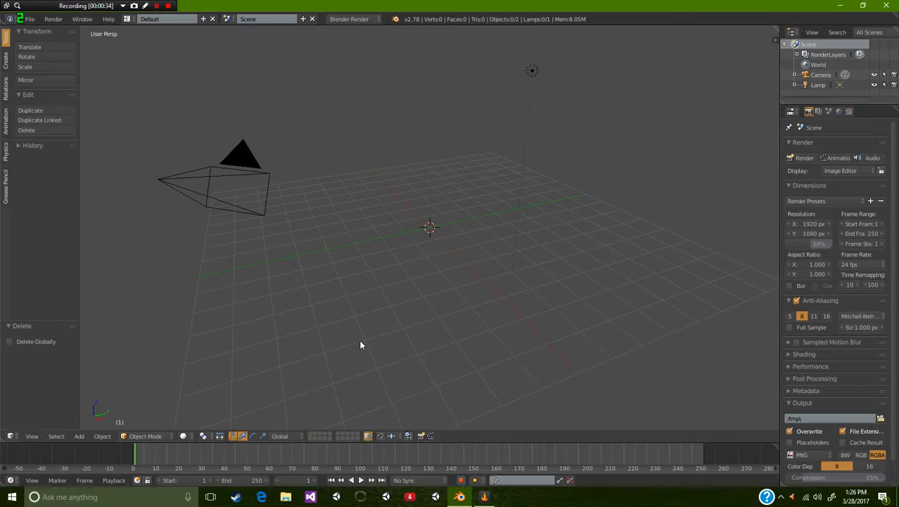
- Append the Cube sword object from Sword1.blend into the scene
{"action": "key", "text": "shift+F1"}
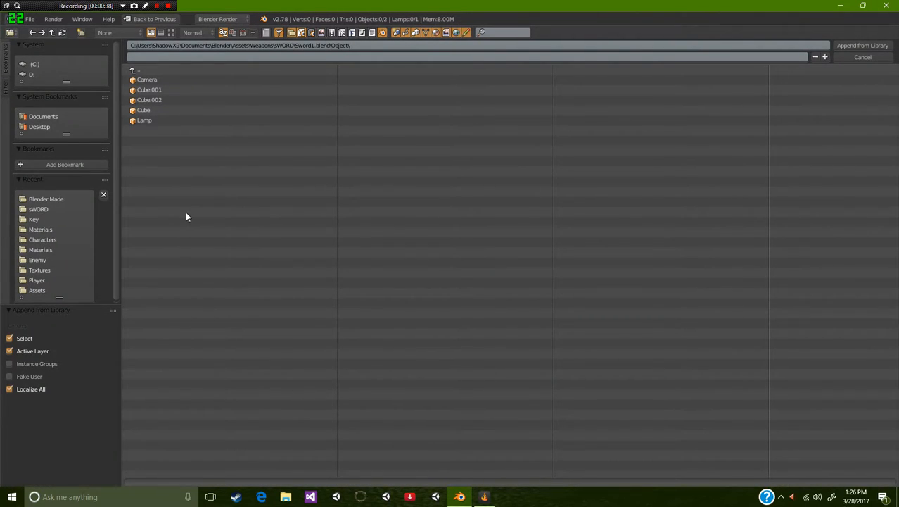
{"action": "left_click", "coordinate": [30, 19]}
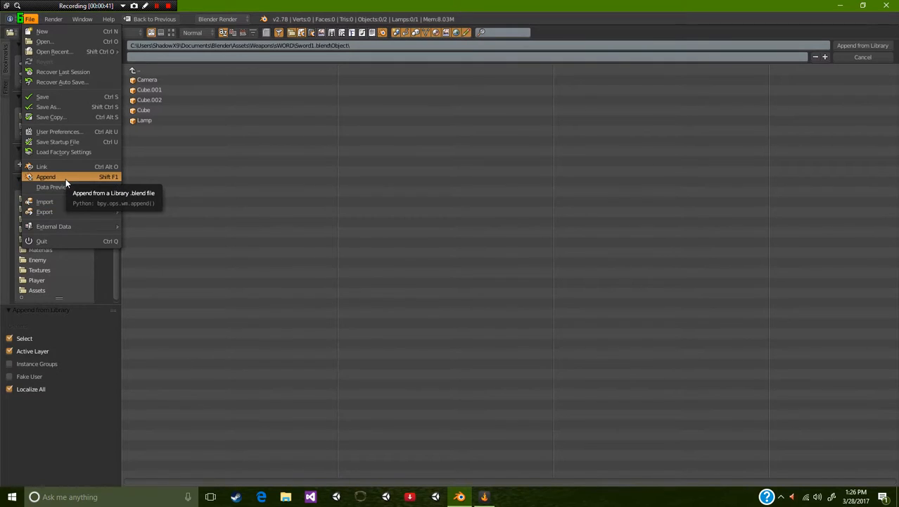
{"action": "left_click", "coordinate": [31, 19]}
{"action": "mouse_move", "coordinate": [74, 201]}
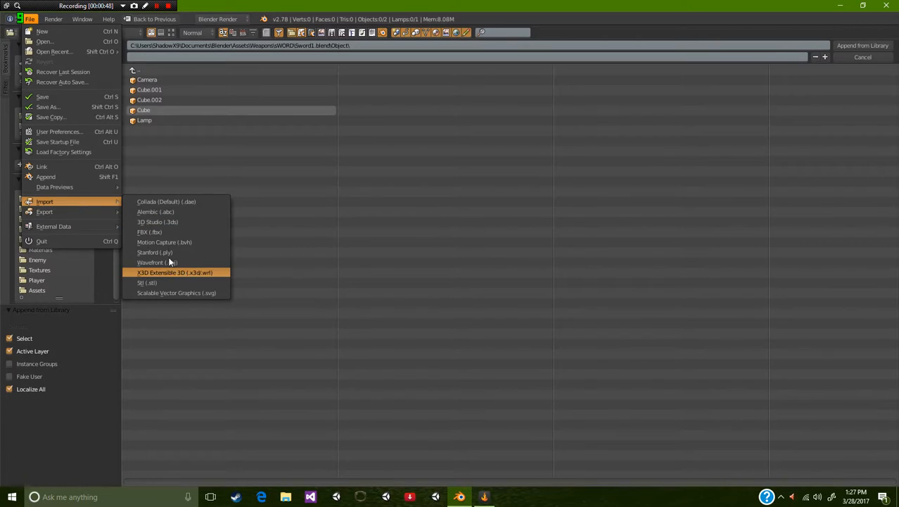
{"action": "double_click", "coordinate": [163, 110]}
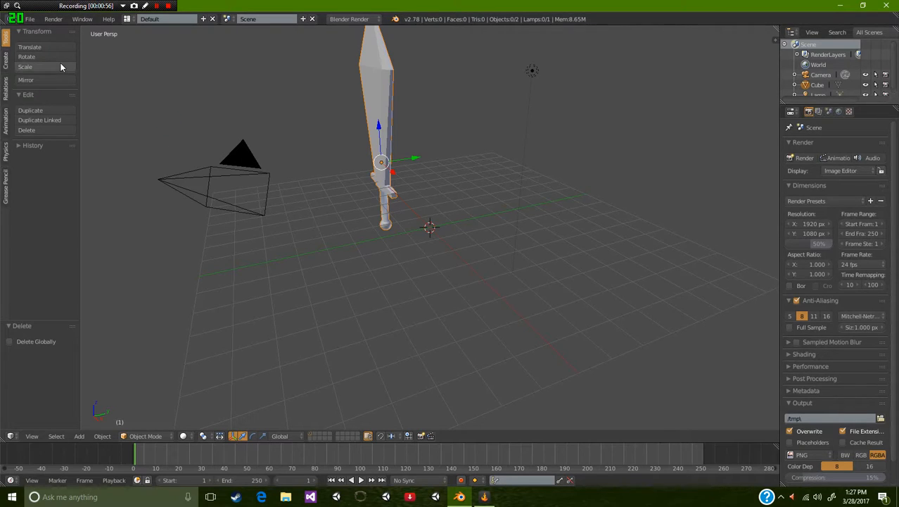
- Append the Clown Head object from Clown2.blend in the Documents\Blender\Assets\Characters folder
{"action": "left_click", "coordinate": [30, 21]}
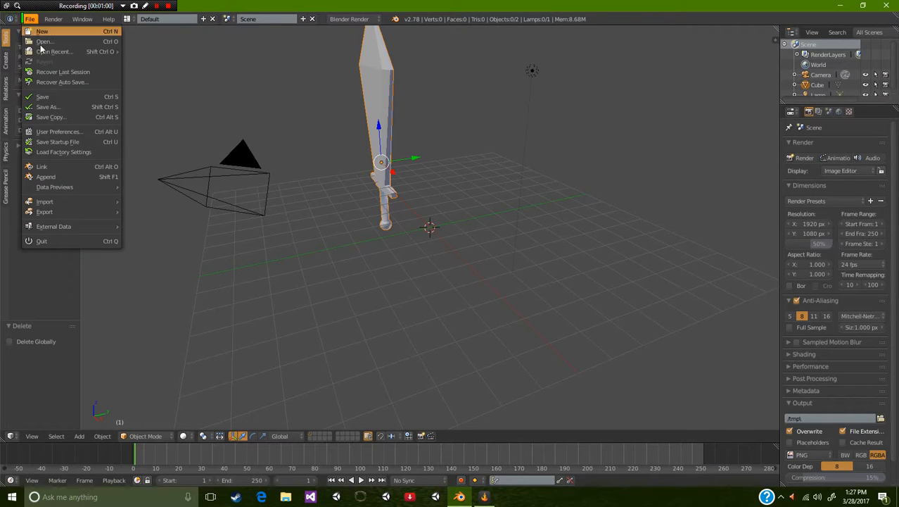
{"action": "left_click", "coordinate": [48, 176]}
{"action": "left_click", "coordinate": [31, 119]}
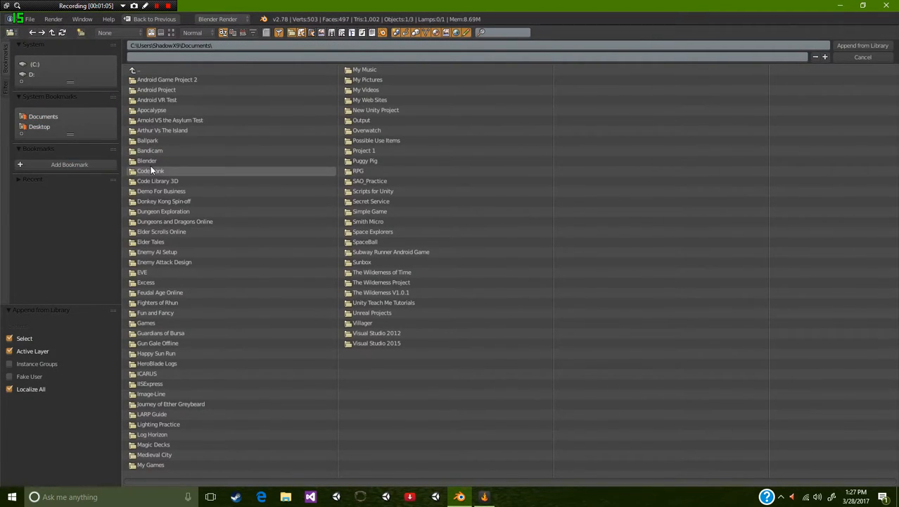
{"action": "left_click", "coordinate": [150, 162]}
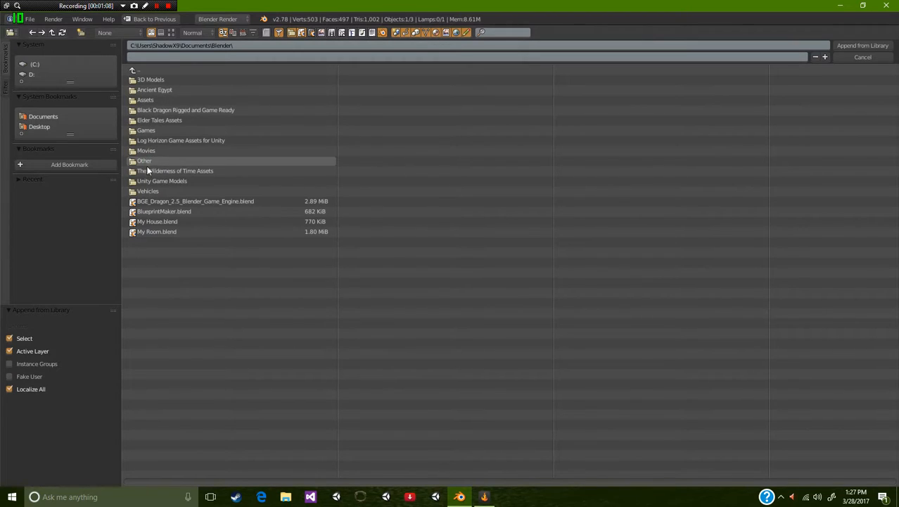
{"action": "left_click", "coordinate": [148, 101]}
{"action": "left_click", "coordinate": [150, 100]}
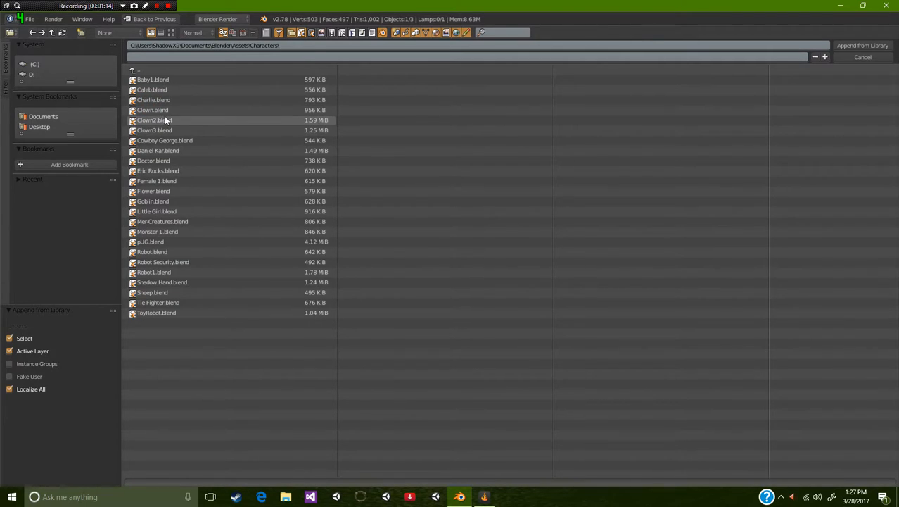
{"action": "left_click", "coordinate": [161, 120]}
{"action": "left_click", "coordinate": [147, 171]}
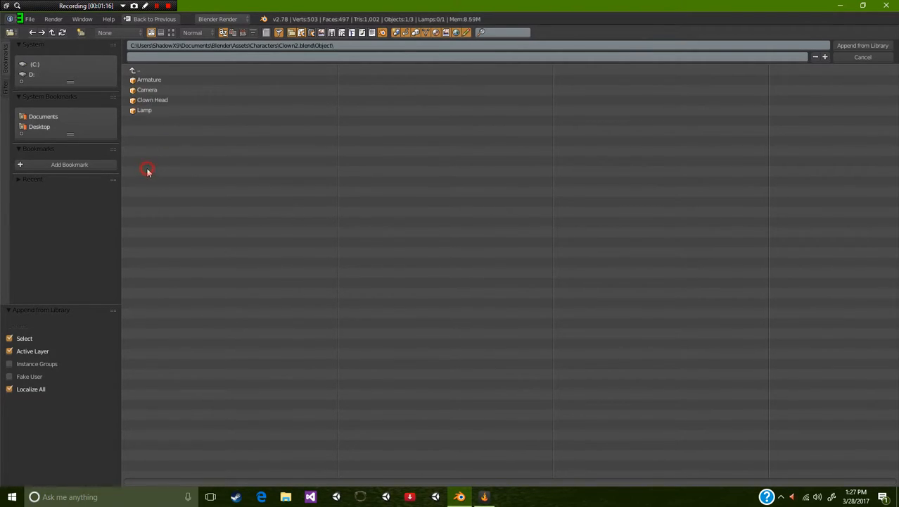
{"action": "double_click", "coordinate": [150, 100]}
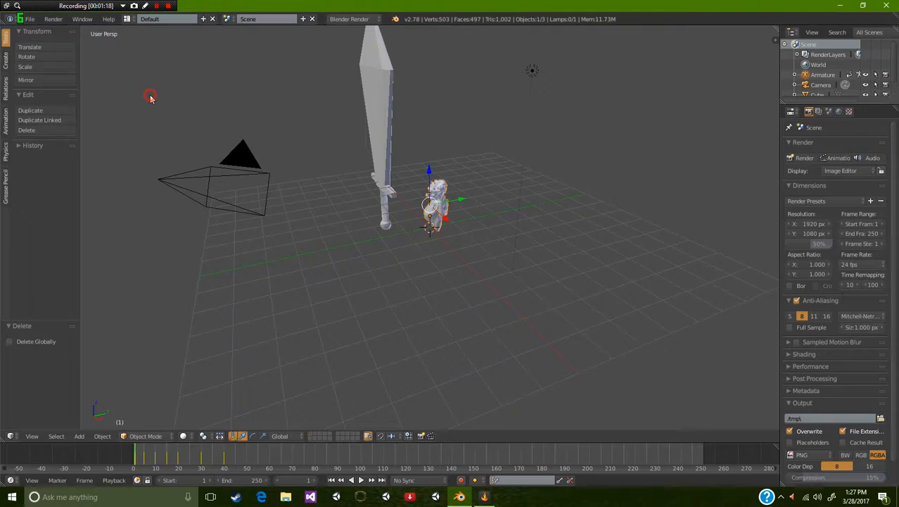
- Scale the sword down by 0.5 two times in a row
{"action": "scroll", "coordinate": [433, 205], "scroll_direction": "up", "scroll_amount": 7}
{"action": "scroll", "coordinate": [433, 205], "scroll_direction": "down", "scroll_amount": 4}
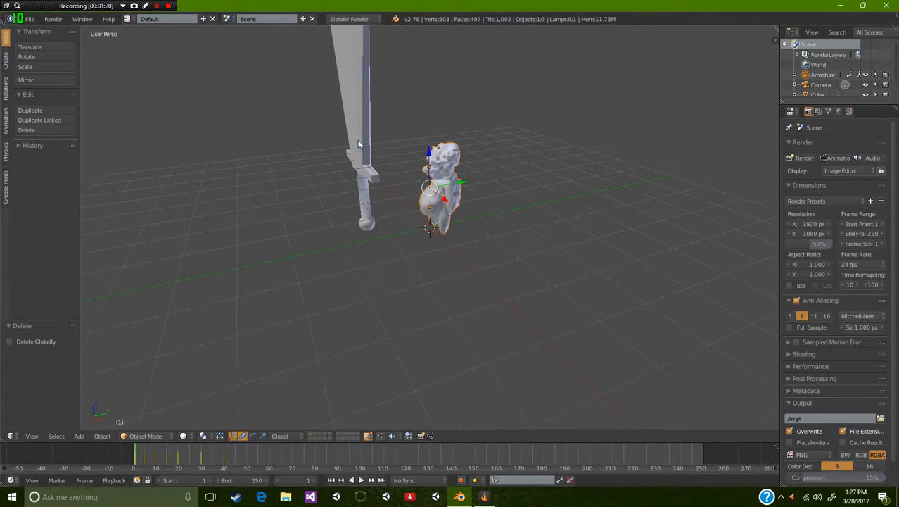
{"action": "right_click", "coordinate": [343, 129]}
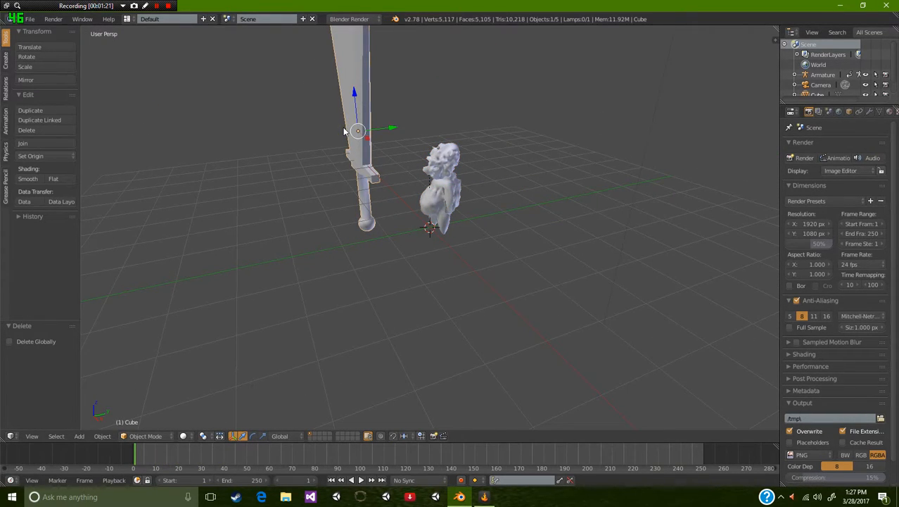
{"action": "key", "text": "s"}
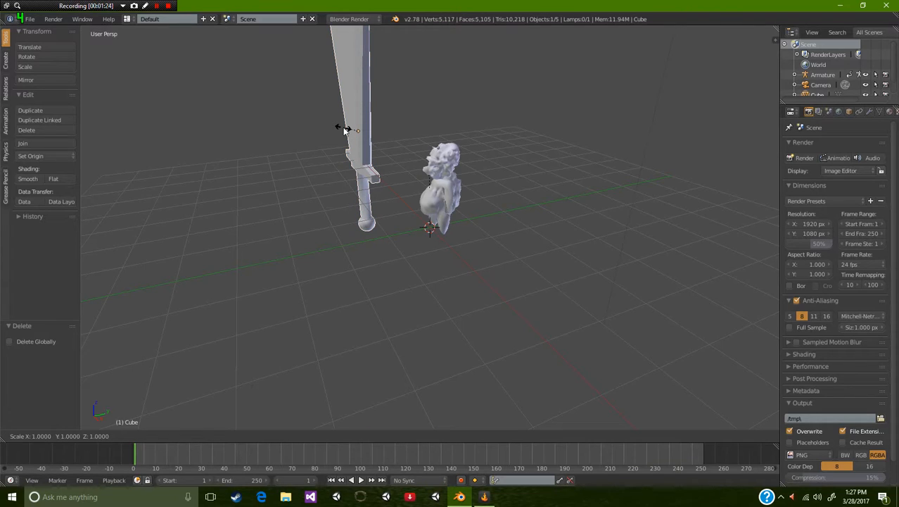
{"action": "type", "text": ".5"}
{"action": "key", "text": "Return"}
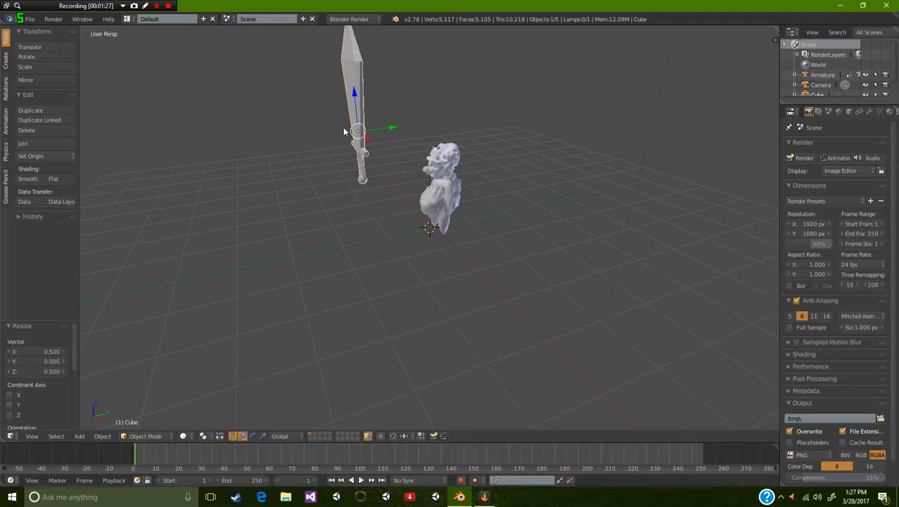
{"action": "type", "text": "s."}
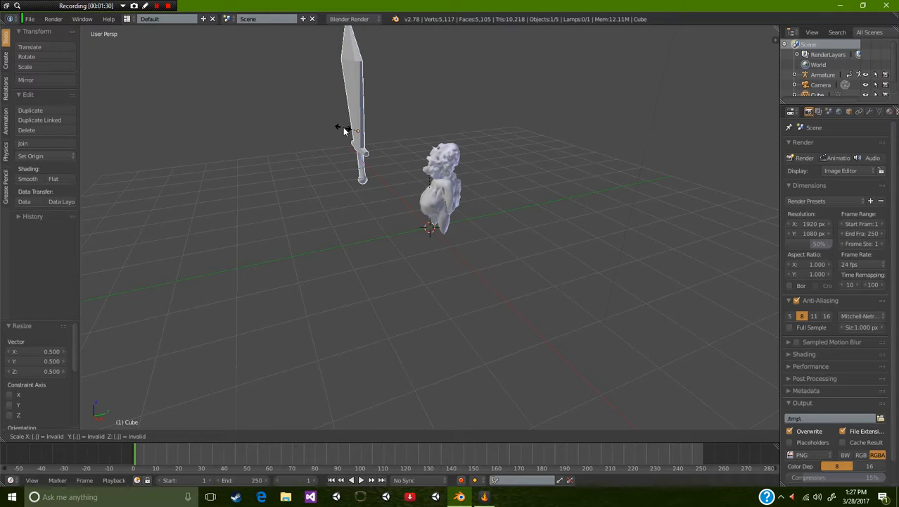
{"action": "type", "text": "5"}
{"action": "key", "text": "Return"}
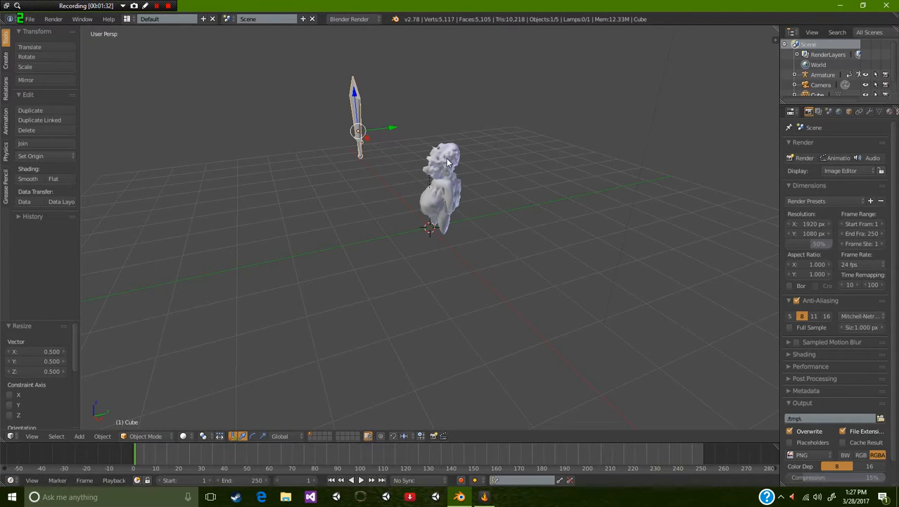
- Snap the sword to the 3D cursor and view the scene in front orthographic projection
{"action": "key", "text": "shift+s"}
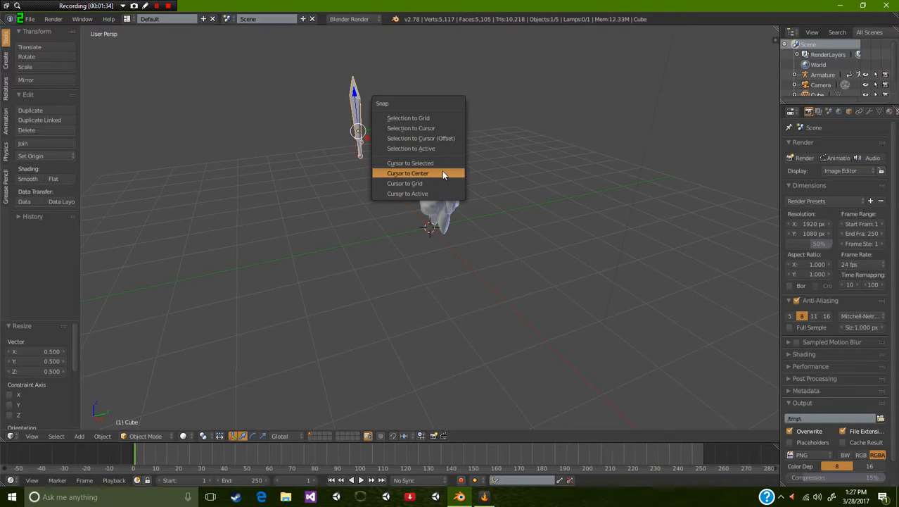
{"action": "left_click", "coordinate": [421, 128]}
{"action": "key", "text": "KP_1"}
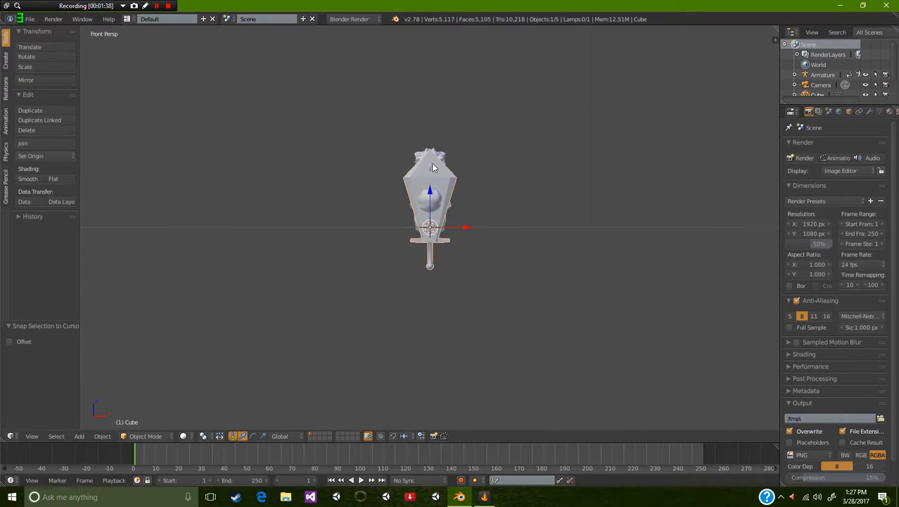
{"action": "scroll", "coordinate": [454, 204], "scroll_direction": "up", "scroll_amount": 3}
{"action": "scroll", "coordinate": [455, 203], "scroll_direction": "up", "scroll_amount": 2}
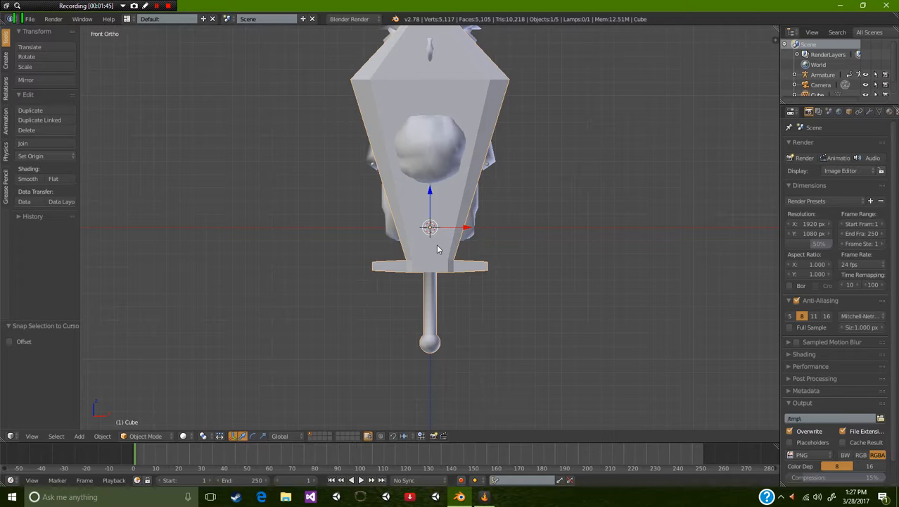
{"action": "scroll", "coordinate": [441, 198], "scroll_direction": "down", "scroll_amount": 3}
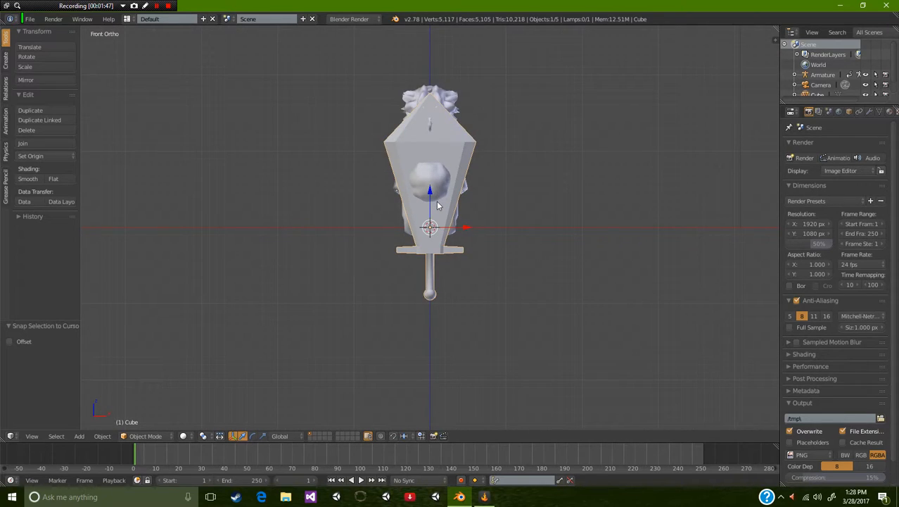
- Raise the sword and shift it along positive X beside the clown's hand, then scale it by 0.5
{"action": "left_click_drag", "start_coordinate": [430, 194], "coordinate": [426, 147], "text": "shift"}
{"action": "left_click_drag", "start_coordinate": [430, 195], "coordinate": [432, 118], "text": "ctrl"}
{"action": "left_click_drag", "start_coordinate": [469, 152], "coordinate": [509, 162], "text": "ctrl"}
{"action": "type", "text": "s0.5"}
{"action": "key", "text": "Return"}
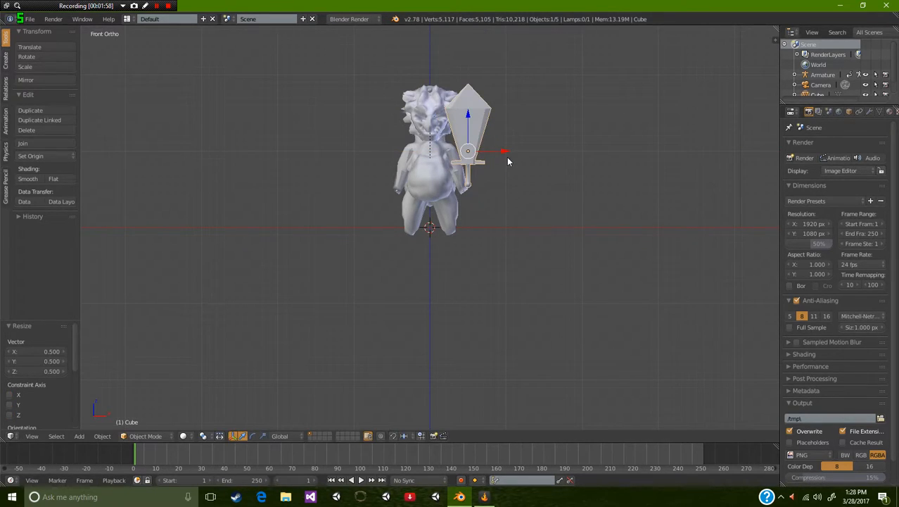
- Lower the sword slightly and shift it -0.1 along X so its handle lies over the clown's hand
{"action": "scroll", "coordinate": [494, 193], "scroll_direction": "up", "scroll_amount": 4}
{"action": "scroll", "coordinate": [496, 193], "scroll_direction": "down", "scroll_amount": 3}
{"action": "scroll", "coordinate": [500, 206], "scroll_direction": "up", "scroll_amount": 5, "text": "shift"}
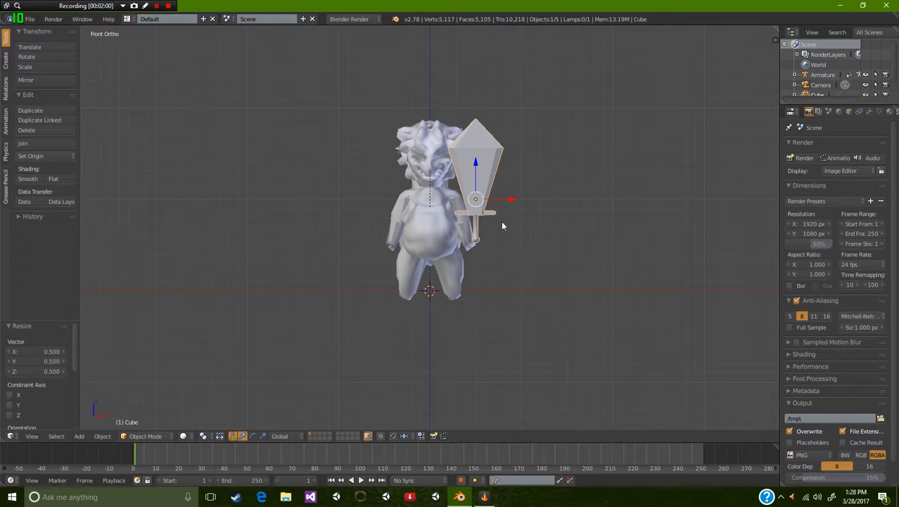
{"action": "scroll", "coordinate": [508, 237], "scroll_direction": "up", "scroll_amount": 1}
{"action": "scroll", "coordinate": [509, 241], "scroll_direction": "up", "scroll_amount": 1}
{"action": "left_click_drag", "start_coordinate": [497, 152], "coordinate": [497, 165]}
{"action": "left_click_drag", "start_coordinate": [530, 203], "coordinate": [518, 201]}
{"action": "scroll", "coordinate": [508, 270], "scroll_direction": "up", "scroll_amount": 5}
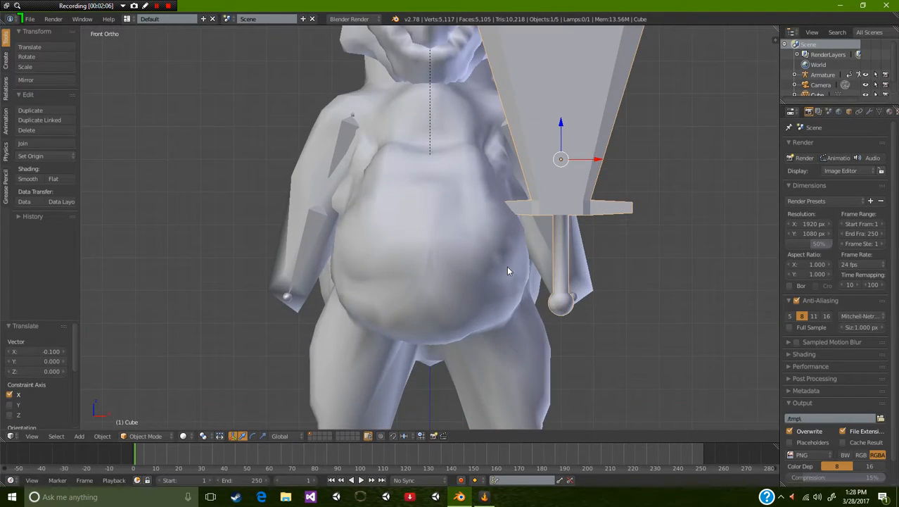
{"action": "scroll", "coordinate": [508, 271], "scroll_direction": "down", "scroll_amount": 2}
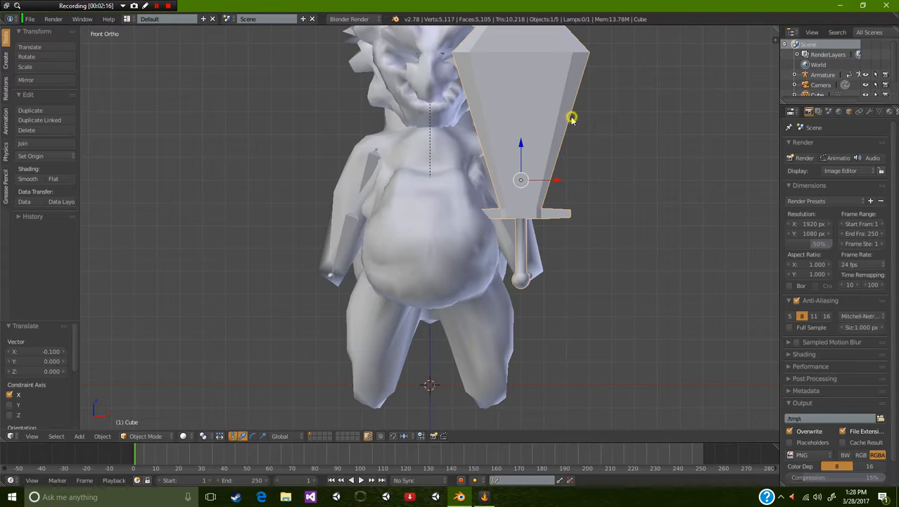
- Select only the linked handle geometry in the sword mesh and snap the 3D cursor to it
{"action": "key", "text": "Tab"}
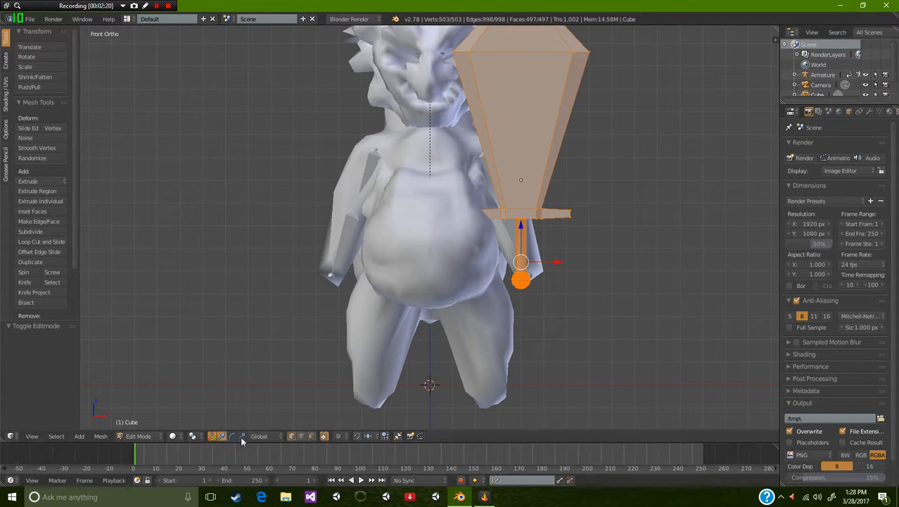
{"action": "scroll", "coordinate": [665, 257], "scroll_direction": "up", "scroll_amount": 6}
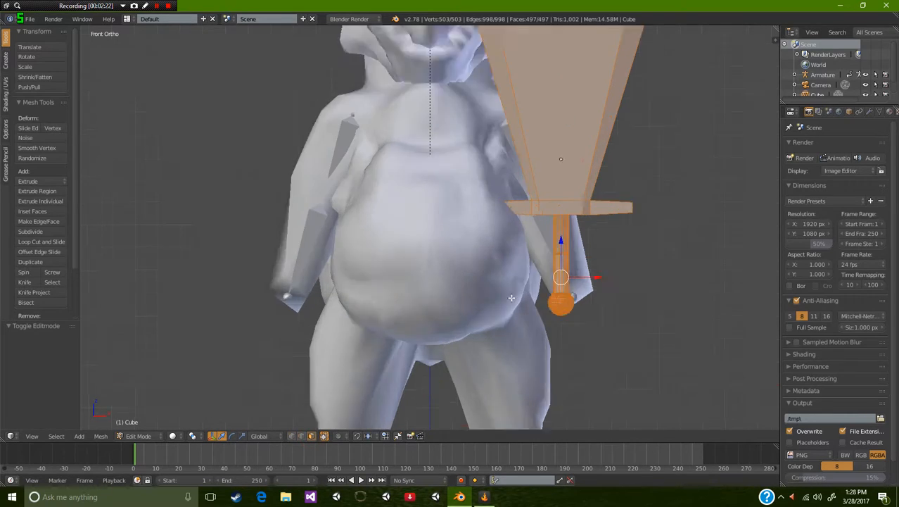
{"action": "key", "text": "a"}
{"action": "key", "text": "l"}
{"action": "scroll", "coordinate": [703, 303], "scroll_direction": "down", "scroll_amount": 5}
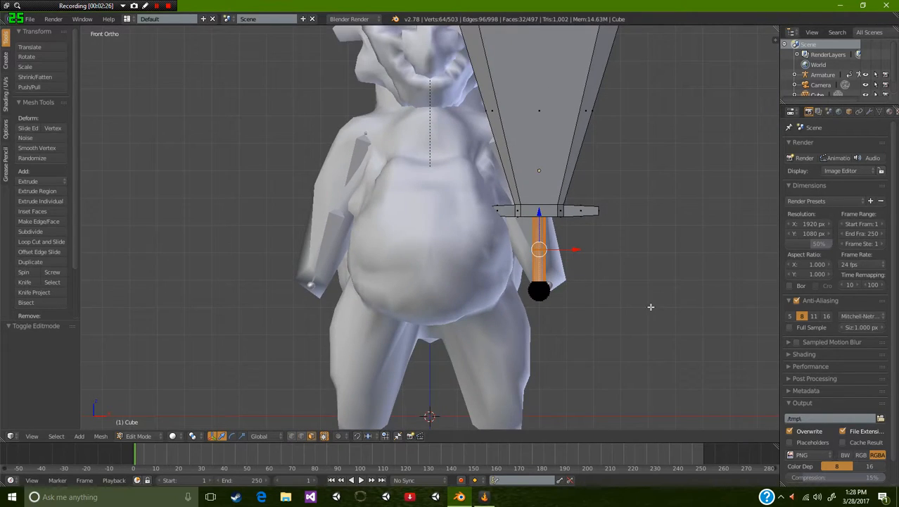
{"action": "scroll", "coordinate": [650, 307], "scroll_direction": "up", "scroll_amount": 3}
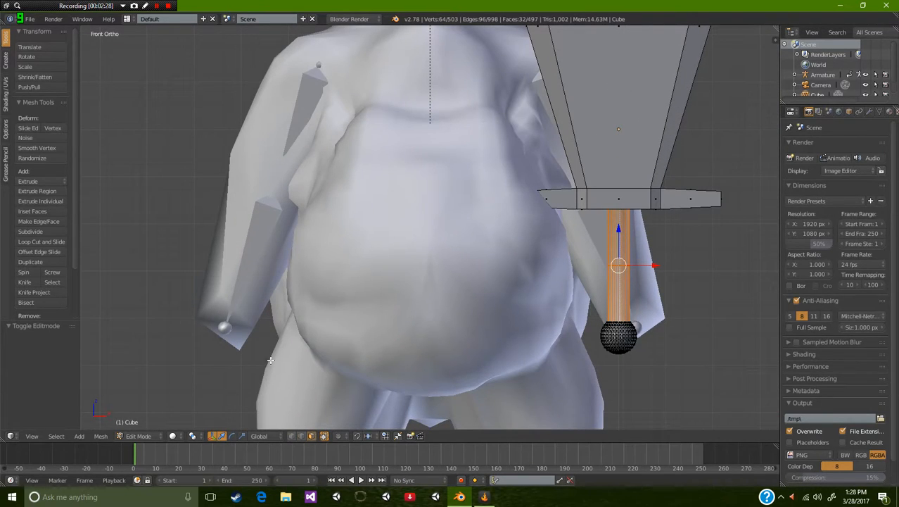
{"action": "key", "text": "shift+s"}
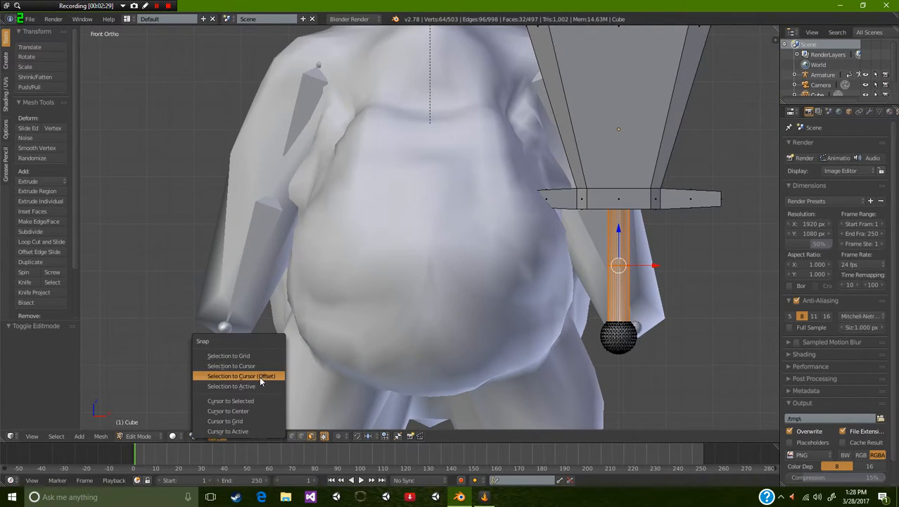
{"action": "left_click", "coordinate": [241, 401]}
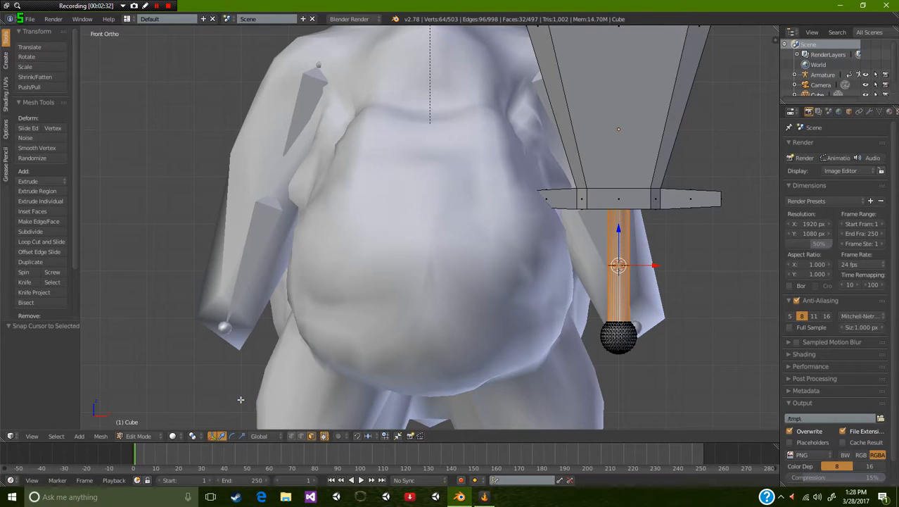
- Return to Object Mode and set the sword's origin to the 3D cursor
{"action": "key", "text": "Tab"}
{"action": "left_click", "coordinate": [102, 436]}
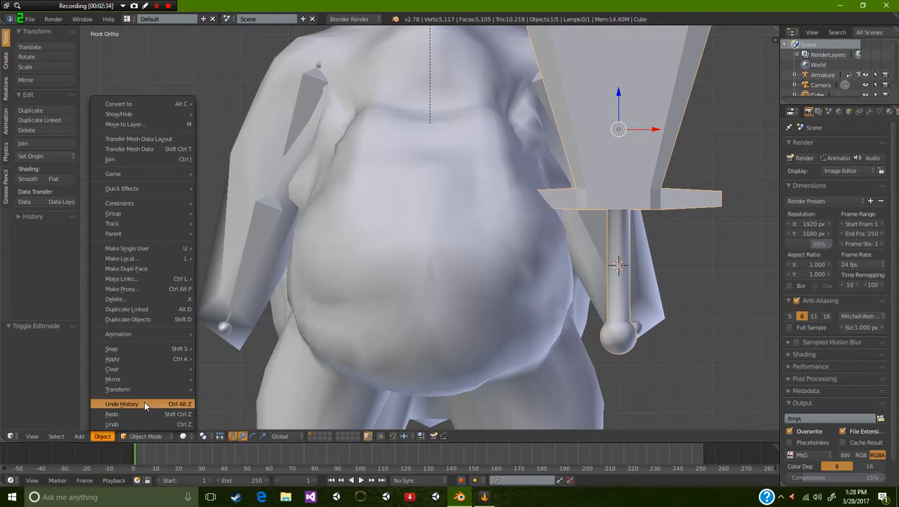
{"action": "mouse_move", "coordinate": [155, 386]}
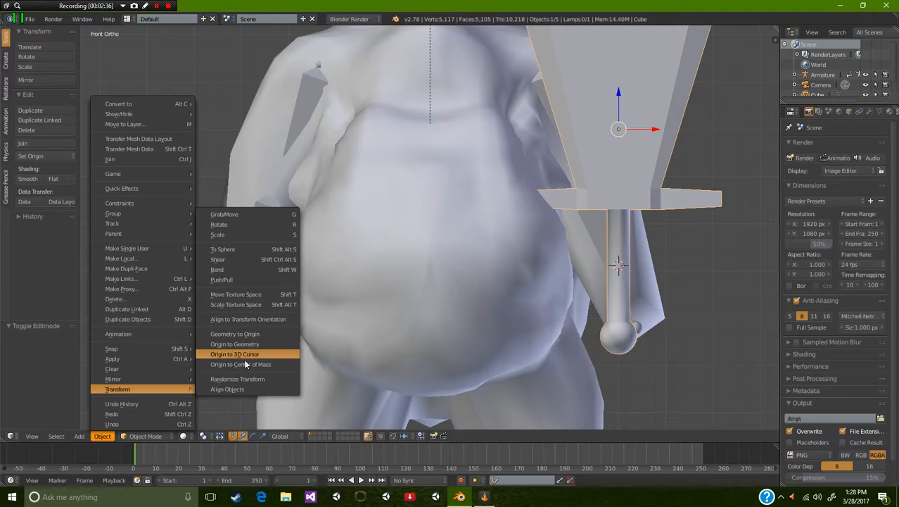
{"action": "left_click", "coordinate": [241, 353]}
- Try rotating the sword about its handle in the front view
{"action": "scroll", "coordinate": [593, 285], "scroll_direction": "down", "scroll_amount": 4}
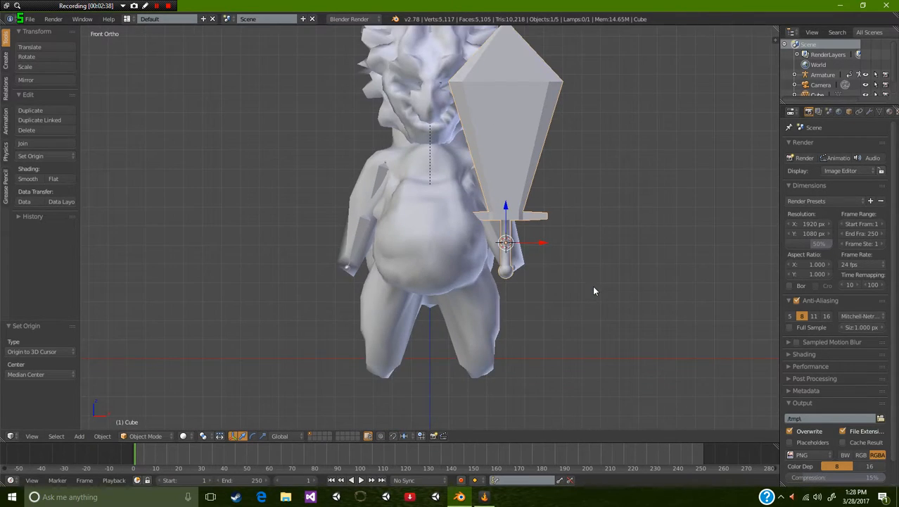
{"action": "scroll", "coordinate": [593, 291], "scroll_direction": "up", "scroll_amount": 4}
{"action": "key", "text": "r"}
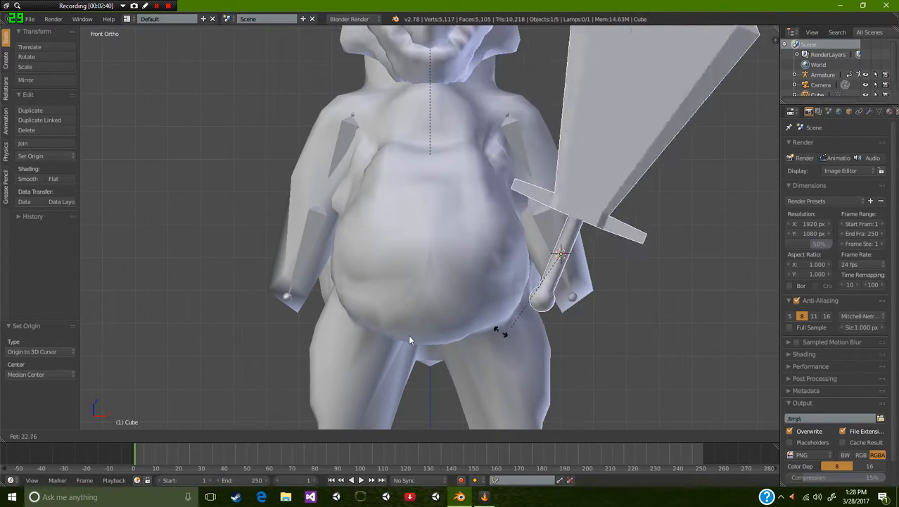
{"action": "left_click", "coordinate": [605, 320]}
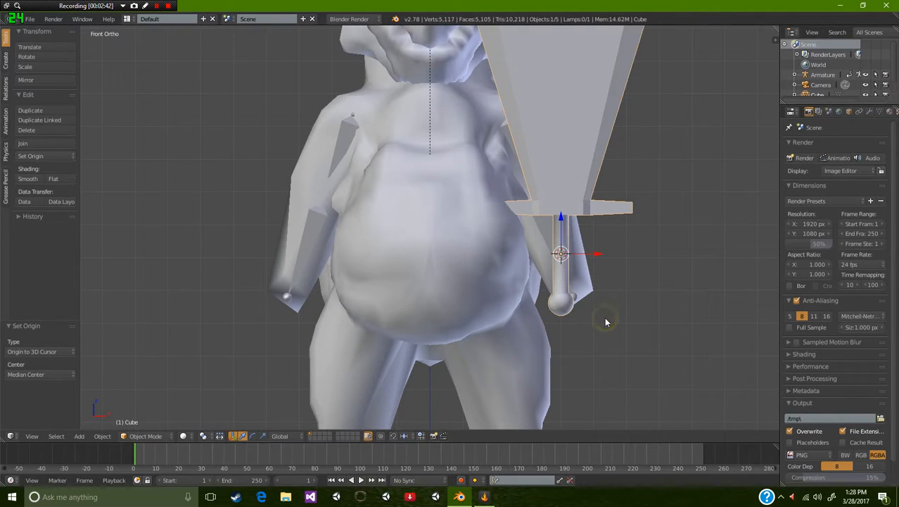
- Rotate the sword 90° about Z and 90° about X, and tilt it about -28° in the front view
{"action": "key", "text": "r"}
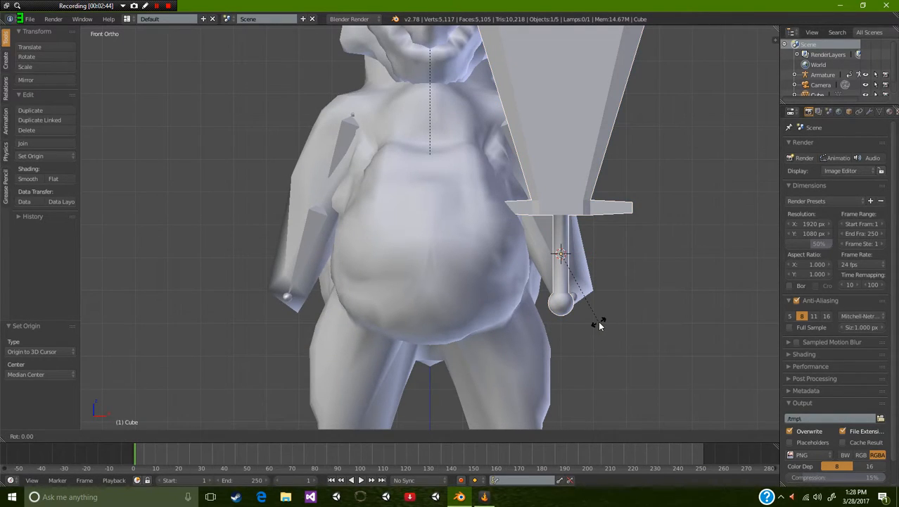
{"action": "type", "text": "z90"}
{"action": "key", "text": "Return"}
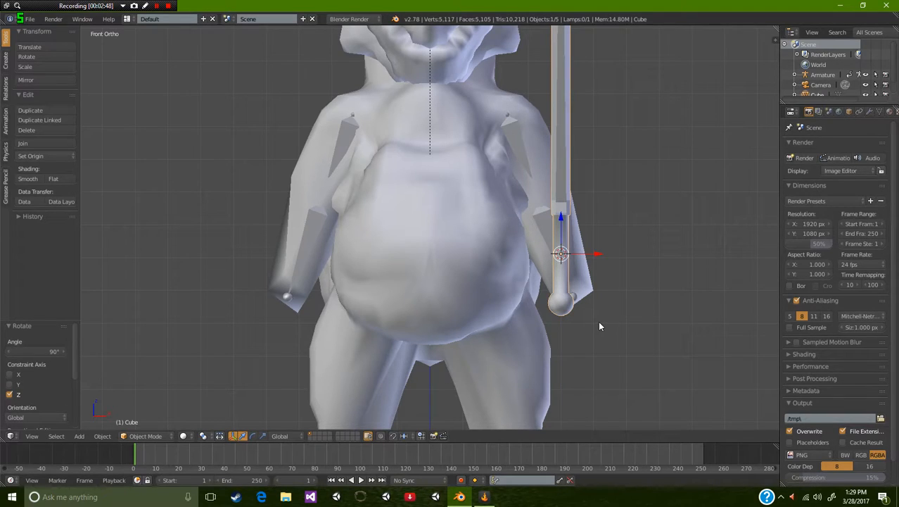
{"action": "type", "text": "rx90"}
{"action": "key", "text": "Return"}
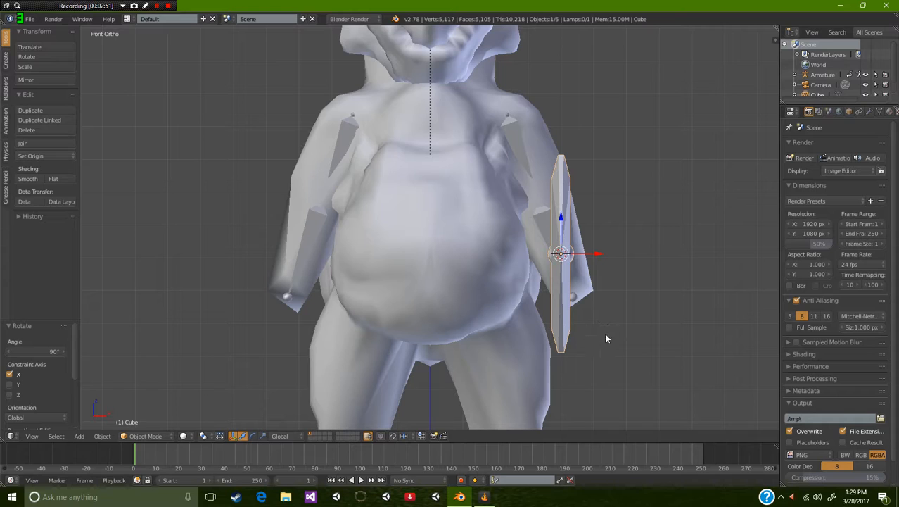
{"action": "key", "text": "r"}
{"action": "left_click", "coordinate": [628, 341]}
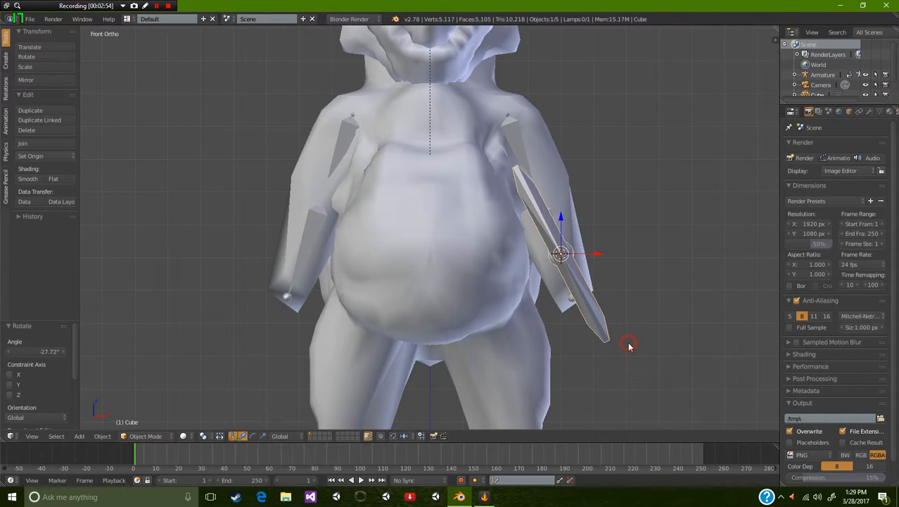
- In the right side view, move the sword 0.240 along Y and -0.090 along Z onto the hand and rotate it about 14.7°
{"action": "key", "text": "KP_3"}
{"action": "left_click_drag", "start_coordinate": [472, 253], "coordinate": [546, 257]}
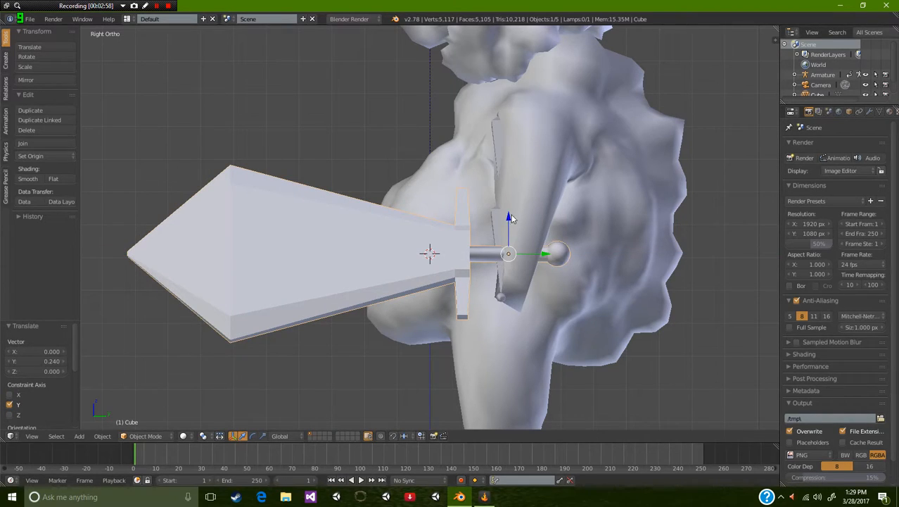
{"action": "left_click_drag", "start_coordinate": [508, 216], "coordinate": [510, 248]}
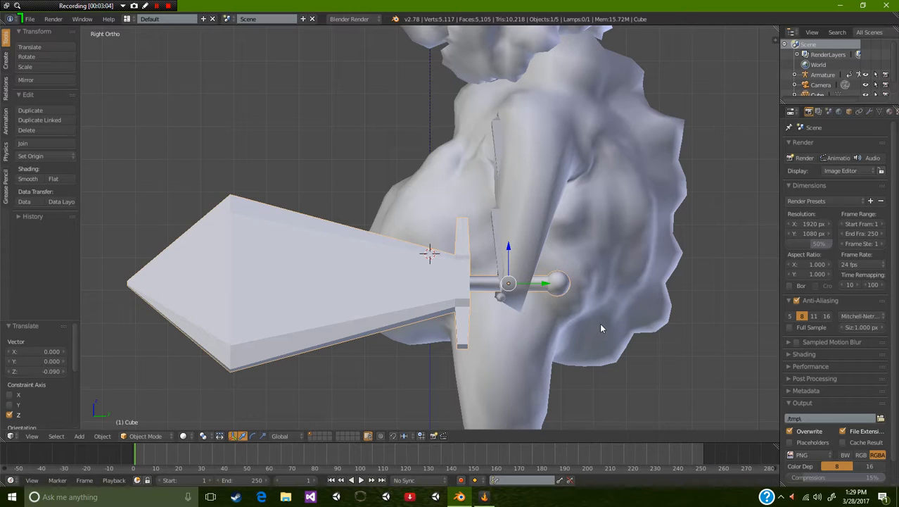
{"action": "key", "text": "r"}
{"action": "left_click", "coordinate": [585, 358]}
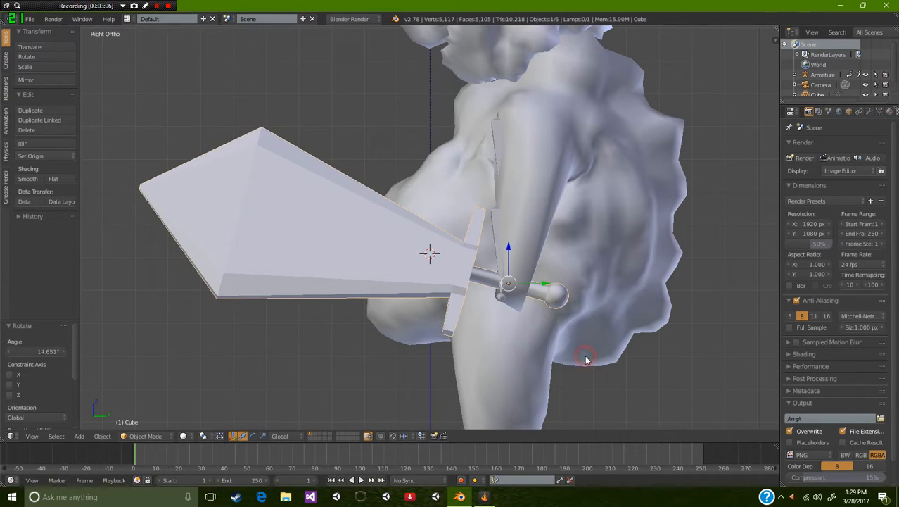
- Select the clown's armature and enable X-Ray display for it
{"action": "right_click", "coordinate": [502, 257]}
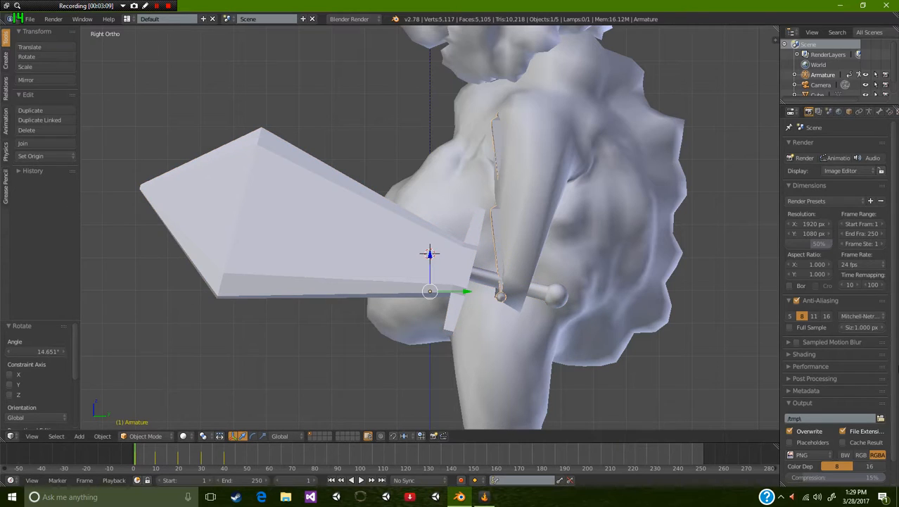
{"action": "left_click", "coordinate": [849, 111]}
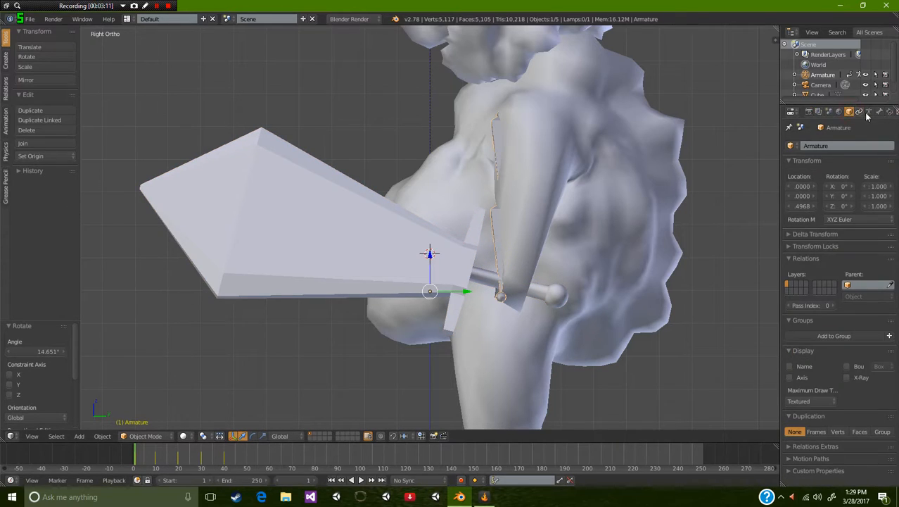
{"action": "left_click", "coordinate": [854, 378]}
{"action": "left_click", "coordinate": [848, 377]}
- Switch the armature to Pose Mode with both the sword and the arm bones in view
{"action": "scroll", "coordinate": [431, 247], "scroll_direction": "down", "scroll_amount": 2}
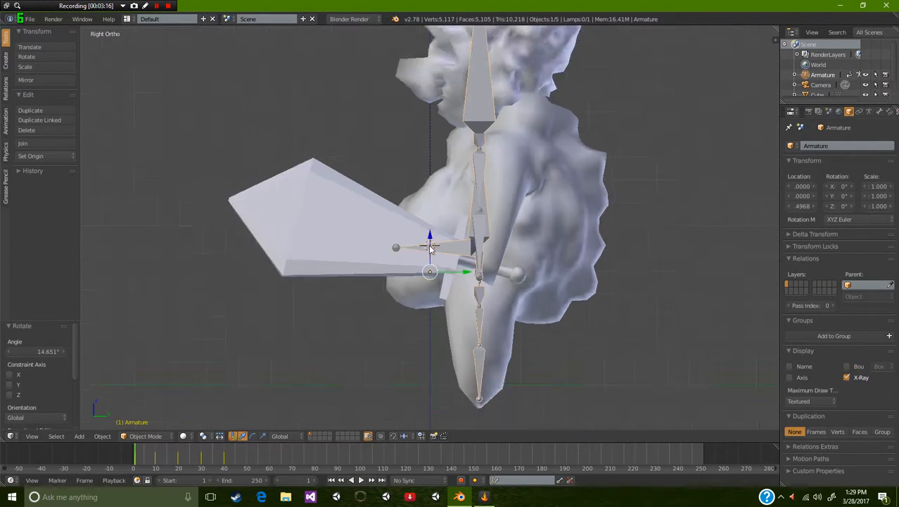
{"action": "scroll", "coordinate": [430, 248], "scroll_direction": "down", "scroll_amount": 2}
{"action": "middle_click_drag", "start_coordinate": [431, 247], "coordinate": [405, 351]}
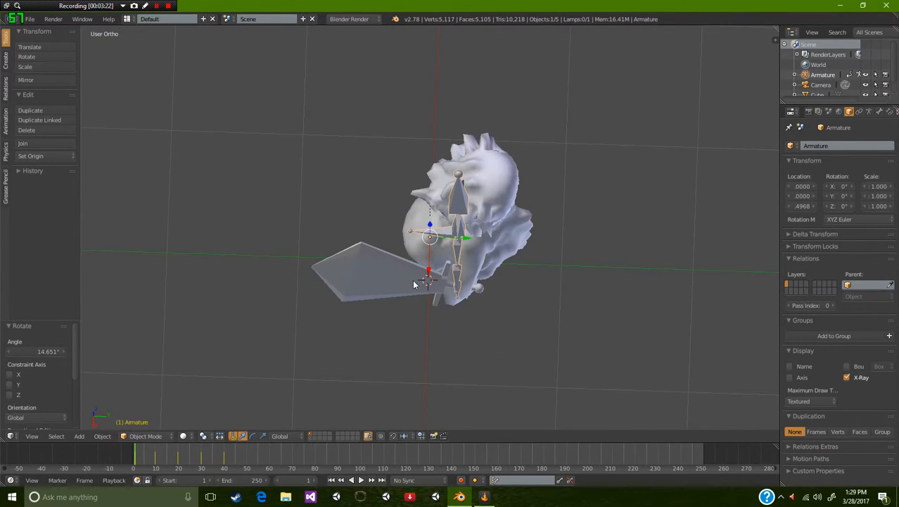
{"action": "scroll", "coordinate": [416, 283], "scroll_direction": "up", "scroll_amount": 5}
{"action": "scroll", "coordinate": [423, 289], "scroll_direction": "down", "scroll_amount": 5}
{"action": "middle_click_drag", "start_coordinate": [424, 289], "coordinate": [240, 428]}
{"action": "scroll", "coordinate": [239, 427], "scroll_direction": "up", "scroll_amount": 3}
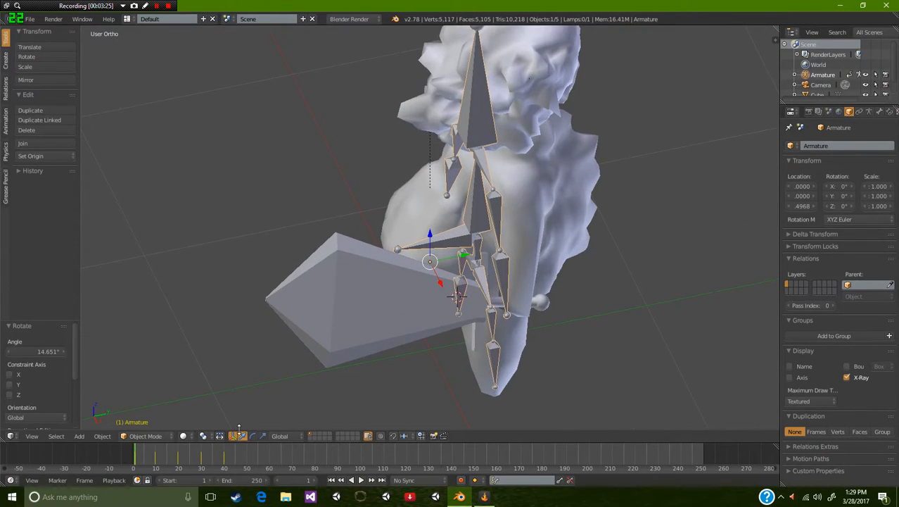
{"action": "left_click", "coordinate": [146, 435]}
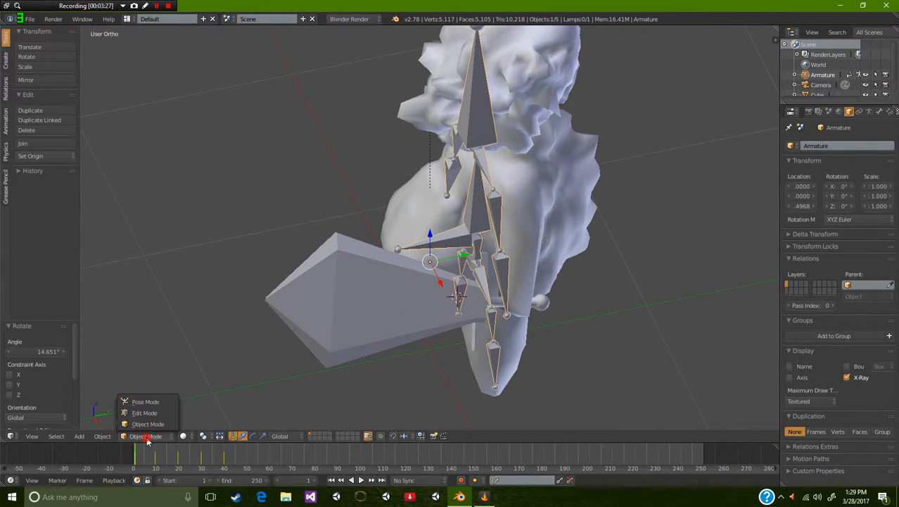
{"action": "left_click", "coordinate": [162, 403]}
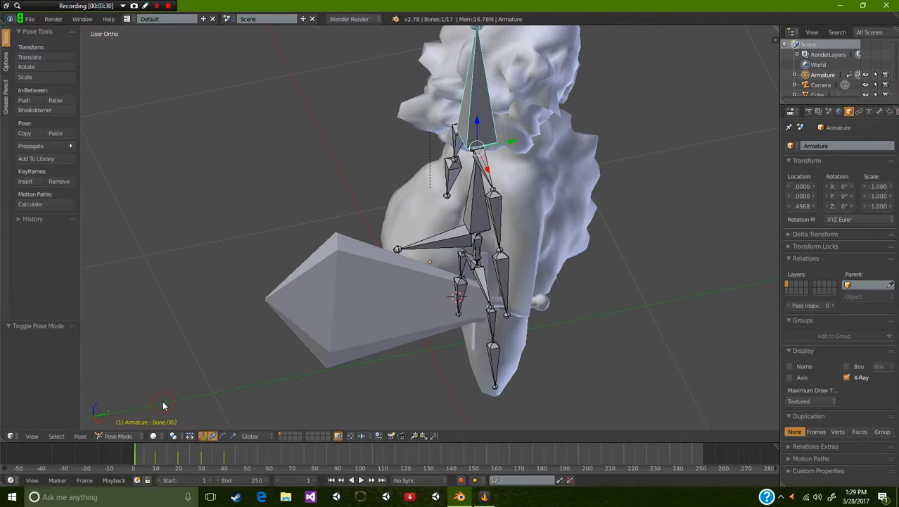
- Select the sword together with the forearm bone beside its handle and parent the sword to that bone using the Bone option
{"action": "right_click", "coordinate": [348, 295]}
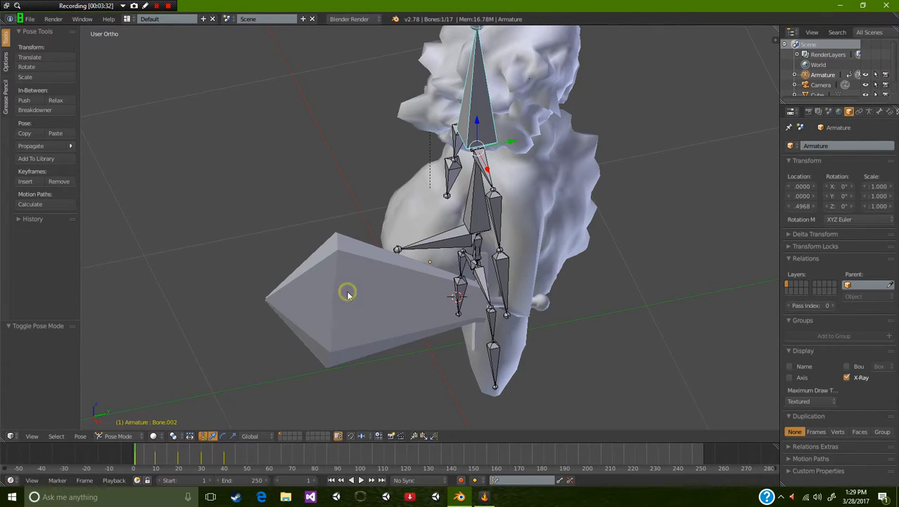
{"action": "right_click", "coordinate": [502, 275]}
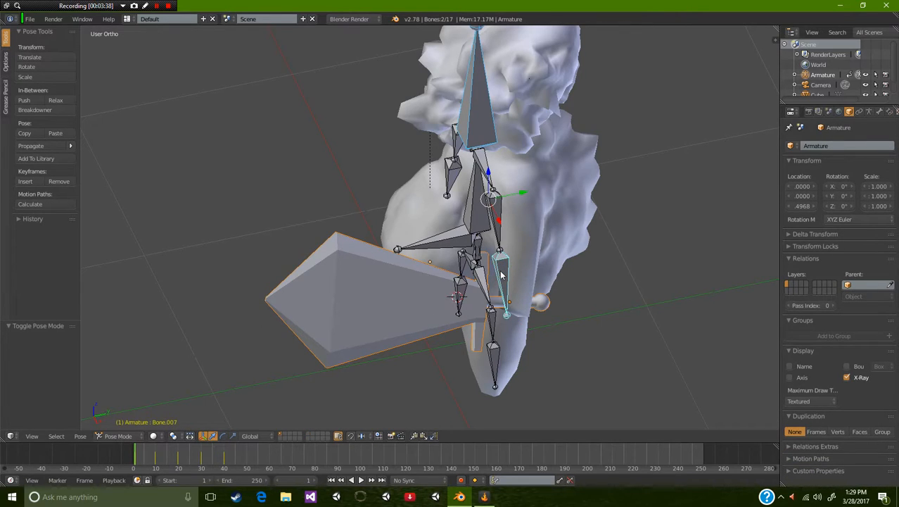
{"action": "key", "text": "ctrl+p"}
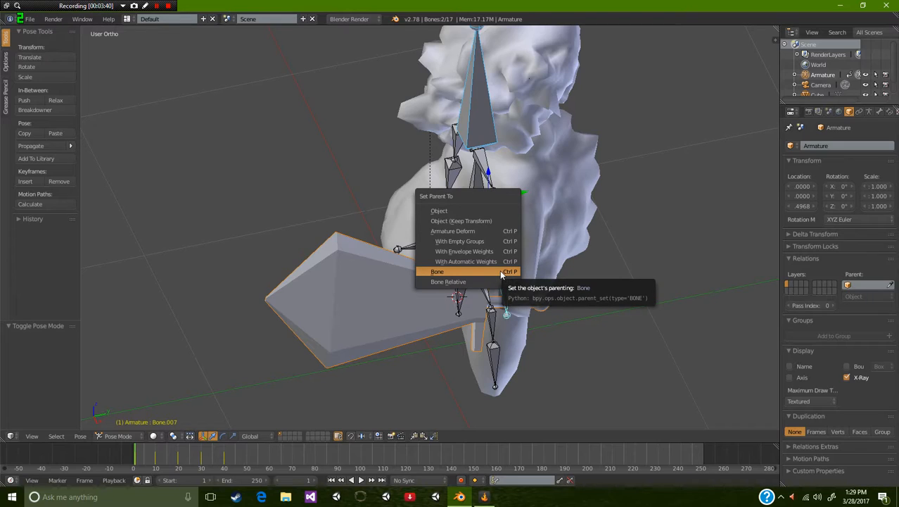
{"action": "left_click", "coordinate": [501, 272]}
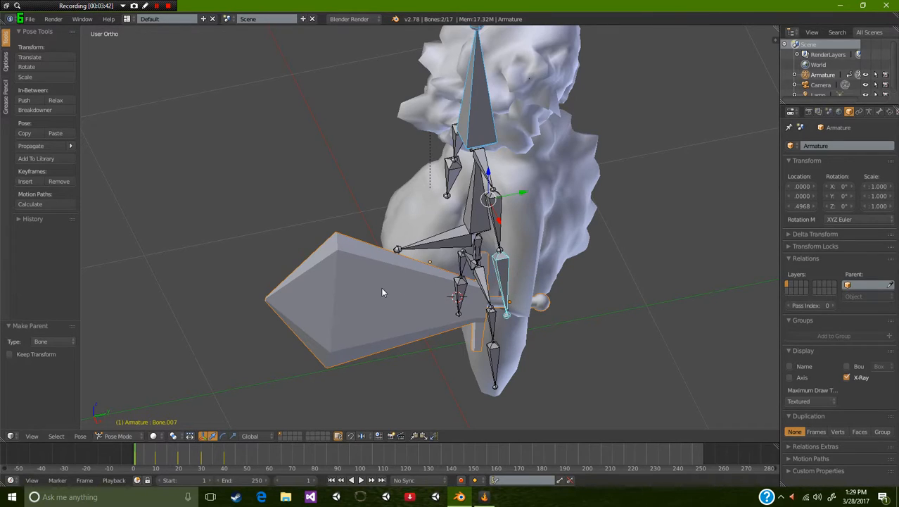
- Try rotating the forearm bone on its own to test the sword's parenting
{"action": "right_click", "coordinate": [489, 271]}
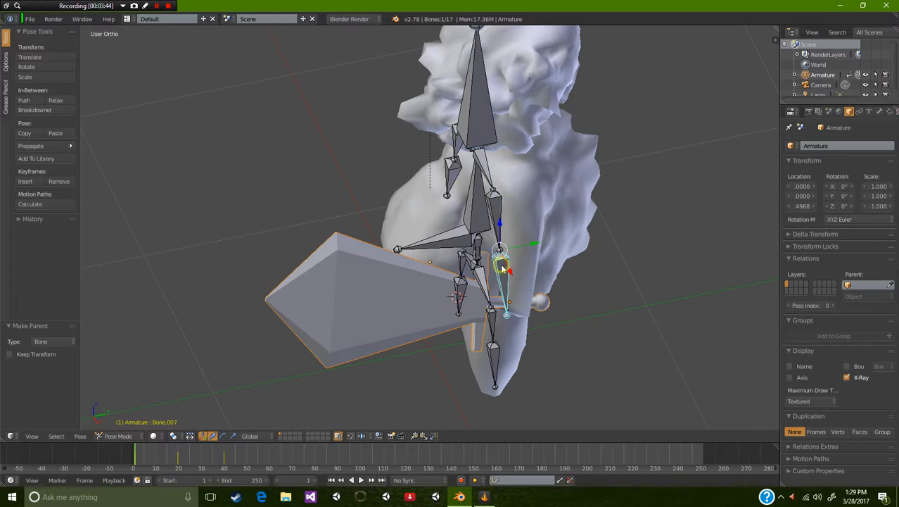
{"action": "key", "text": "r"}
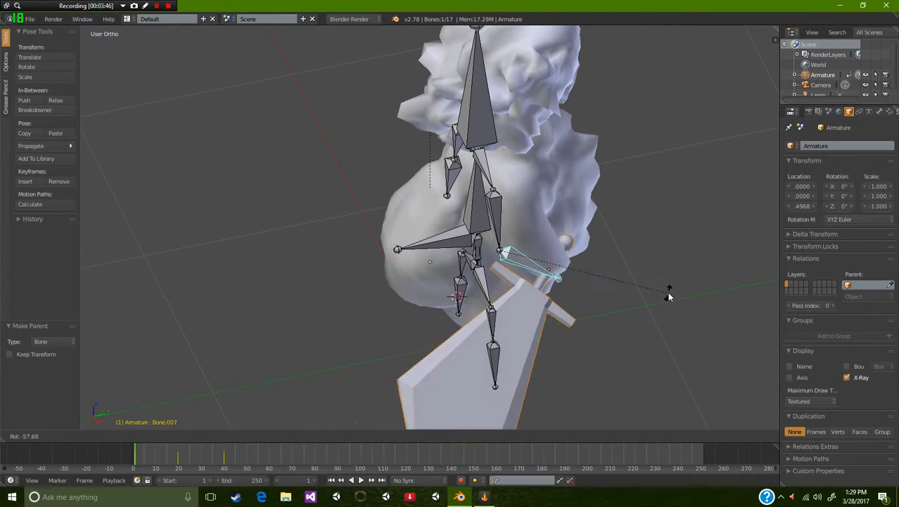
{"action": "left_click", "coordinate": [665, 291]}
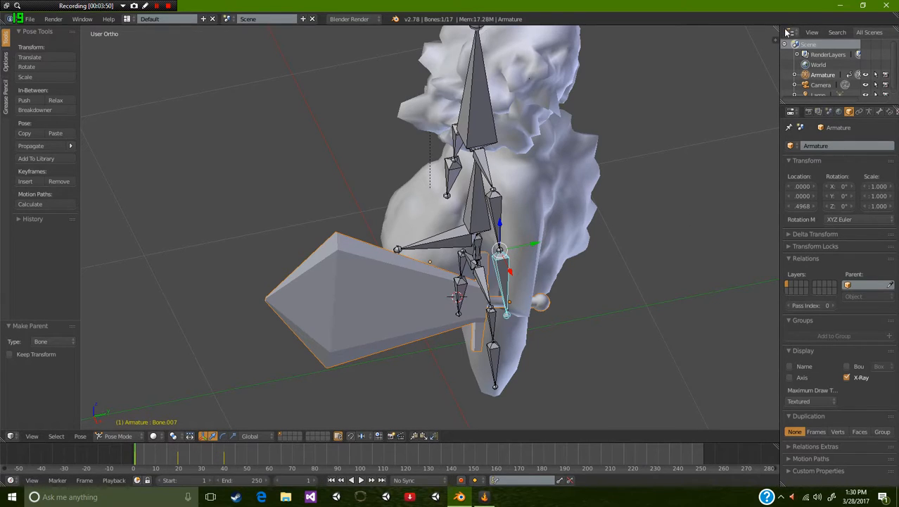
- Split the 3D view into two side-by-side areas
{"action": "left_click_drag", "start_coordinate": [758, 30], "coordinate": [476, 52]}
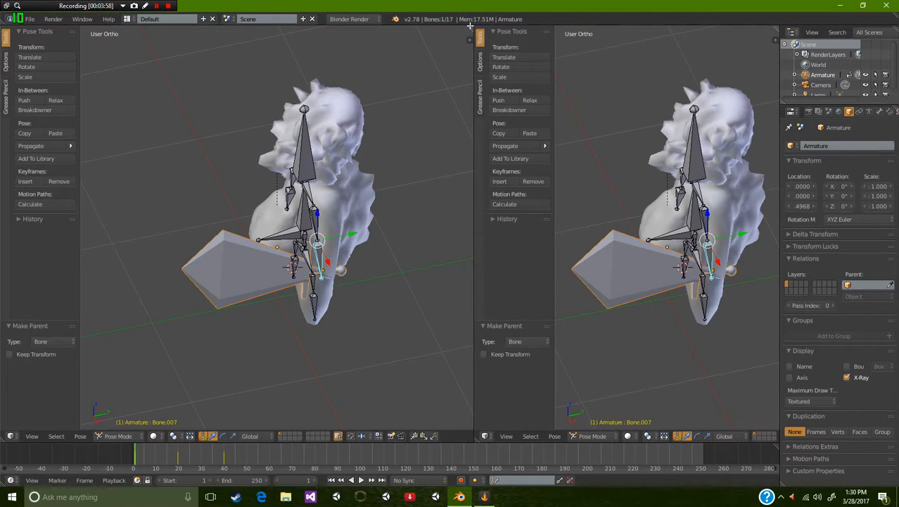
{"action": "left_click", "coordinate": [555, 207]}
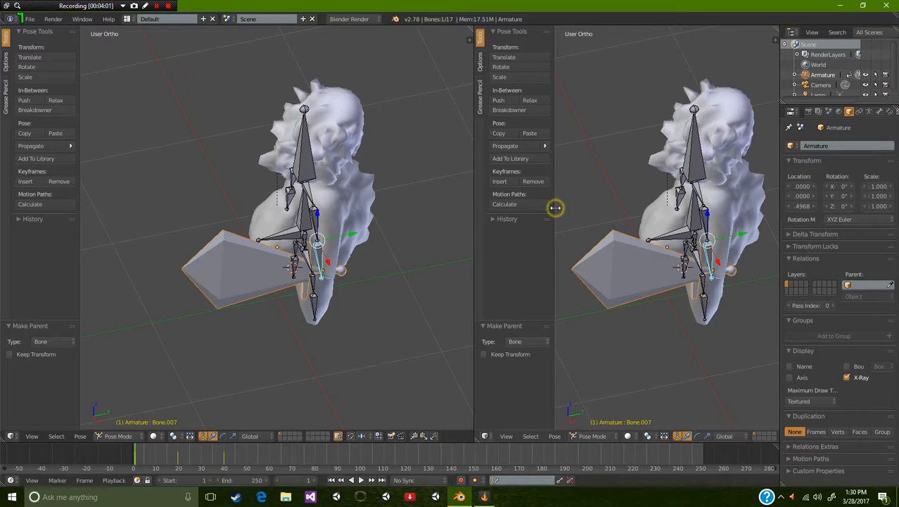
{"action": "right_click", "coordinate": [689, 26]}
{"action": "right_click", "coordinate": [779, 178]}
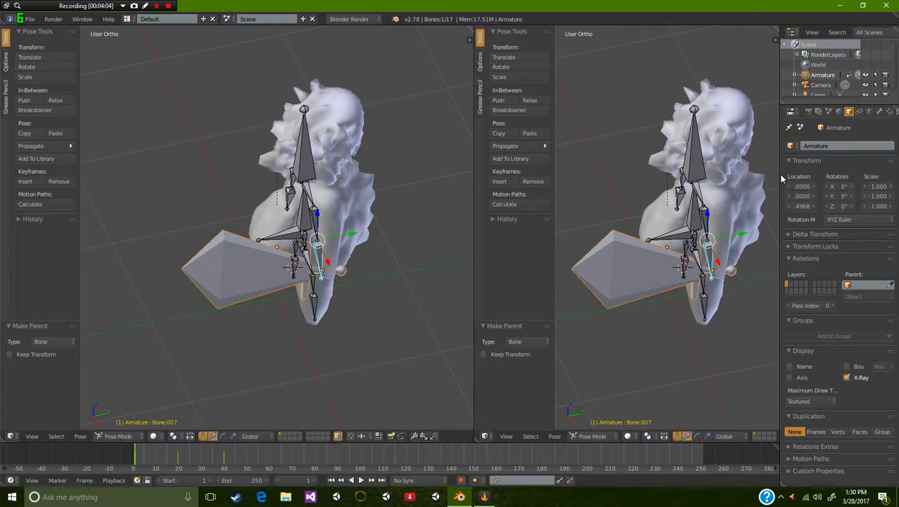
{"action": "right_click", "coordinate": [779, 241]}
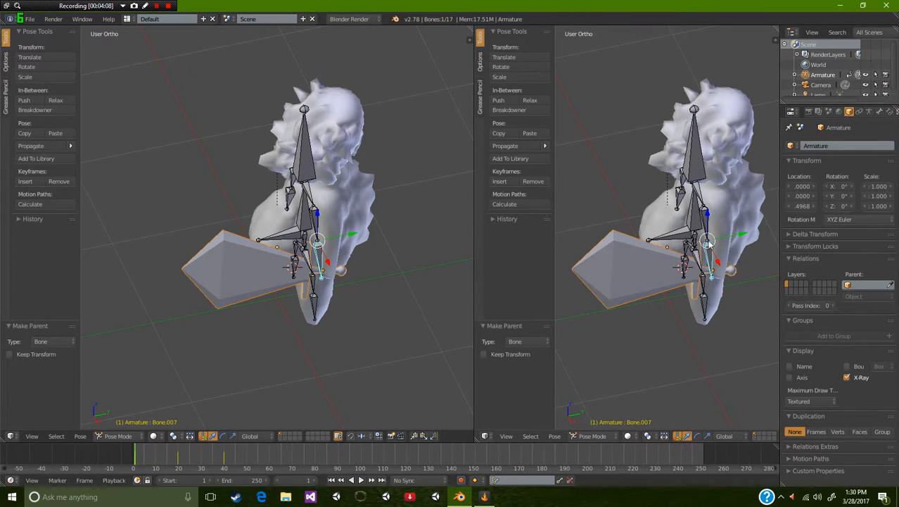
- Change the new area to a Dope Sheet and set it to Action Editor mode
{"action": "left_click", "coordinate": [486, 436]}
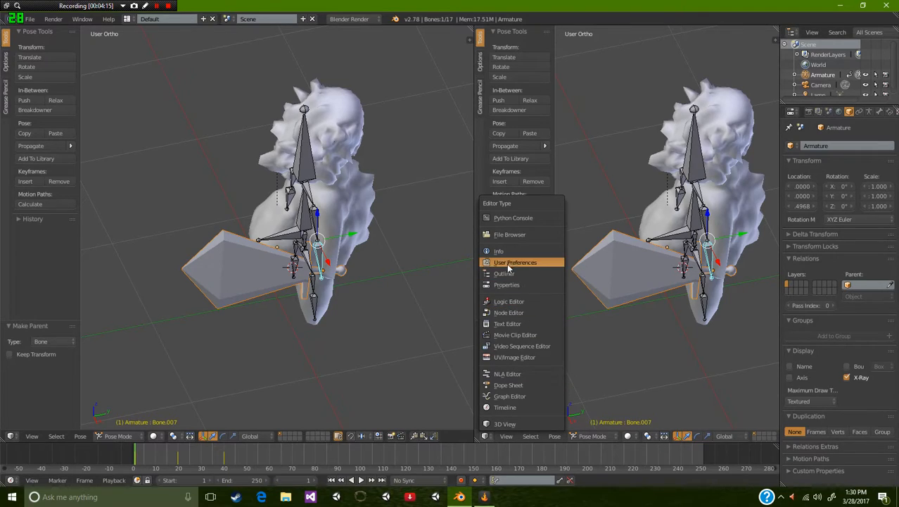
{"action": "left_click", "coordinate": [493, 380]}
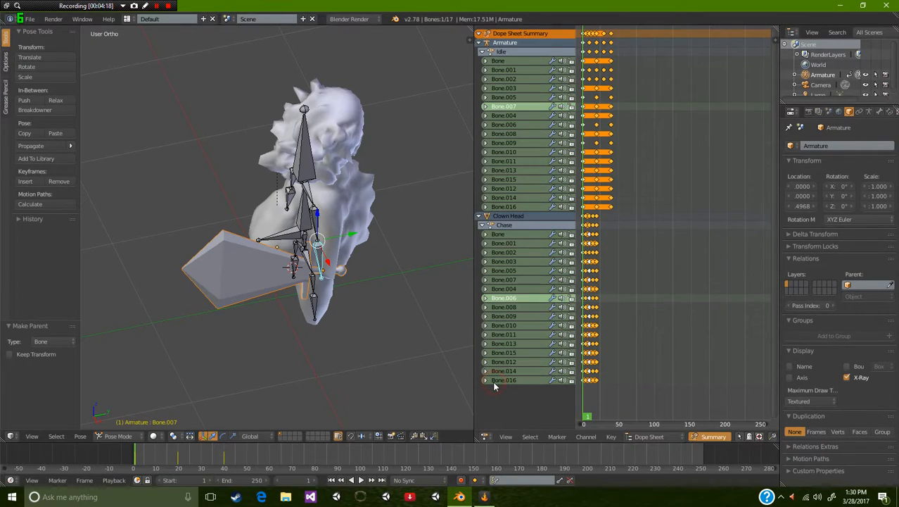
{"action": "left_click", "coordinate": [636, 437]}
{"action": "left_click", "coordinate": [643, 414]}
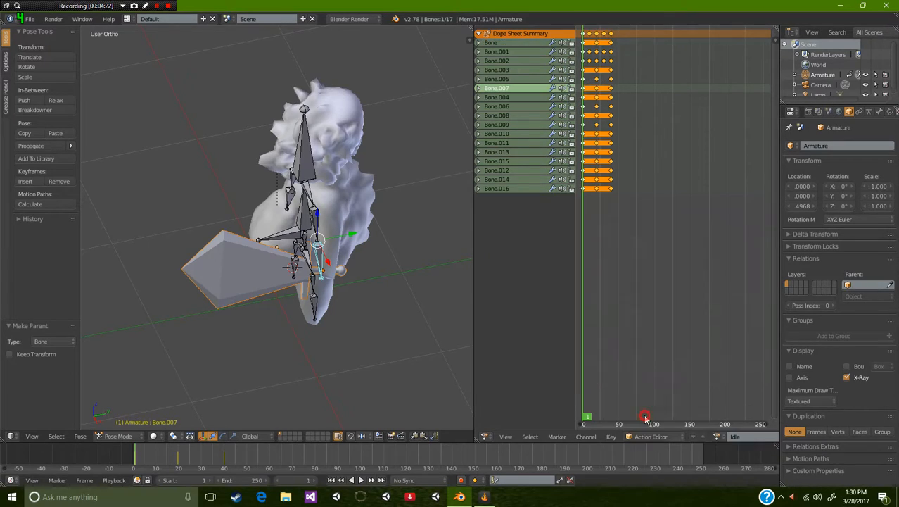
{"action": "scroll", "coordinate": [616, 309], "scroll_direction": "down", "scroll_amount": 5}
{"action": "scroll", "coordinate": [615, 309], "scroll_direction": "up", "scroll_amount": 4}
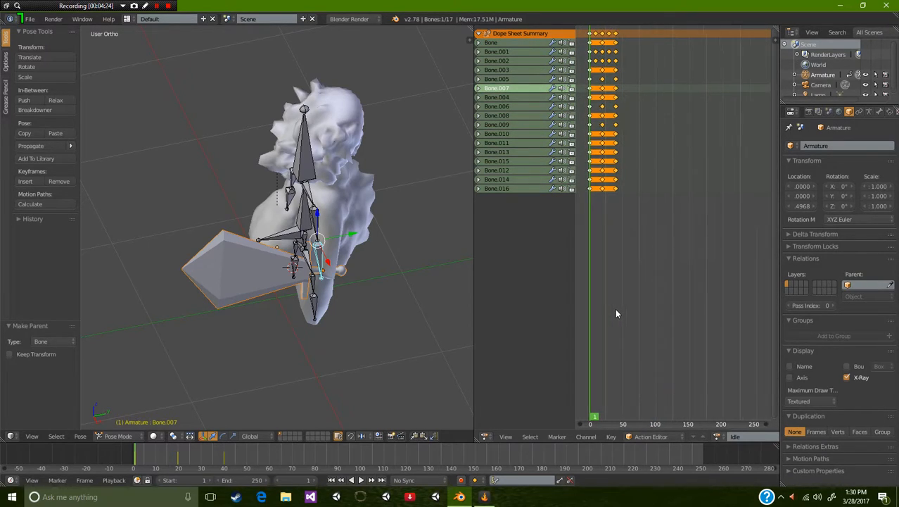
{"action": "scroll", "coordinate": [616, 309], "scroll_direction": "up", "scroll_amount": 1}
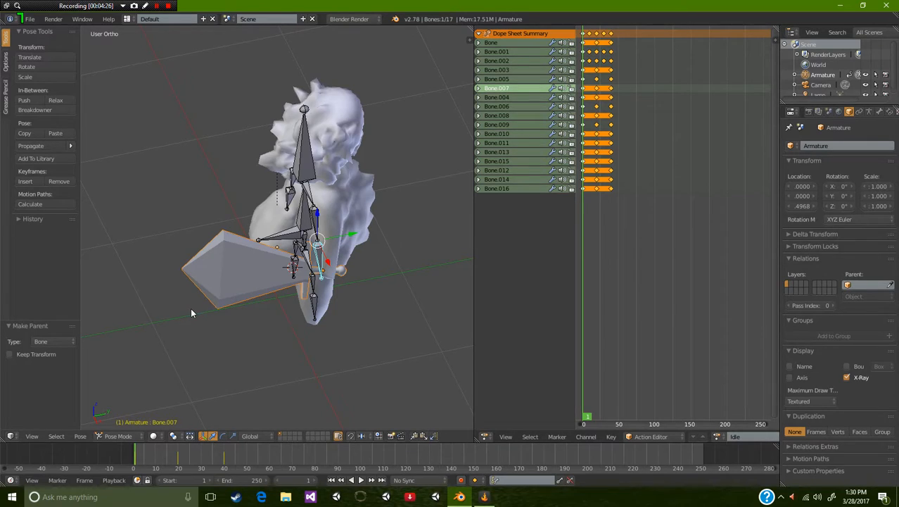
- Select the sword and move it to layer 2
{"action": "right_click", "coordinate": [240, 277]}
{"action": "key", "text": "m"}
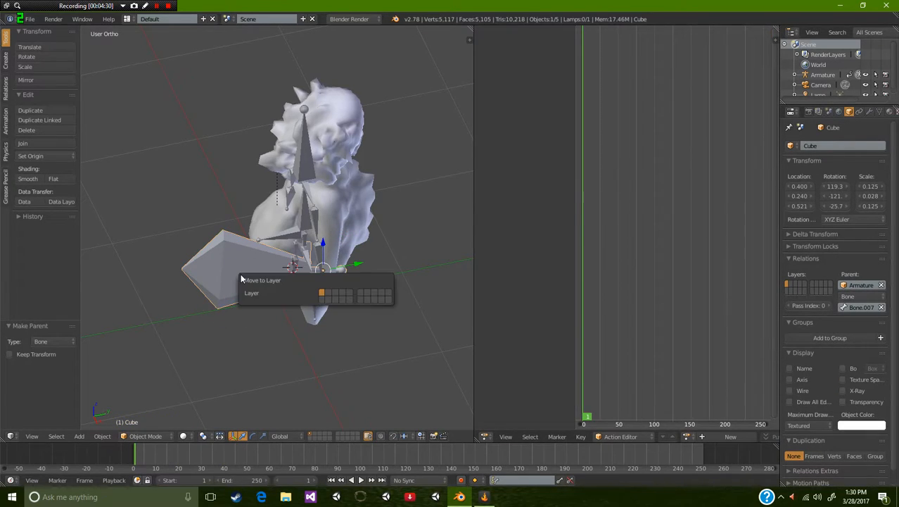
{"action": "key", "text": "2"}
{"action": "middle_click_drag", "start_coordinate": [251, 321], "coordinate": [320, 322]}
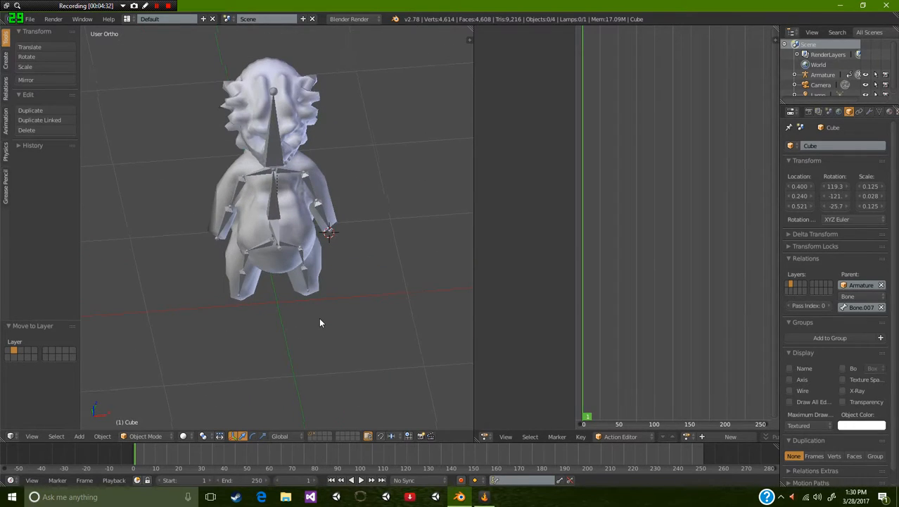
- Assign the Is Dead action to the sword and reselect the clown's armature at its pelvis bone
{"action": "left_click", "coordinate": [686, 436]}
{"action": "left_click", "coordinate": [698, 362]}
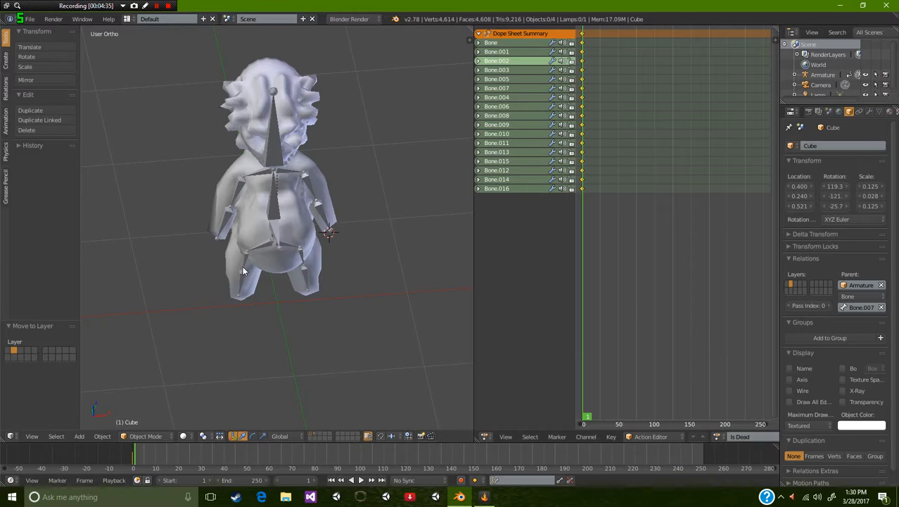
{"action": "right_click", "coordinate": [290, 205]}
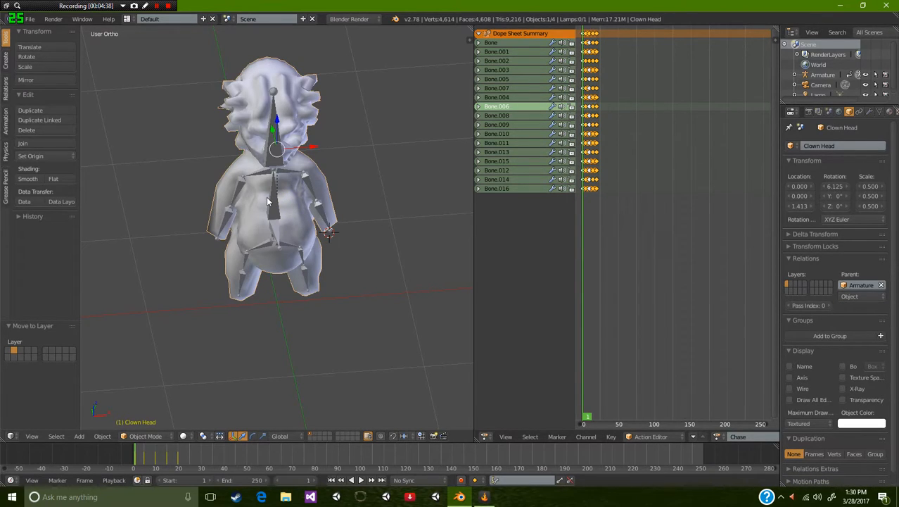
{"action": "right_click", "coordinate": [275, 217]}
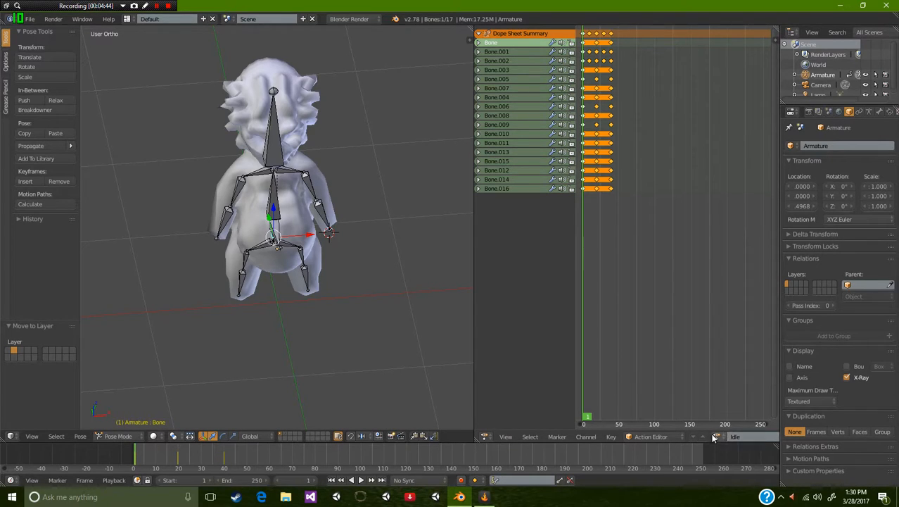
- Play back the clown's Idle, Is Dead and Die actions in turn, restarting Die from the beginning
{"action": "key", "text": "alt+a"}
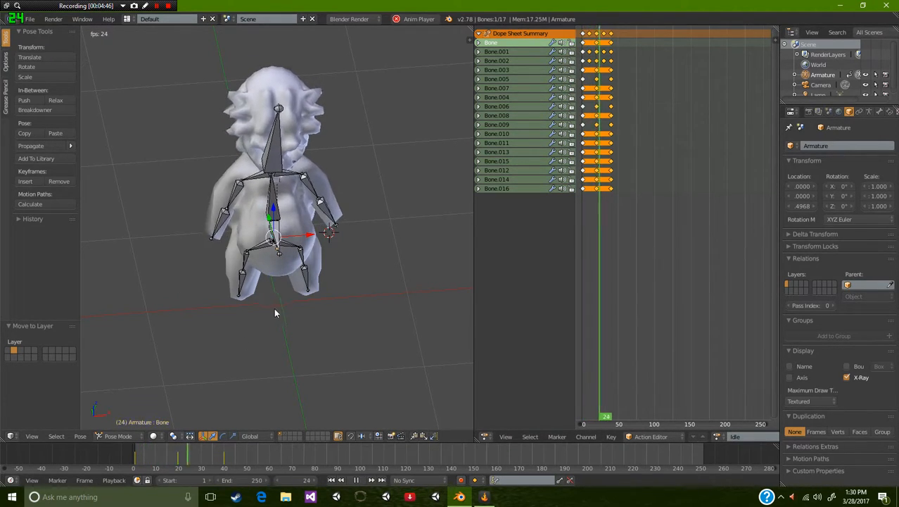
{"action": "left_click", "coordinate": [717, 437]}
{"action": "left_click", "coordinate": [738, 362]}
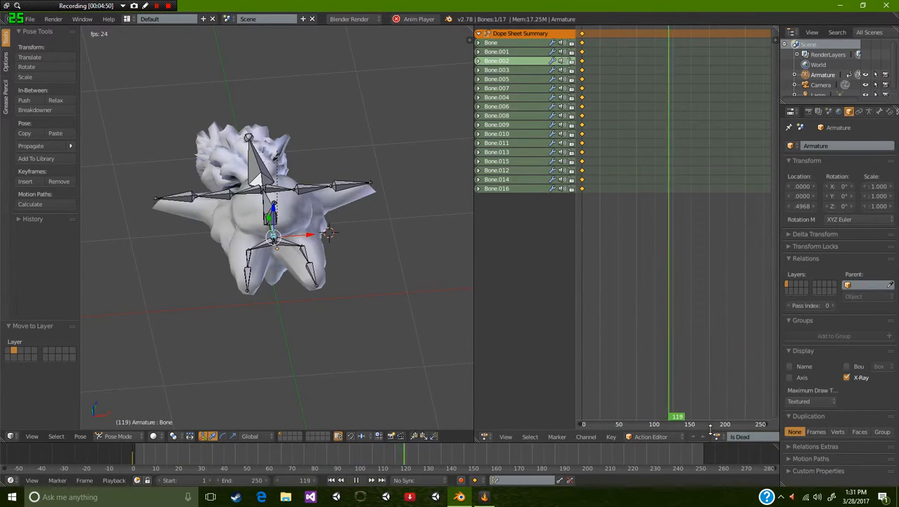
{"action": "left_click", "coordinate": [716, 437]}
{"action": "left_click", "coordinate": [735, 345]}
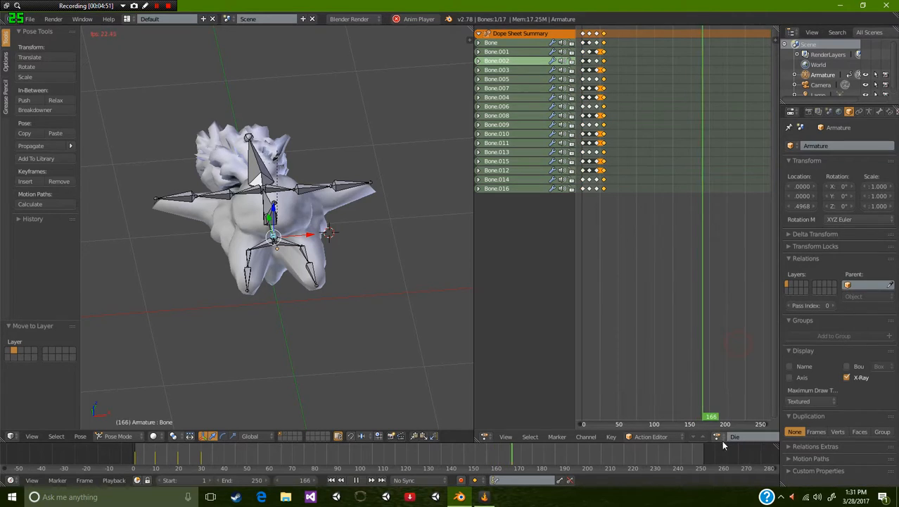
{"action": "key", "text": "alt+a"}
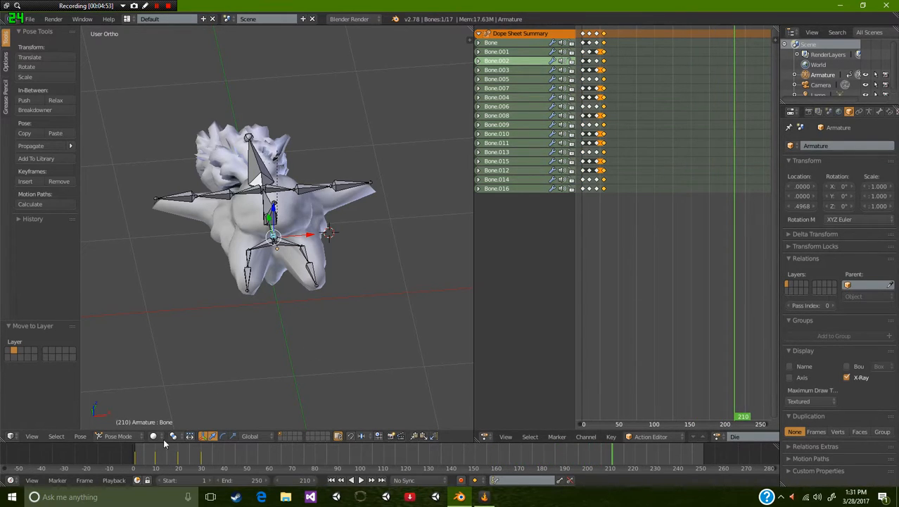
{"action": "key", "text": "shift+Left"}
{"action": "key", "text": "alt+a"}
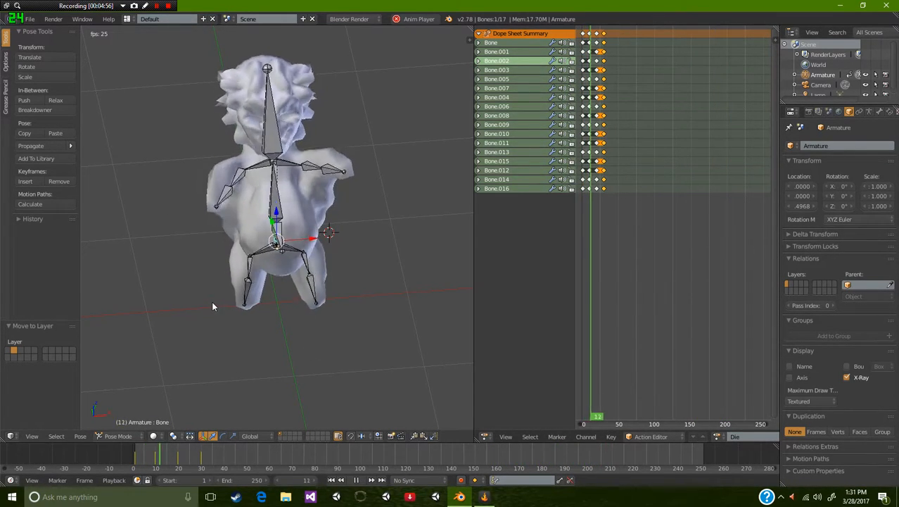
- Switch the armature to the Chase action and play it from the start of the timeline
{"action": "left_click", "coordinate": [716, 436]}
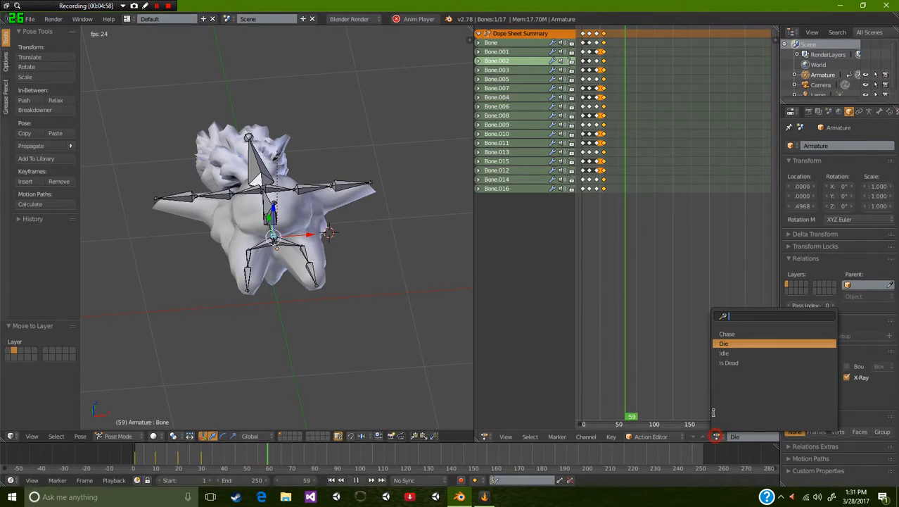
{"action": "left_click", "coordinate": [730, 335]}
{"action": "left_click", "coordinate": [136, 453]}
{"action": "key", "text": "alt+a"}
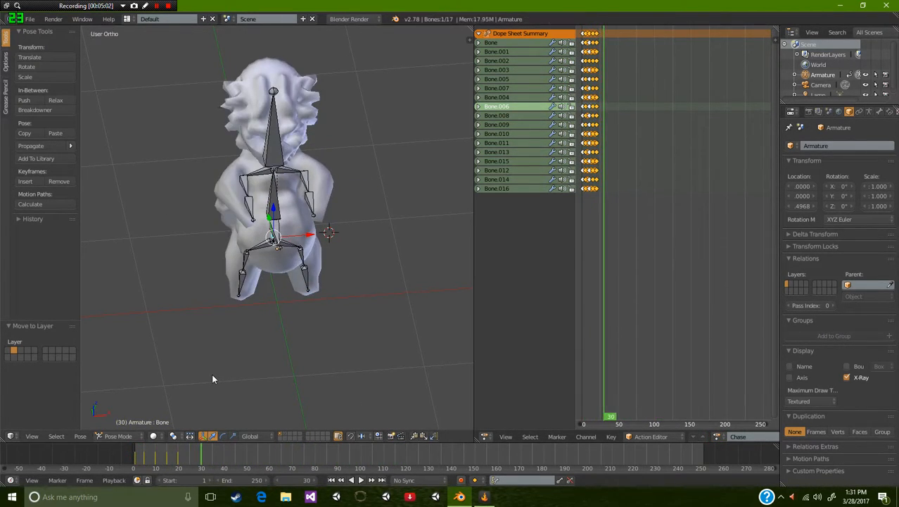
- Set the animation's end frame to 40
{"action": "left_click", "coordinate": [241, 480]}
{"action": "type", "text": "40"}
{"action": "key", "text": "Return"}
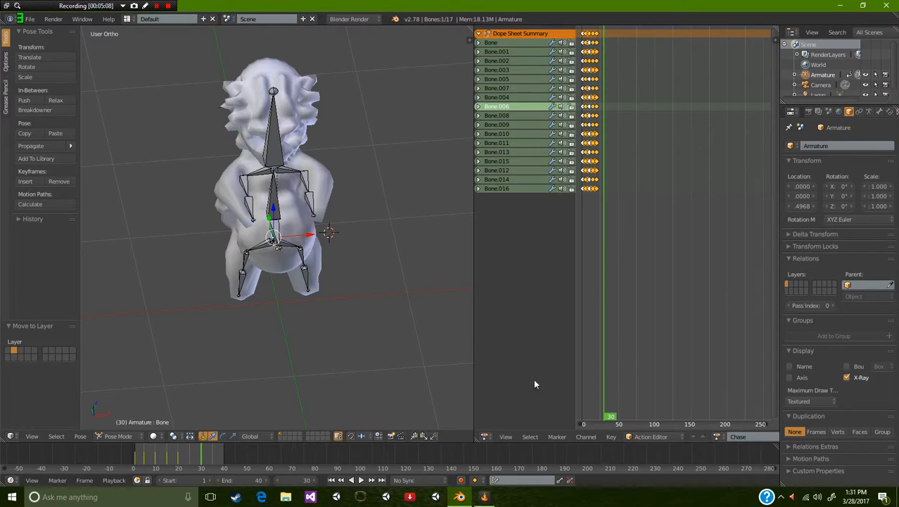
- Move the sword from layer 2 back to layer 1 and show layer 1 with the clown
{"action": "scroll", "coordinate": [199, 270], "scroll_direction": "down", "scroll_amount": 3}
{"action": "scroll", "coordinate": [211, 256], "scroll_direction": "up", "scroll_amount": 3}
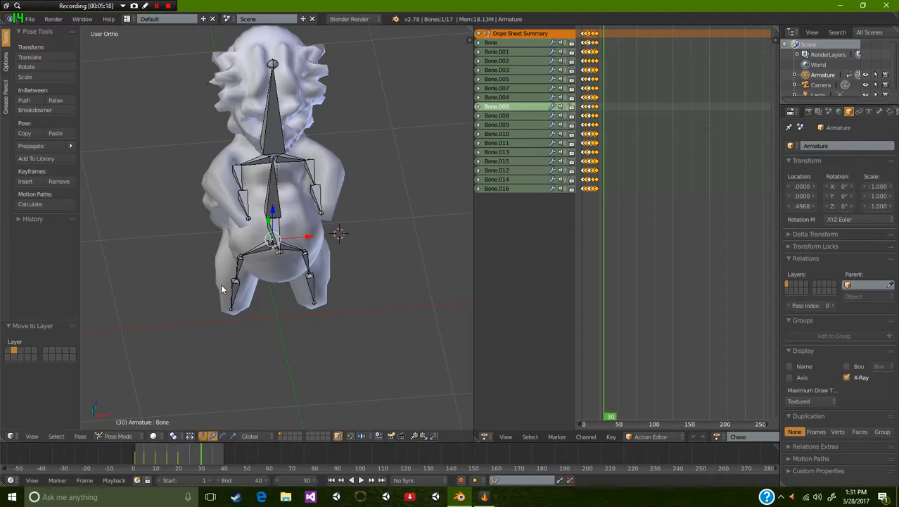
{"action": "key", "text": "2"}
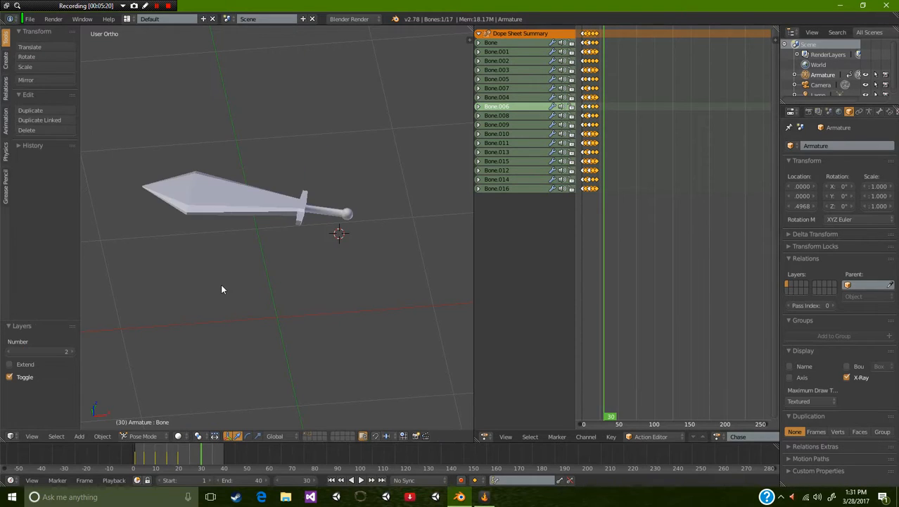
{"action": "right_click", "coordinate": [237, 191]}
{"action": "key", "text": "m"}
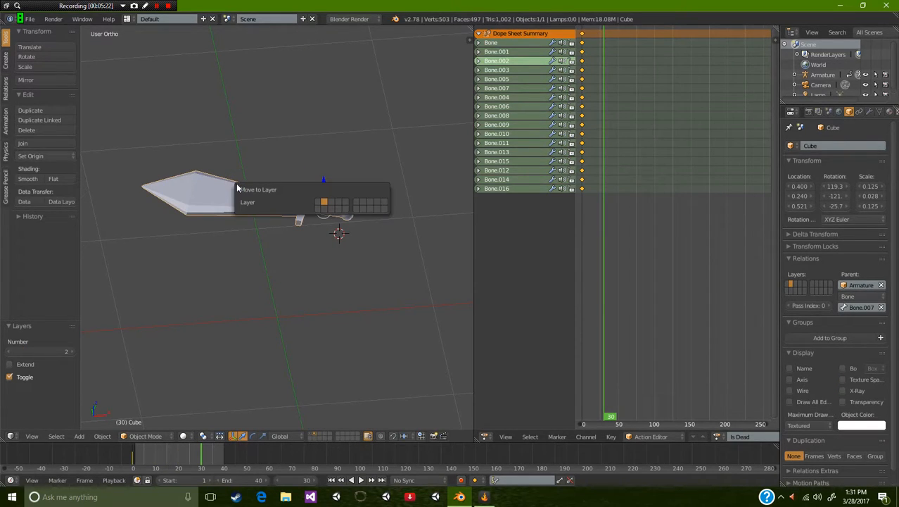
{"action": "key", "text": "1"}
{"action": "key", "text": "1"}
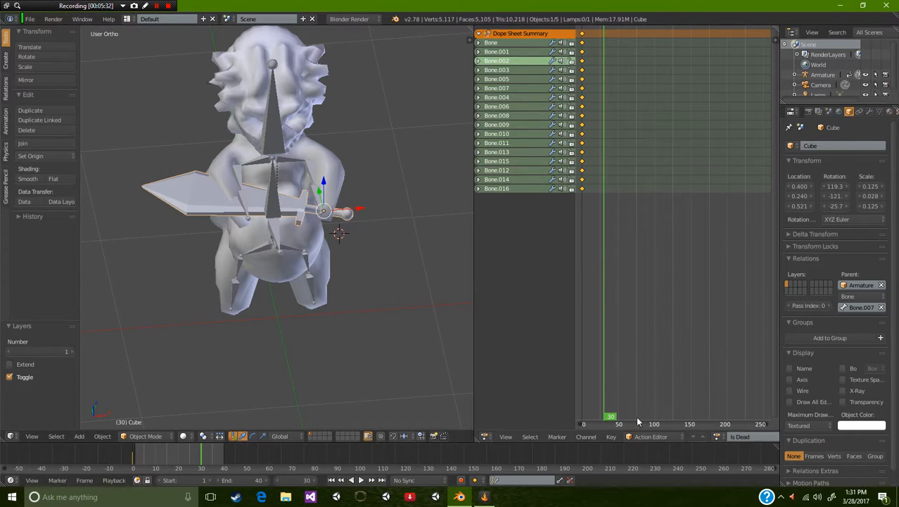
- Go to frame 0 and delete all keyframes of the sword's Is Dead action
{"action": "left_click", "coordinate": [37, 459]}
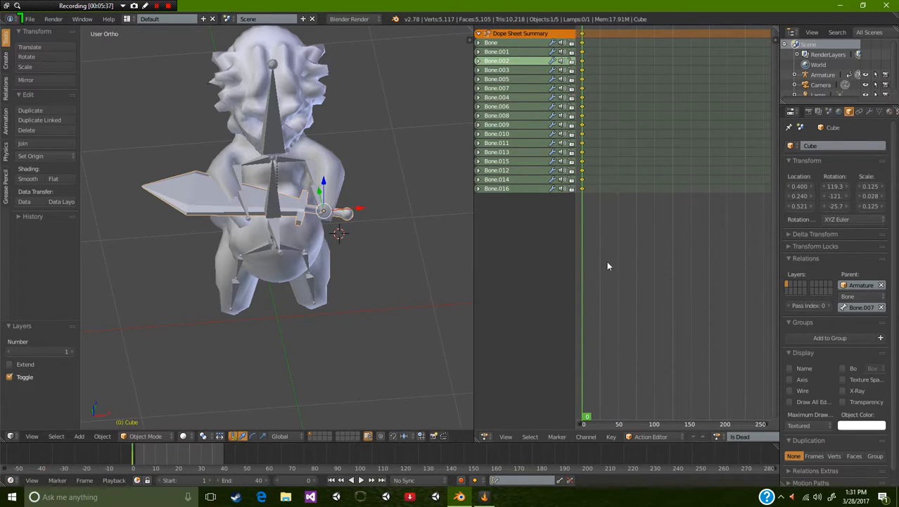
{"action": "right_click", "coordinate": [583, 33]}
{"action": "key", "text": "Delete"}
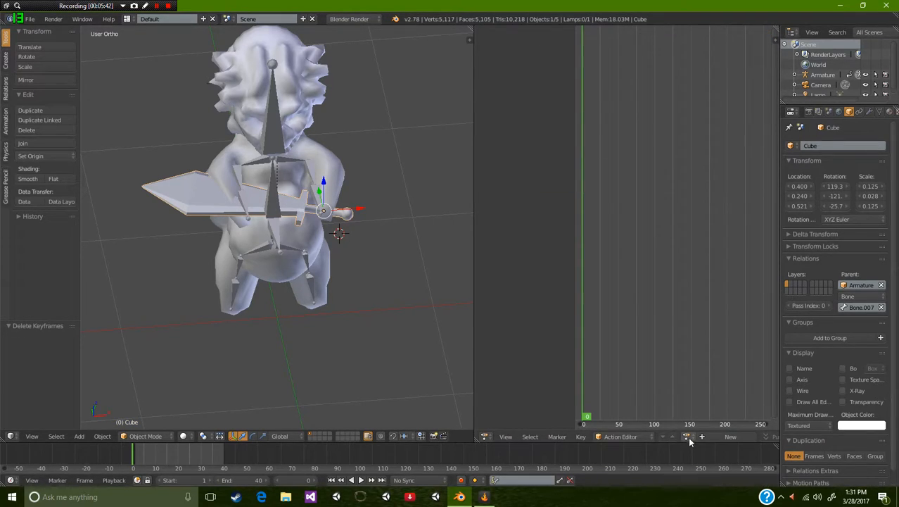
- Assign the Idle action to the sword and delete all of that action's keyframes
{"action": "left_click", "coordinate": [688, 436]}
{"action": "left_click", "coordinate": [703, 352]}
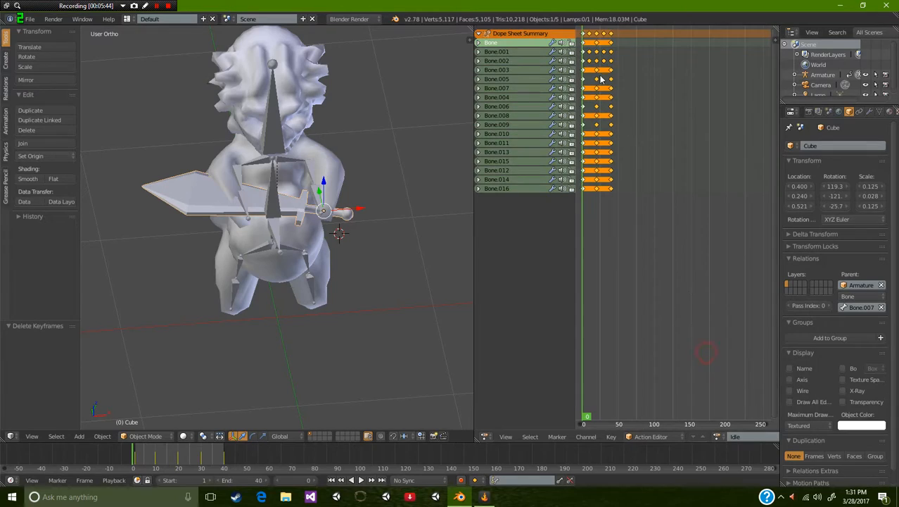
{"action": "right_click", "coordinate": [582, 33]}
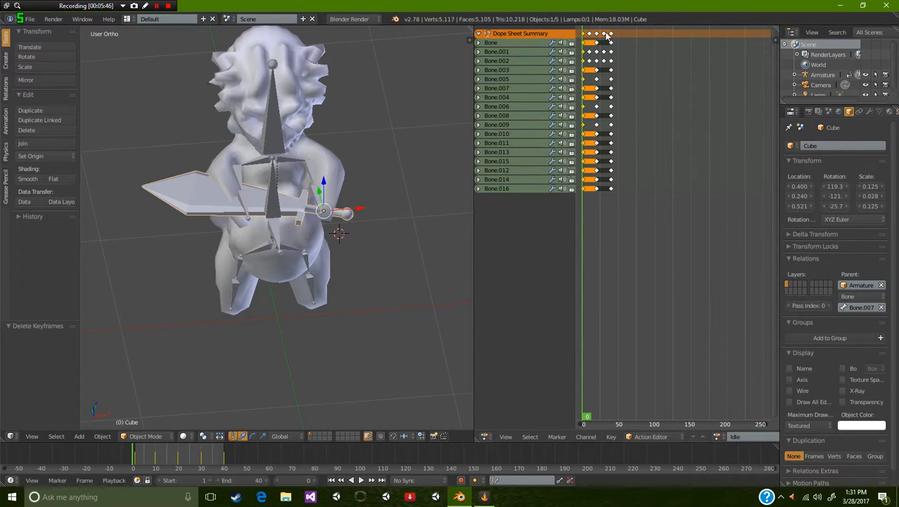
{"action": "right_click", "coordinate": [612, 34]}
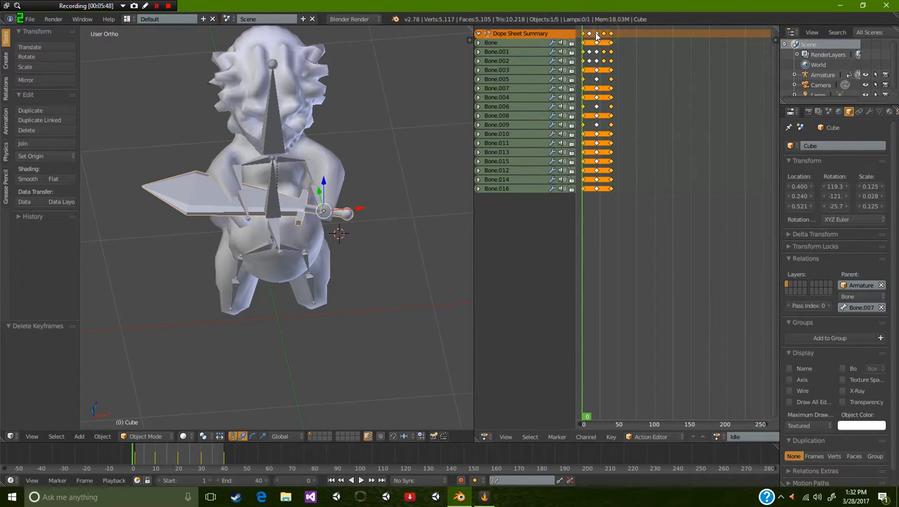
{"action": "key", "text": "x"}
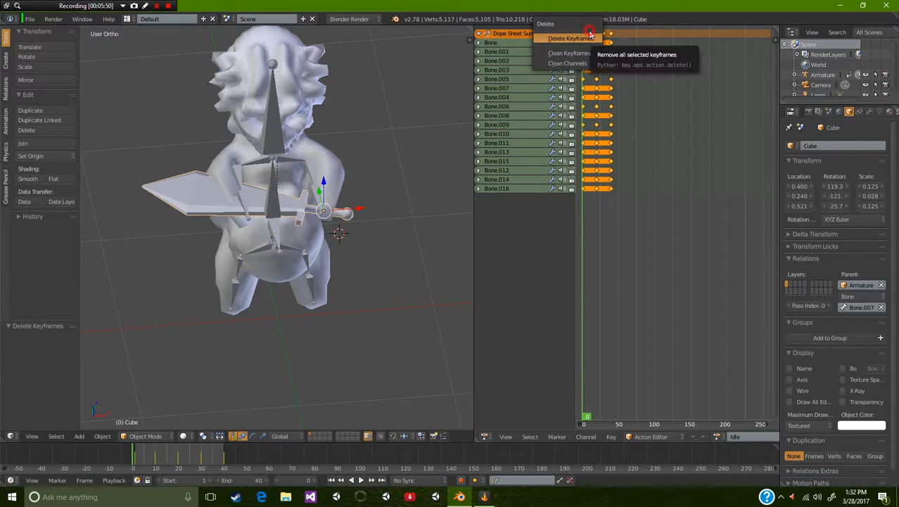
{"action": "left_click", "coordinate": [592, 35]}
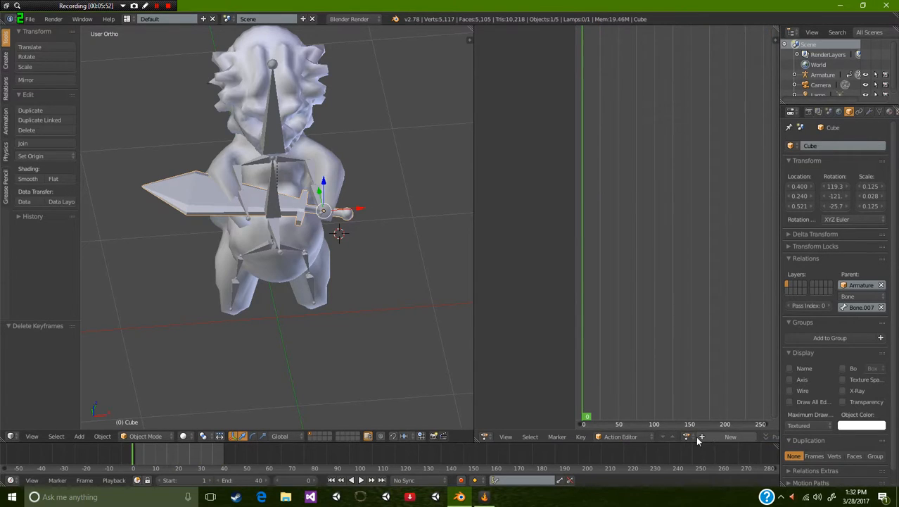
- Reopen the Idle and Is Dead actions on the sword to check them for remaining keyframes
{"action": "left_click", "coordinate": [689, 436]}
{"action": "left_click", "coordinate": [709, 353]}
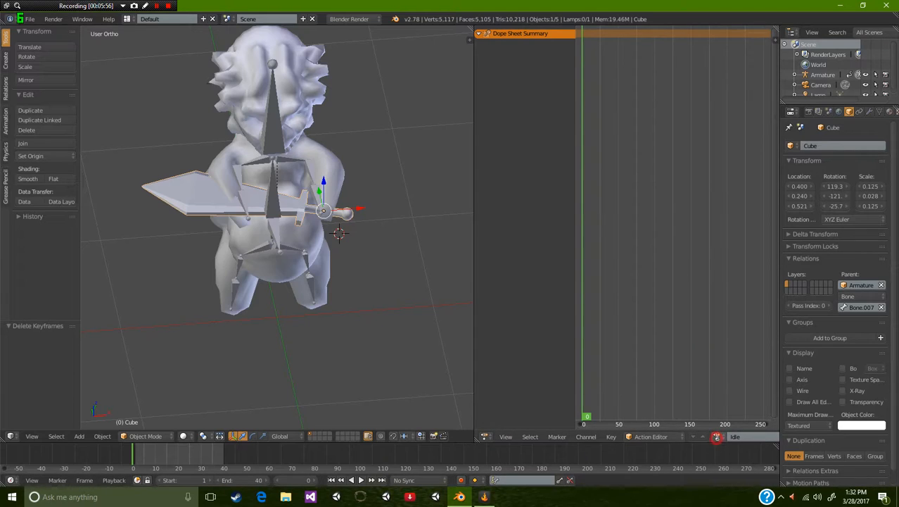
{"action": "left_click", "coordinate": [716, 437]}
{"action": "left_click", "coordinate": [719, 363]}
- Assign the Die action to the sword and delete all of its keyframes
{"action": "left_click", "coordinate": [719, 436]}
{"action": "left_click", "coordinate": [730, 343]}
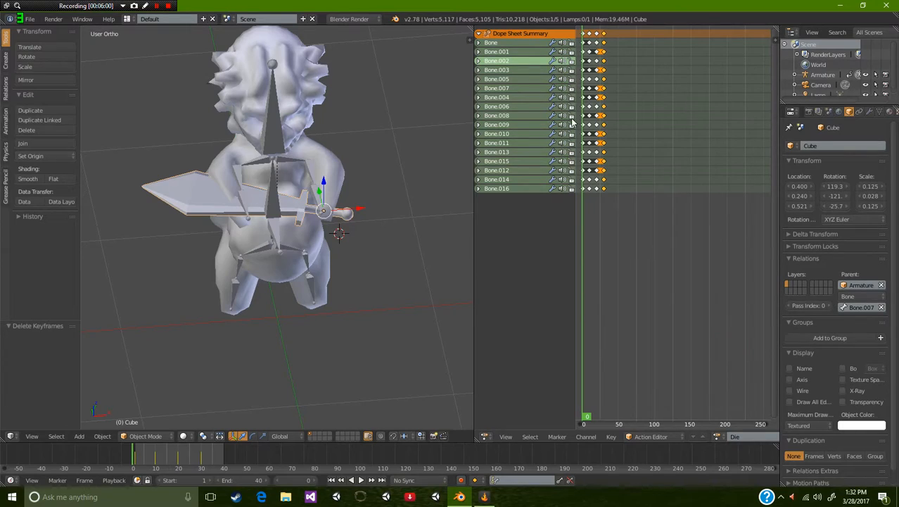
{"action": "right_click", "coordinate": [581, 34]}
{"action": "right_click", "coordinate": [589, 34], "text": "shift"}
{"action": "right_click", "coordinate": [597, 34], "text": "shift"}
{"action": "right_click", "coordinate": [603, 34], "text": "shift"}
{"action": "key", "text": "x"}
{"action": "left_click", "coordinate": [602, 36]}
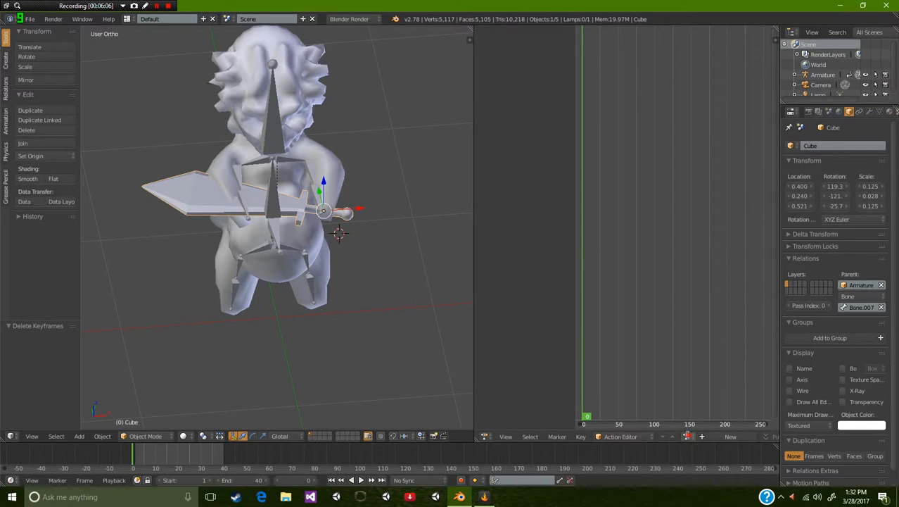
- Assign the Chase action to the sword and delete all of its keyframes
{"action": "left_click", "coordinate": [686, 436]}
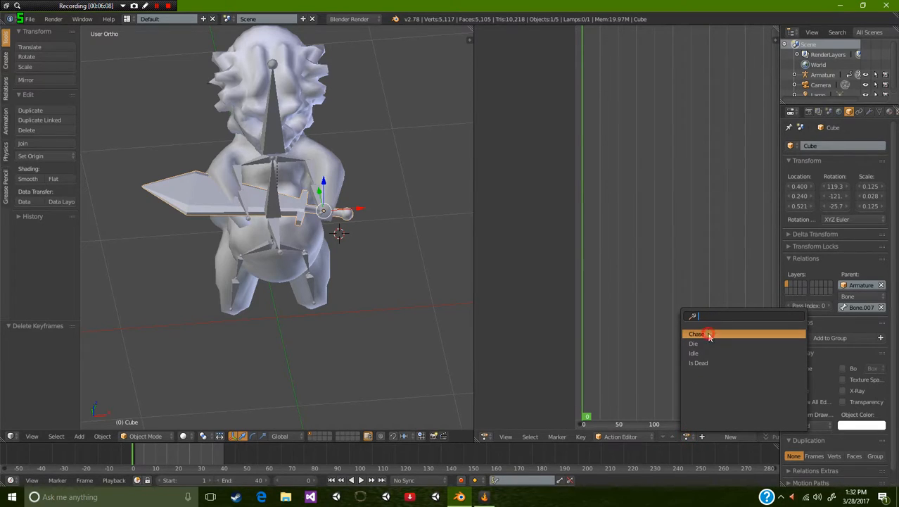
{"action": "left_click", "coordinate": [706, 333]}
{"action": "left_click", "coordinate": [582, 39]}
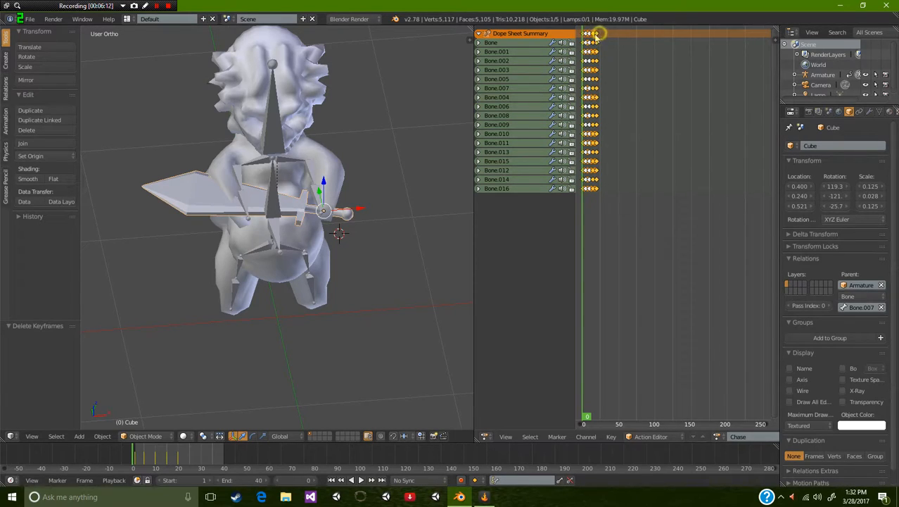
{"action": "left_click", "coordinate": [586, 33]}
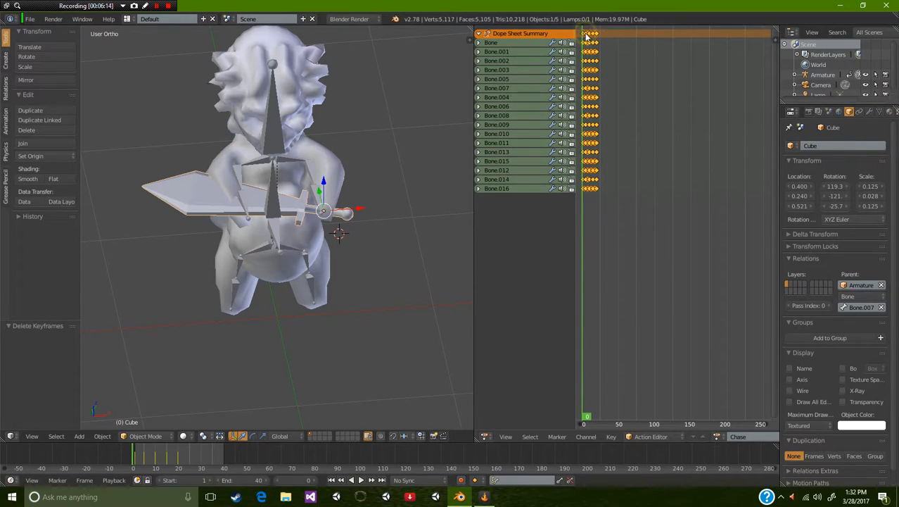
{"action": "key", "text": "x"}
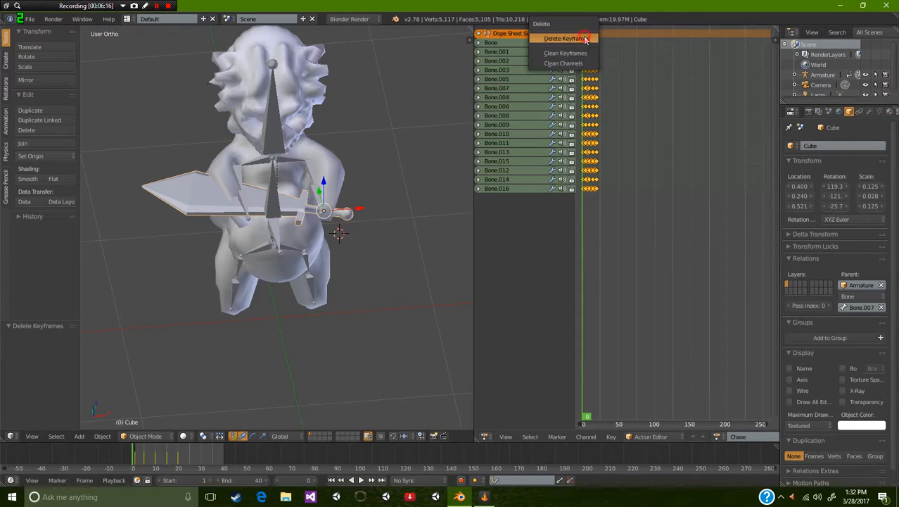
{"action": "left_click", "coordinate": [586, 38]}
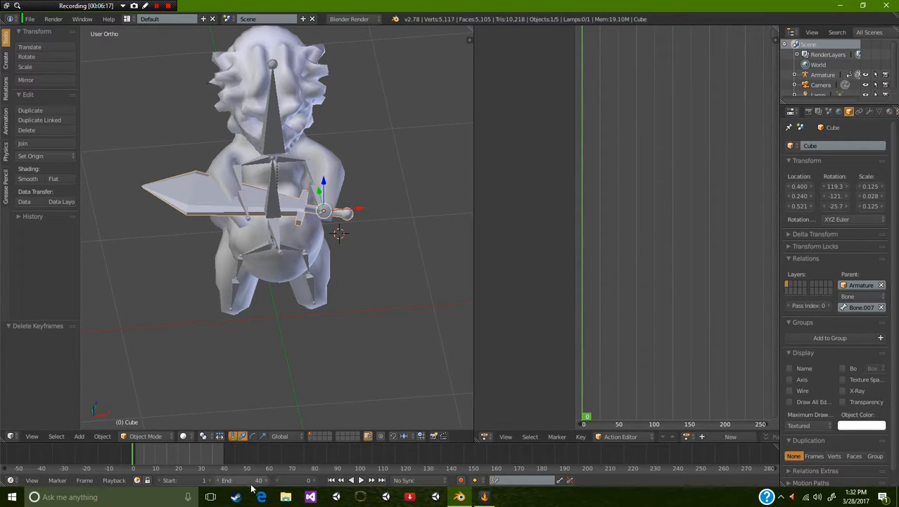
- Go to frame 1, select all bones of the clown's armature and clear their pose rotation
{"action": "left_click", "coordinate": [317, 481]}
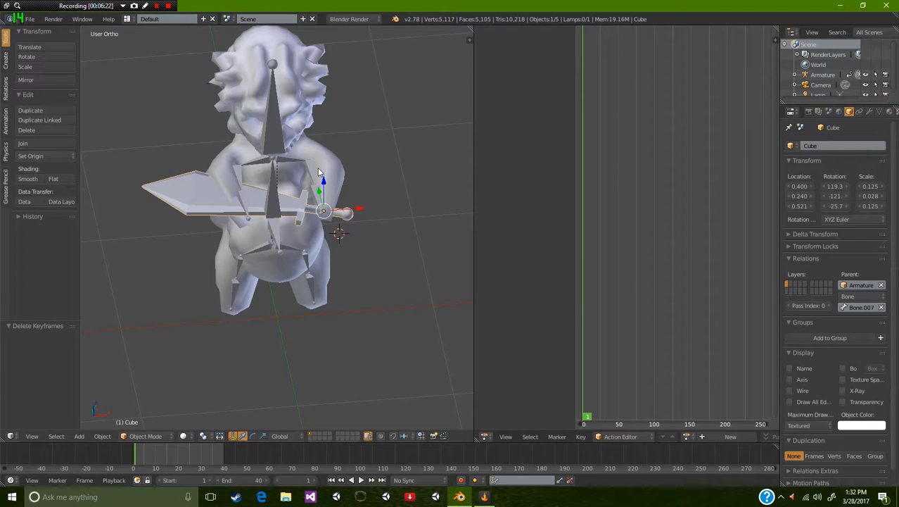
{"action": "right_click", "coordinate": [315, 190]}
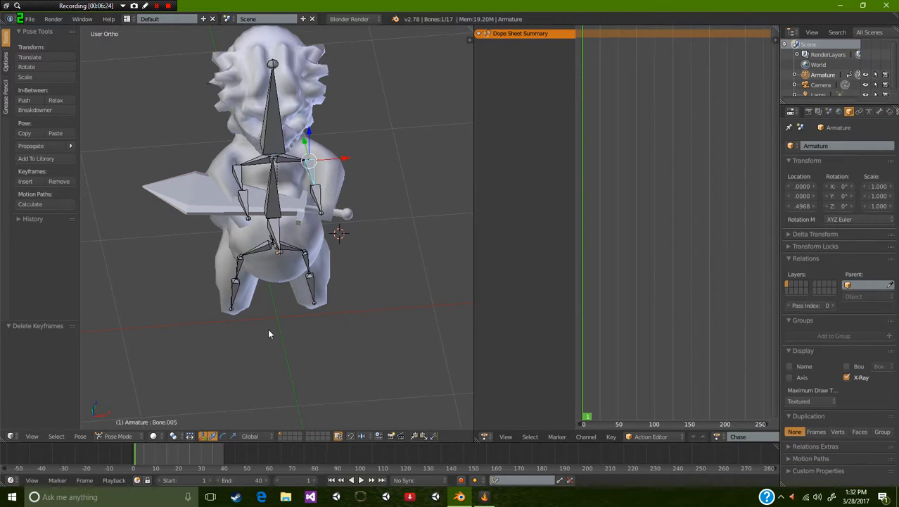
{"action": "key", "text": "a"}
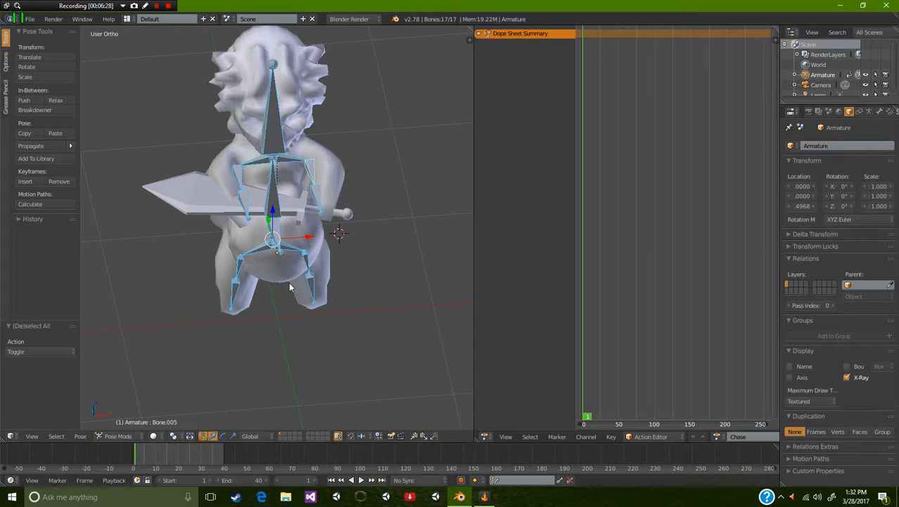
{"action": "key", "text": "alt+r"}
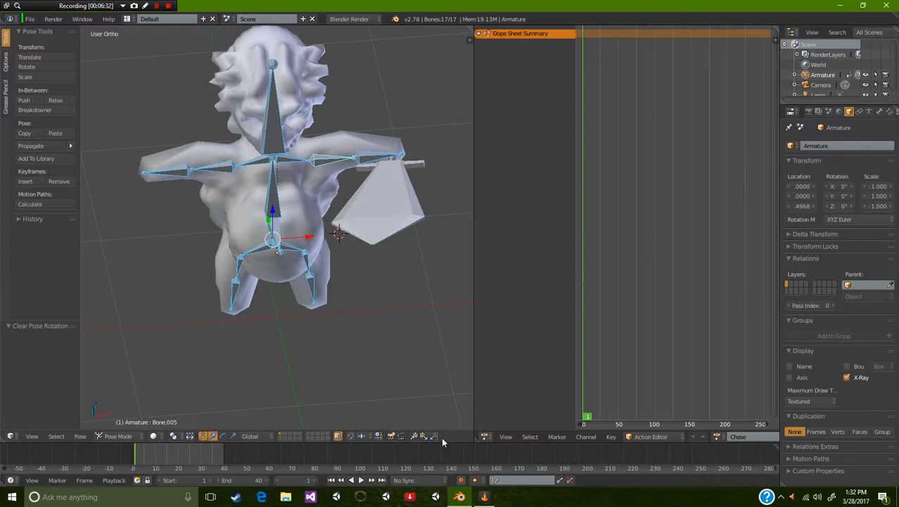
- Set the active keying set to Rotation and assign the Idle action to the armature
{"action": "left_click", "coordinate": [512, 479]}
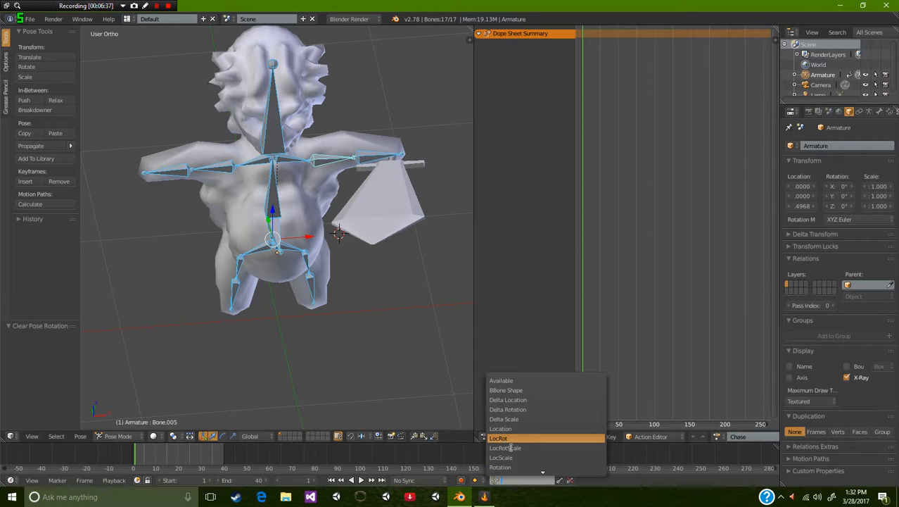
{"action": "left_click", "coordinate": [508, 467]}
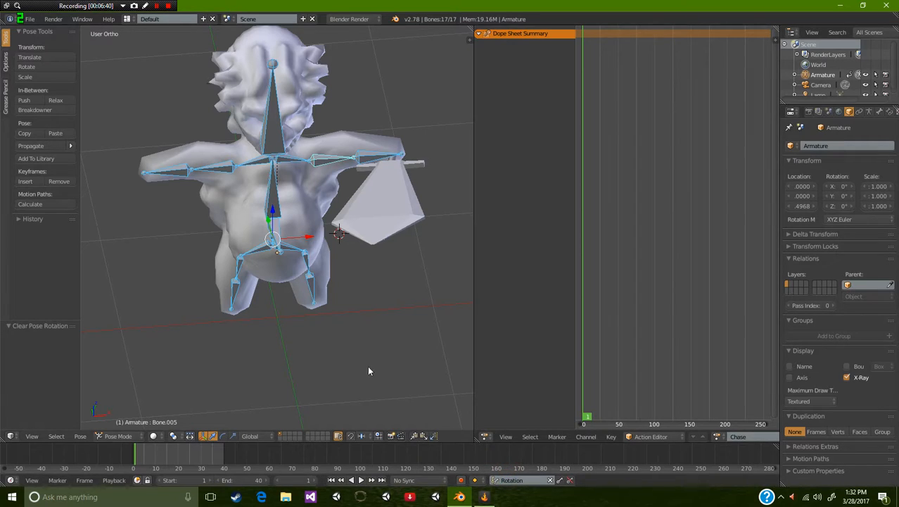
{"action": "scroll", "coordinate": [385, 352], "scroll_direction": "down", "scroll_amount": 2}
{"action": "scroll", "coordinate": [383, 353], "scroll_direction": "up", "scroll_amount": 4}
{"action": "middle_click_drag", "start_coordinate": [311, 334], "coordinate": [314, 356]}
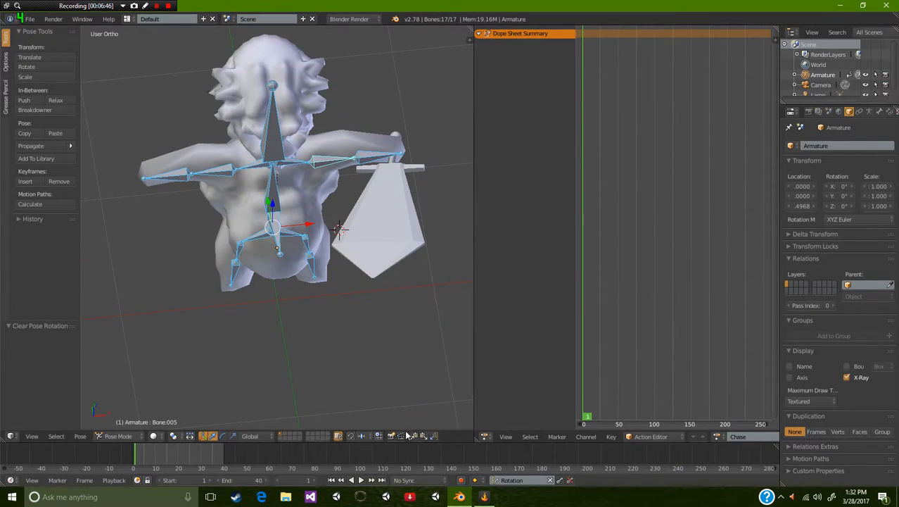
{"action": "left_click", "coordinate": [716, 437]}
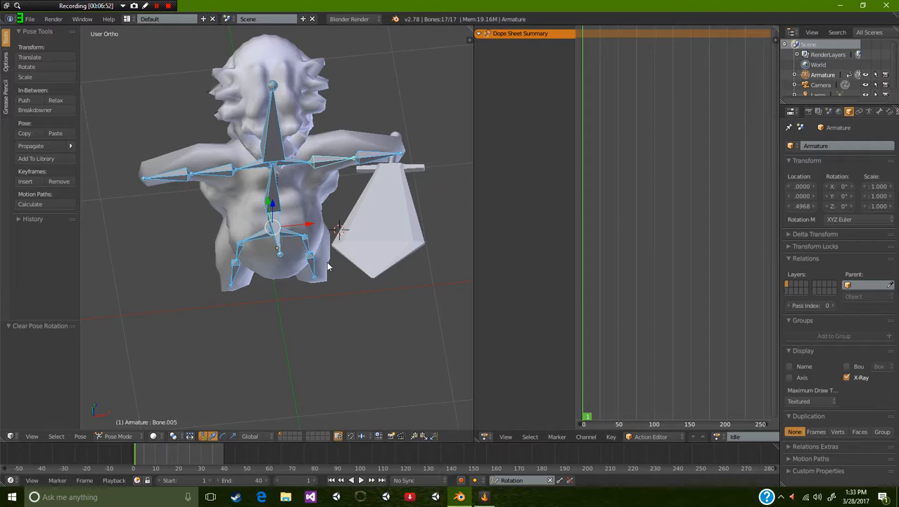
- In front view, rotate the clown's sword-side upper arm bone down about 66° to the side of the body
{"action": "key", "text": "KP_1"}
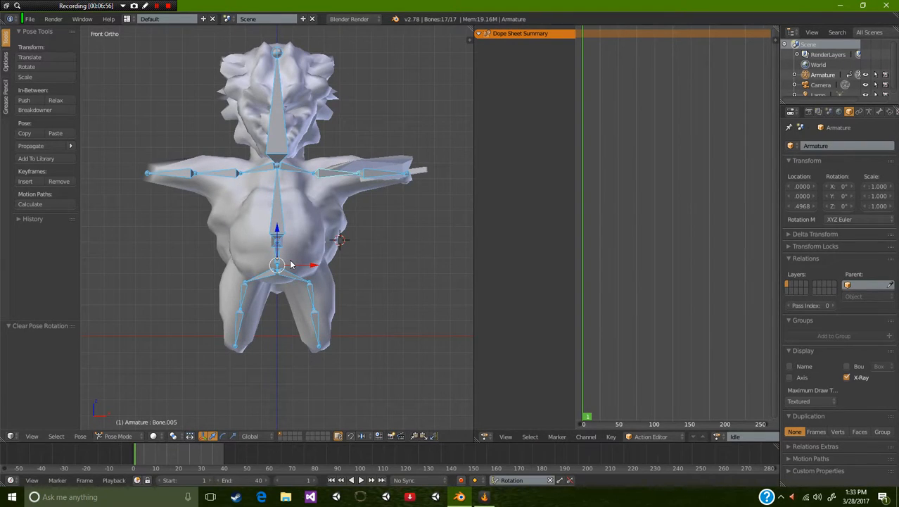
{"action": "right_click", "coordinate": [350, 177]}
{"action": "scroll", "coordinate": [738, 437], "scroll_direction": "down", "scroll_amount": 4}
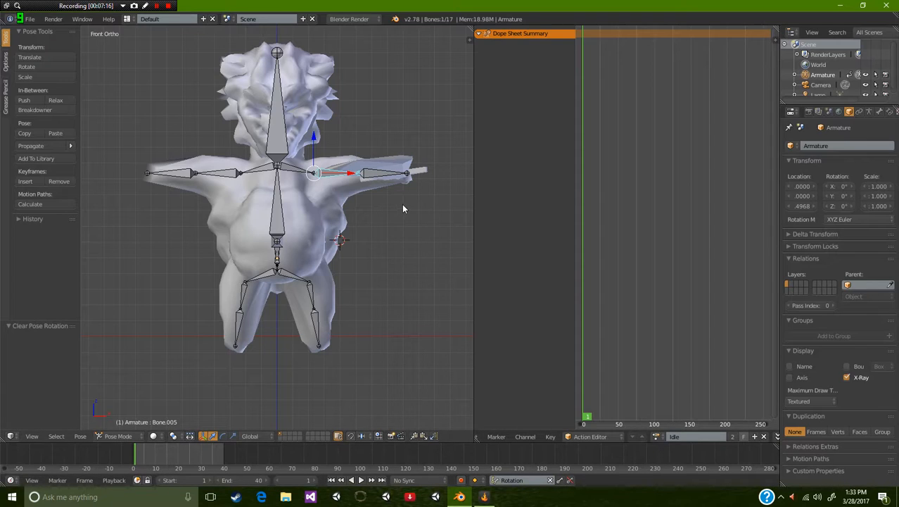
{"action": "key", "text": "r"}
{"action": "key", "text": "Escape"}
{"action": "key", "text": "r"}
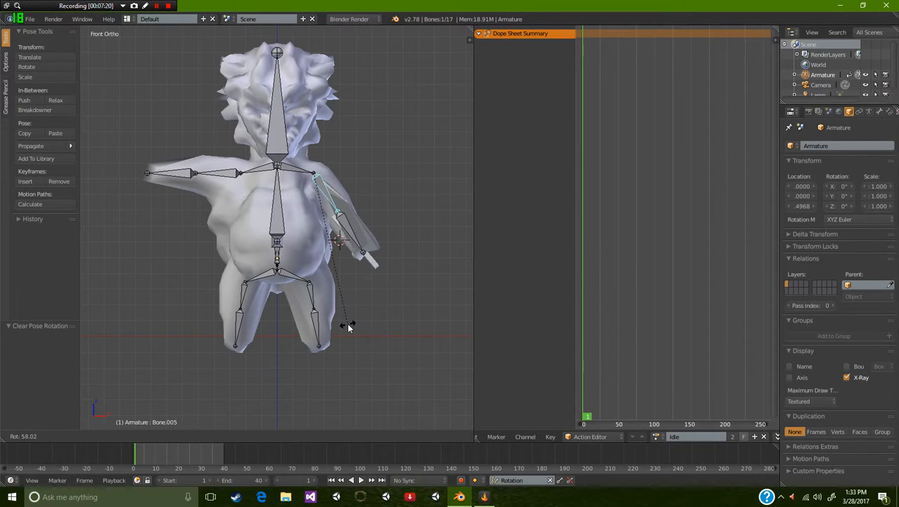
{"action": "left_click", "coordinate": [328, 330]}
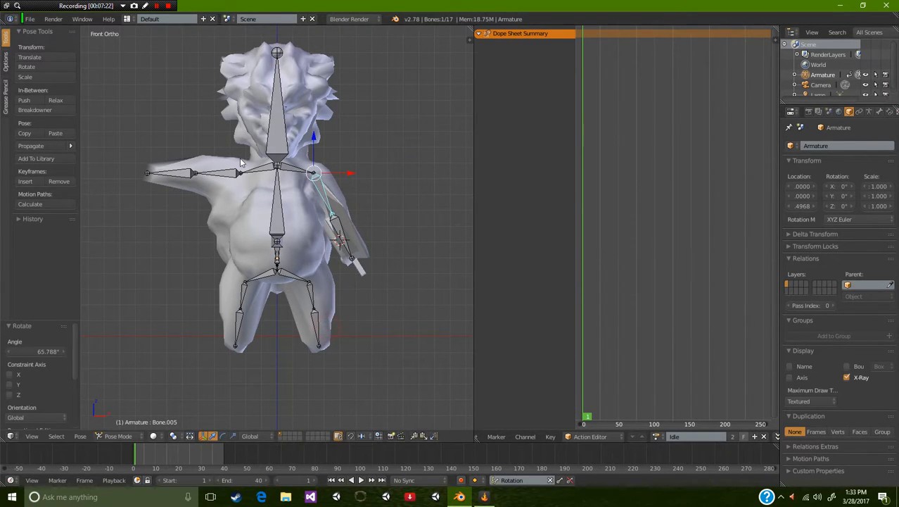
- Rotate the opposite upper arm bone down to match the sword arm, and keyframe the rotation of all bones at frame 1
{"action": "right_click", "coordinate": [218, 173]}
{"action": "key", "text": "r"}
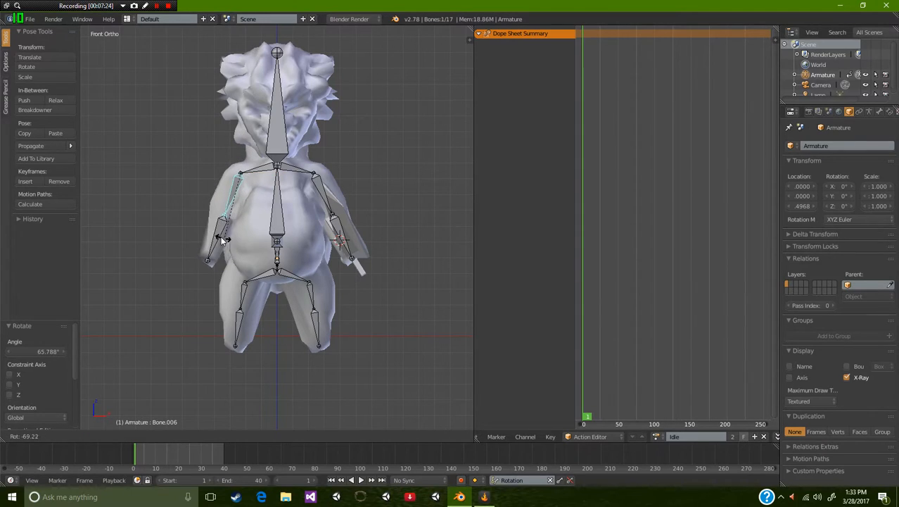
{"action": "left_click", "coordinate": [219, 239]}
{"action": "key", "text": "a"}
{"action": "key", "text": "a"}
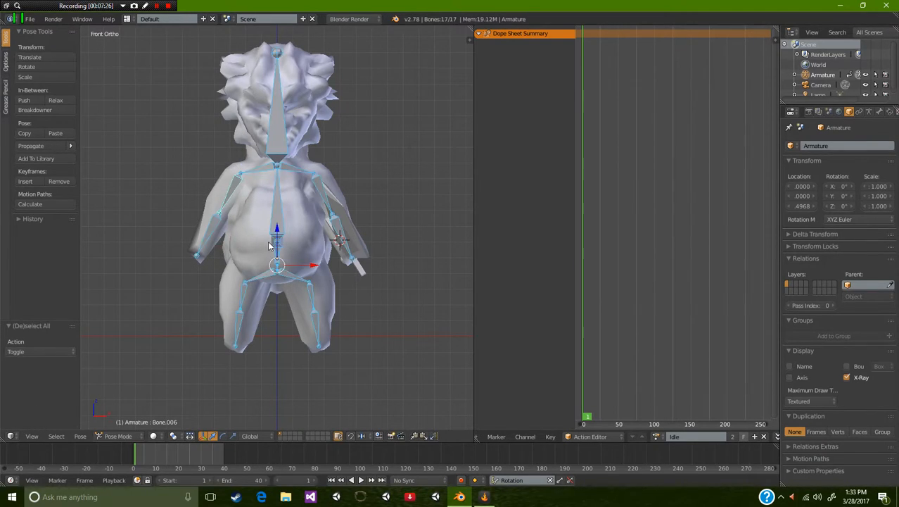
{"action": "key", "text": "i"}
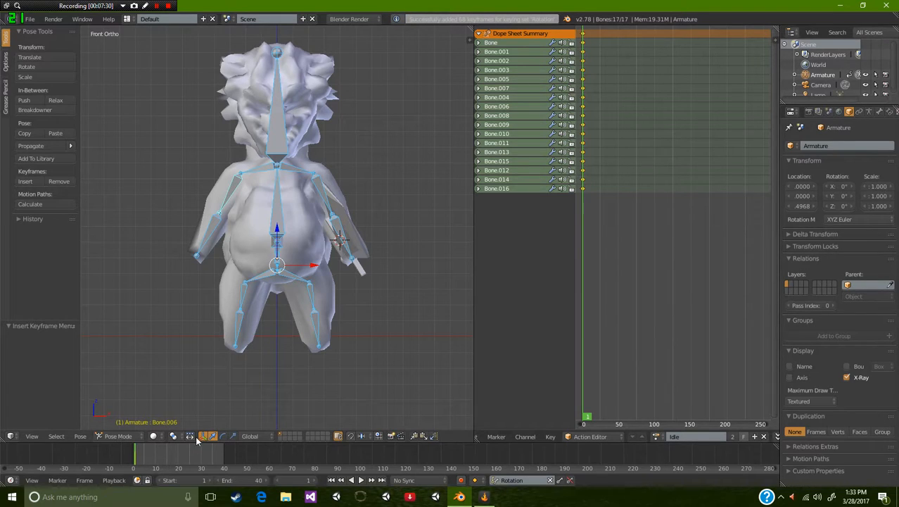
- Keyframe the same pose for all bones at frame 30 of the Idle action
{"action": "left_click", "coordinate": [202, 459]}
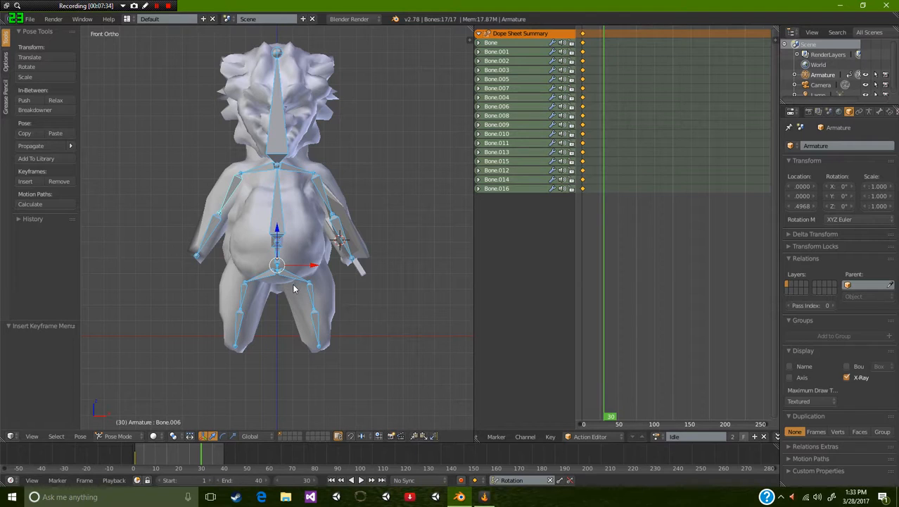
{"action": "key", "text": "i"}
{"action": "middle_click_drag", "start_coordinate": [293, 292], "coordinate": [347, 345]}
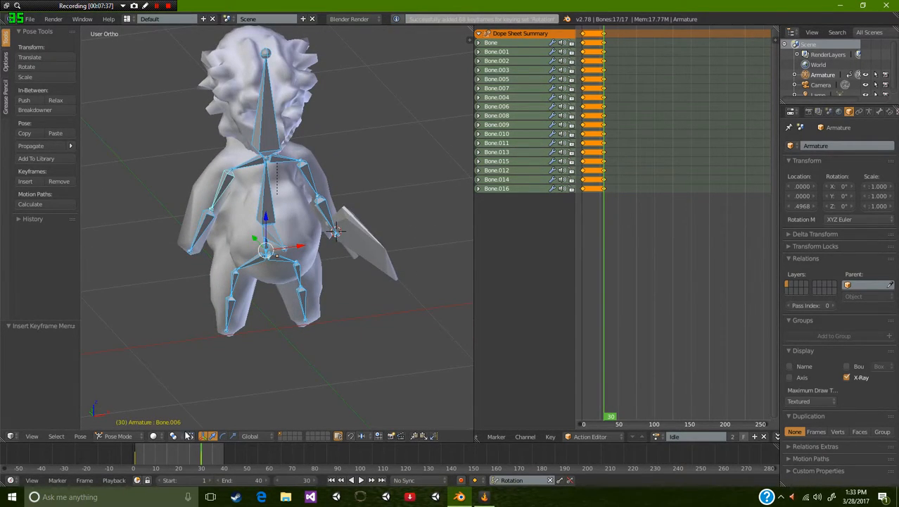
- At frame 15, rotate the sword-side upper arm bone about 12° outward in front view
{"action": "left_click_drag", "start_coordinate": [181, 466], "coordinate": [169, 458]}
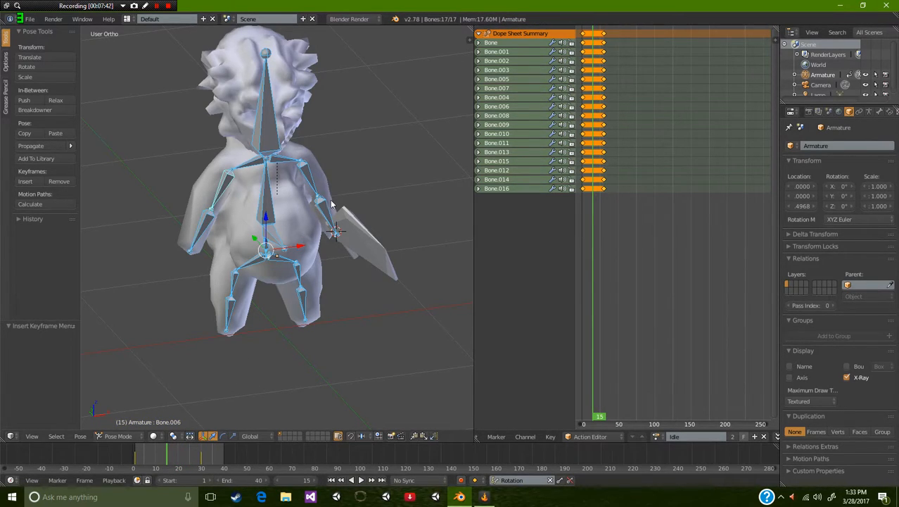
{"action": "key", "text": "KP_1"}
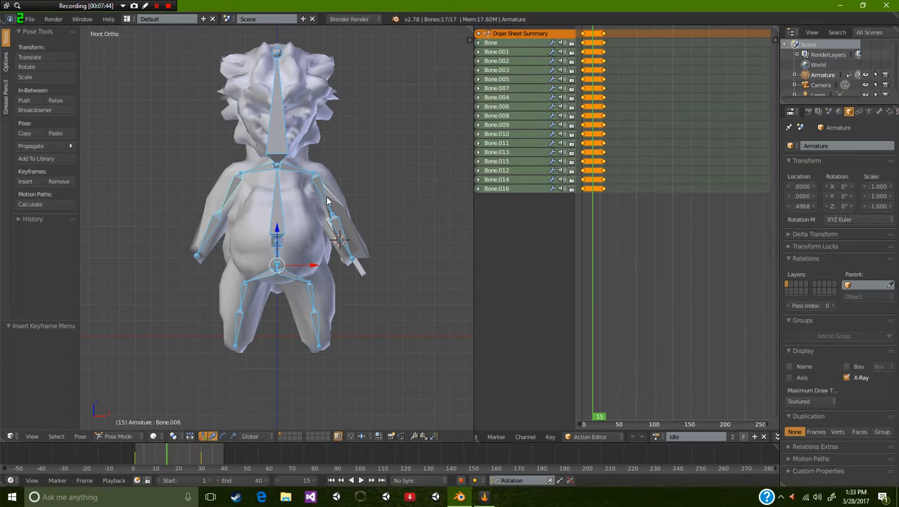
{"action": "right_click", "coordinate": [328, 204]}
{"action": "key", "text": "r"}
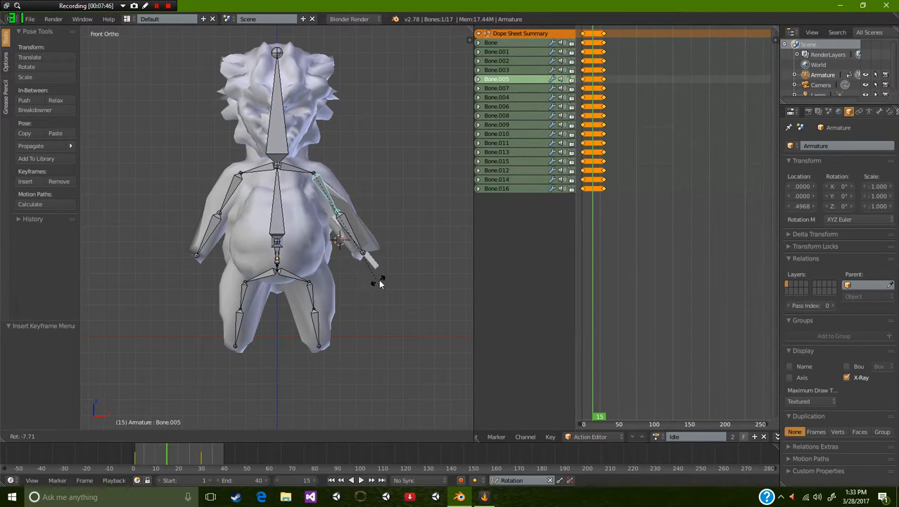
{"action": "left_click", "coordinate": [384, 277]}
- Raise the opposite upper arm bone outward from the body, and keyframe all bones at frame 15
{"action": "right_click", "coordinate": [228, 189]}
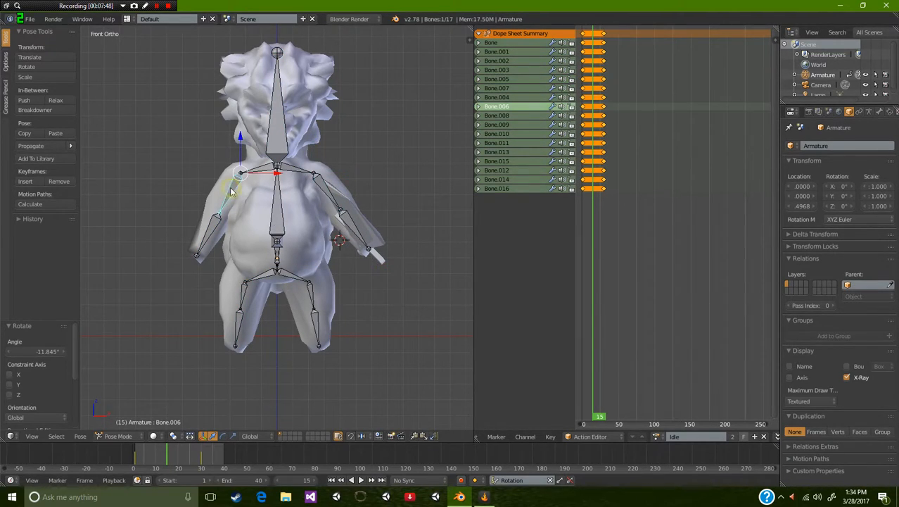
{"action": "key", "text": "r"}
{"action": "left_click", "coordinate": [218, 185]}
{"action": "key", "text": "a"}
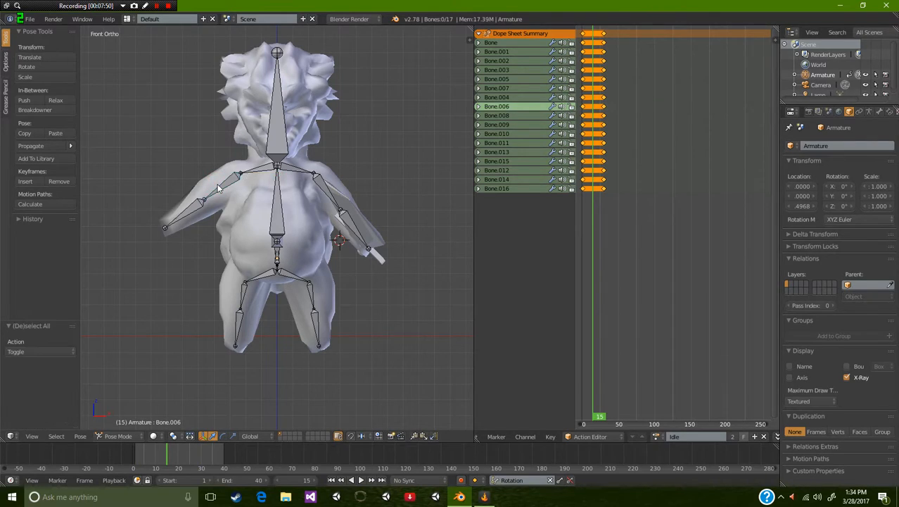
{"action": "key", "text": "a"}
{"action": "key", "text": "i"}
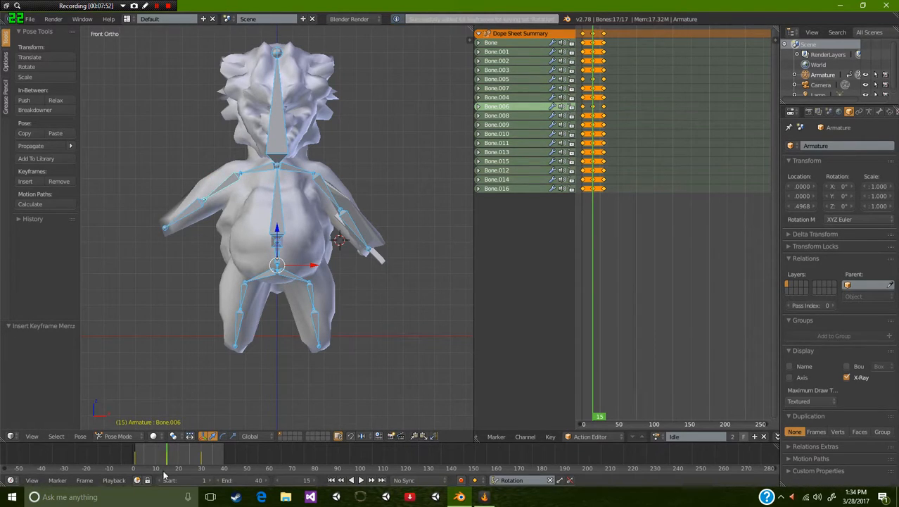
- Preview the arm motion, go to frame 8 and rotate the sword-side shoulder bone up about 4°
{"action": "key", "text": "alt+a"}
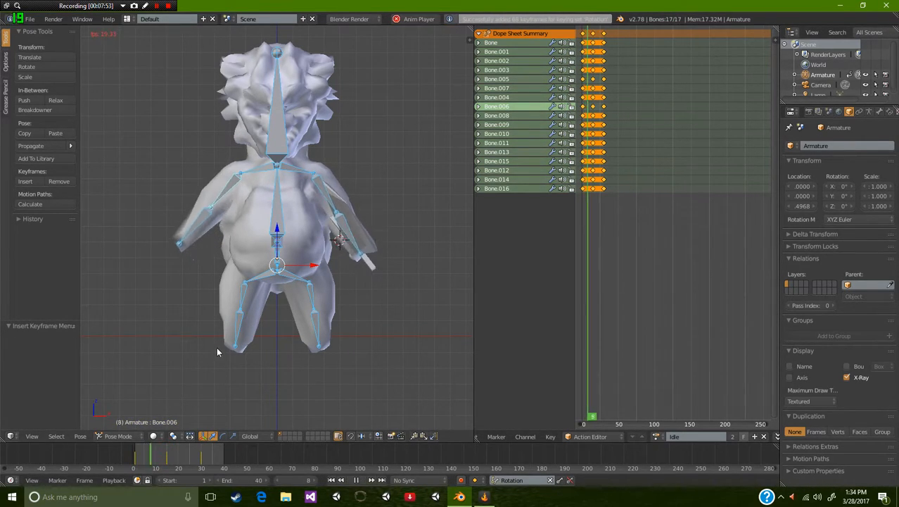
{"action": "key", "text": "alt+a"}
{"action": "left_click_drag", "start_coordinate": [212, 461], "coordinate": [150, 464]}
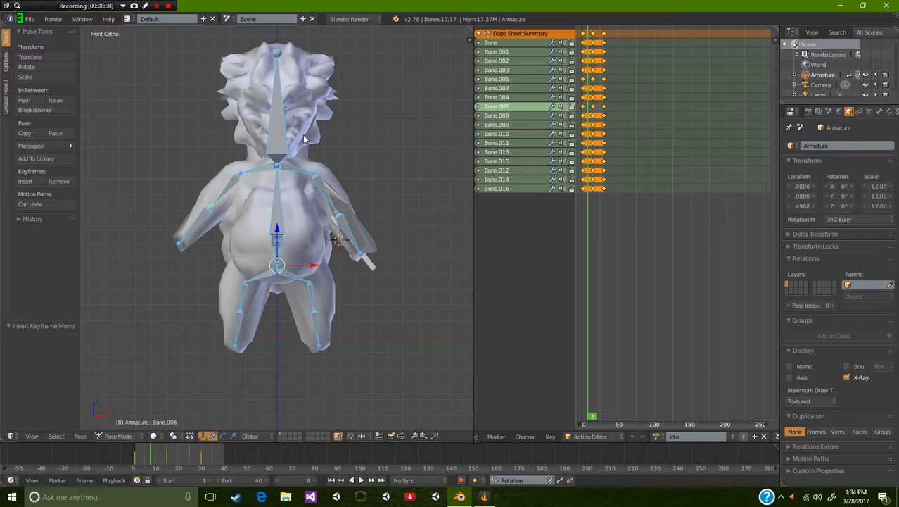
{"action": "right_click", "coordinate": [299, 168]}
{"action": "key", "text": "r"}
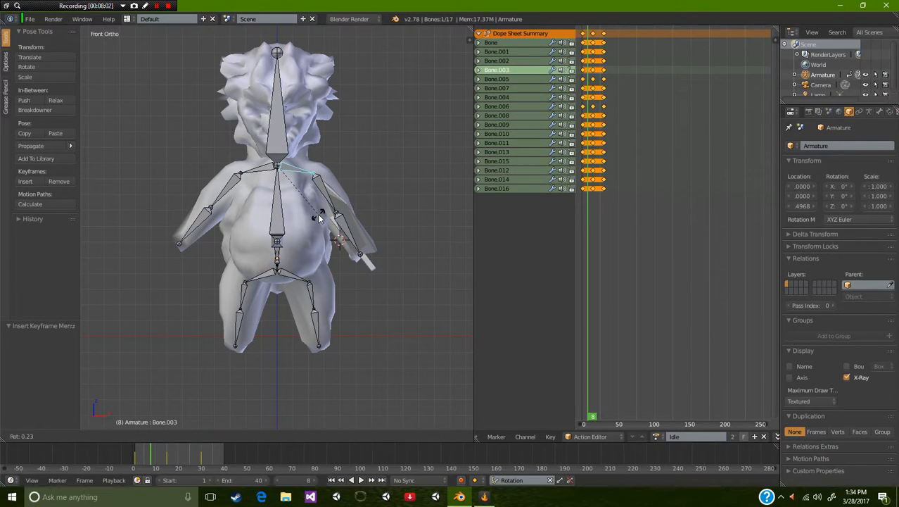
{"action": "left_click", "coordinate": [318, 216]}
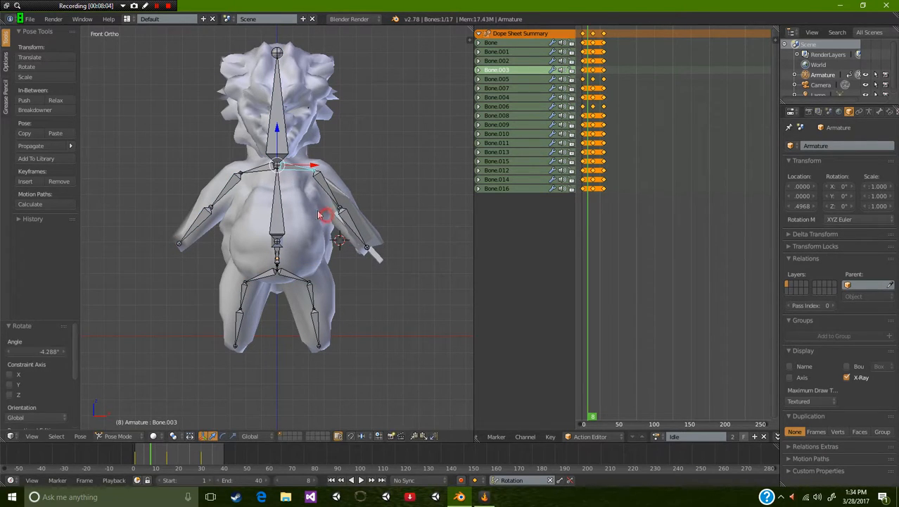
- Rotate the opposite shoulder bone up about 5°, and keyframe all bones at frame 8
{"action": "right_click", "coordinate": [251, 181]}
{"action": "key", "text": "r"}
{"action": "left_click", "coordinate": [251, 171]}
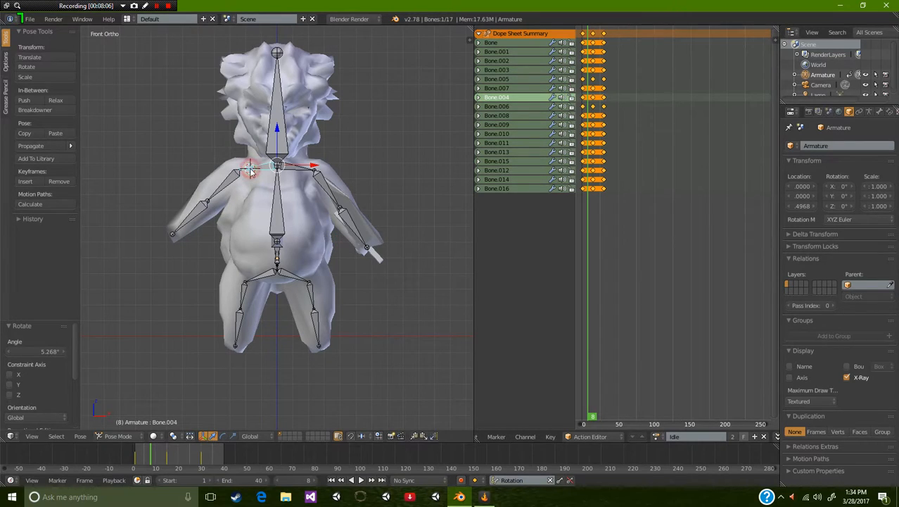
{"action": "key", "text": "a"}
{"action": "key", "text": "i"}
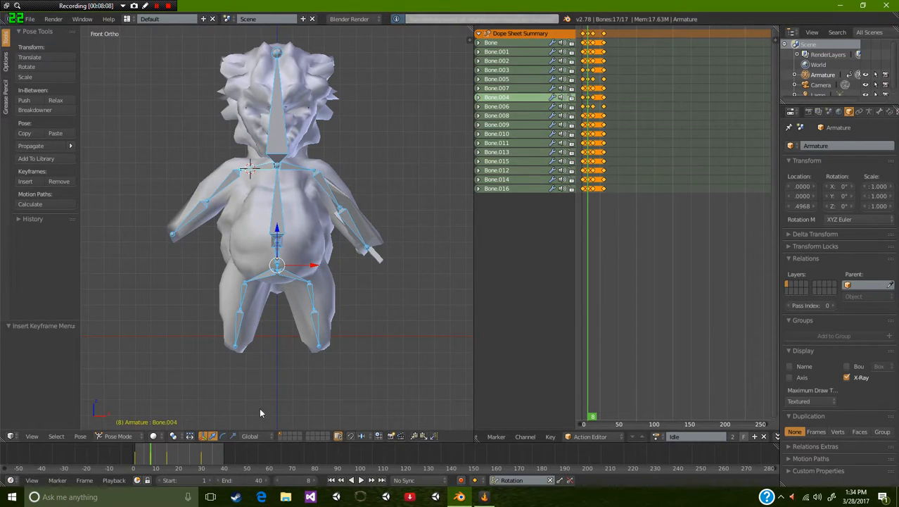
- Go to frame 23 and rotate the sword-side shoulder bone up about 6°
{"action": "left_click", "coordinate": [183, 456]}
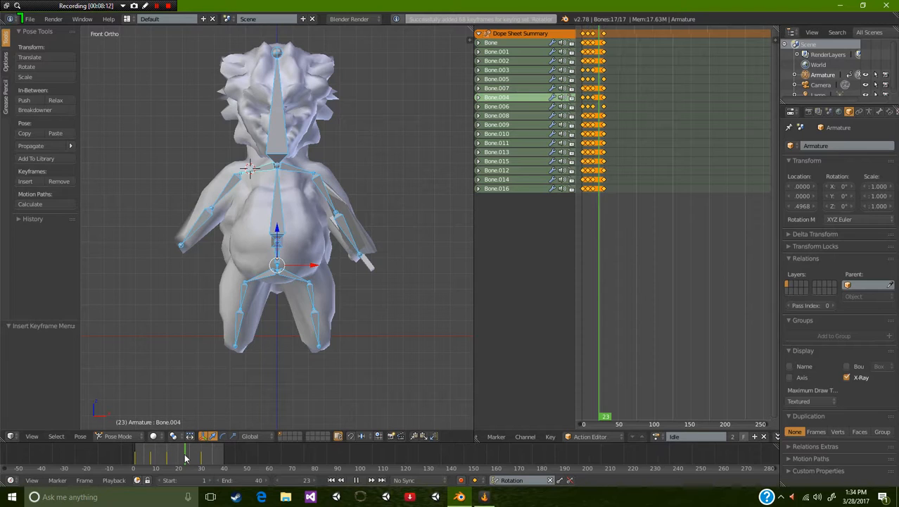
{"action": "key", "text": "alt+a"}
{"action": "right_click", "coordinate": [288, 171]}
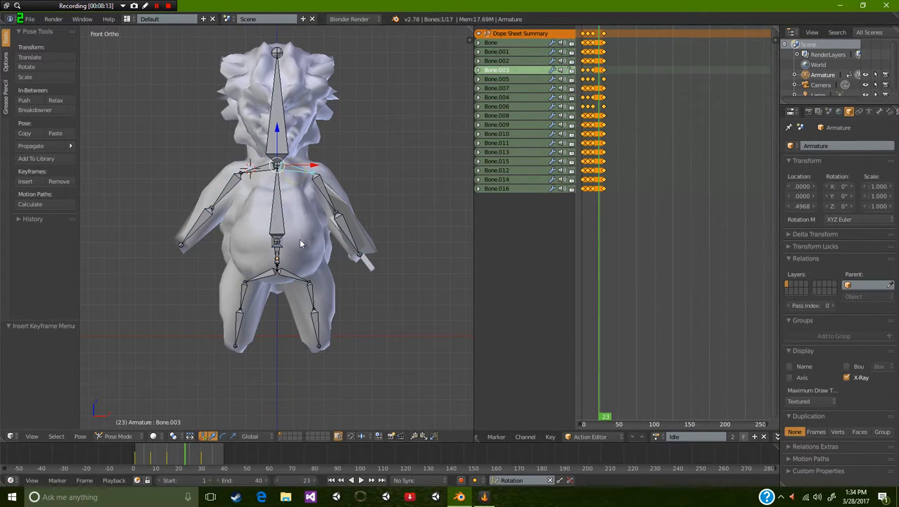
{"action": "key", "text": "r"}
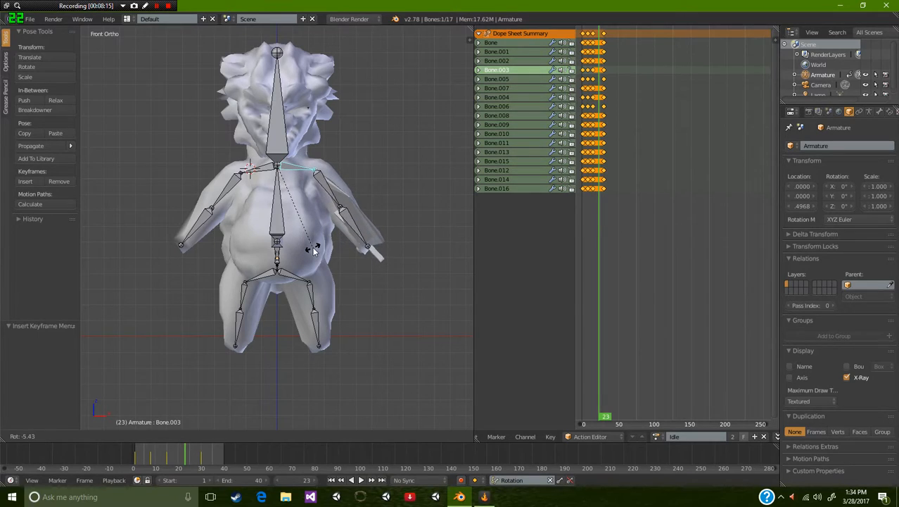
{"action": "left_click", "coordinate": [313, 247]}
- Raise the opposite shoulder bone to match the sword-side one, and keyframe all bones at frame 23
{"action": "right_click", "coordinate": [262, 172]}
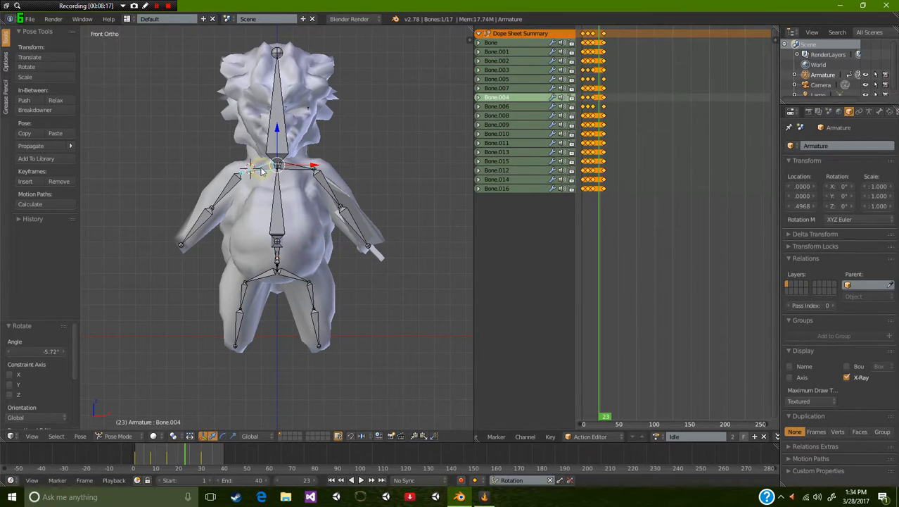
{"action": "key", "text": "r"}
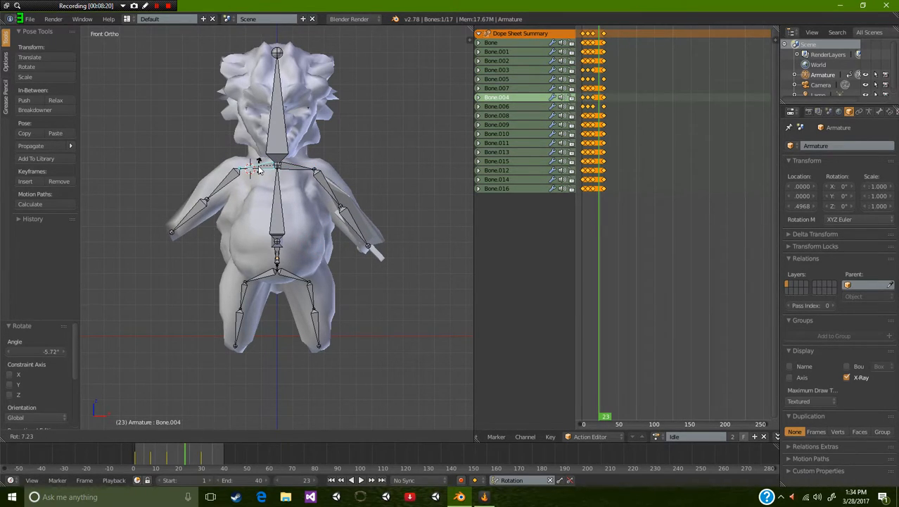
{"action": "left_click", "coordinate": [259, 169]}
{"action": "key", "text": "a"}
{"action": "key", "text": "i"}
{"action": "left_click", "coordinate": [245, 341]}
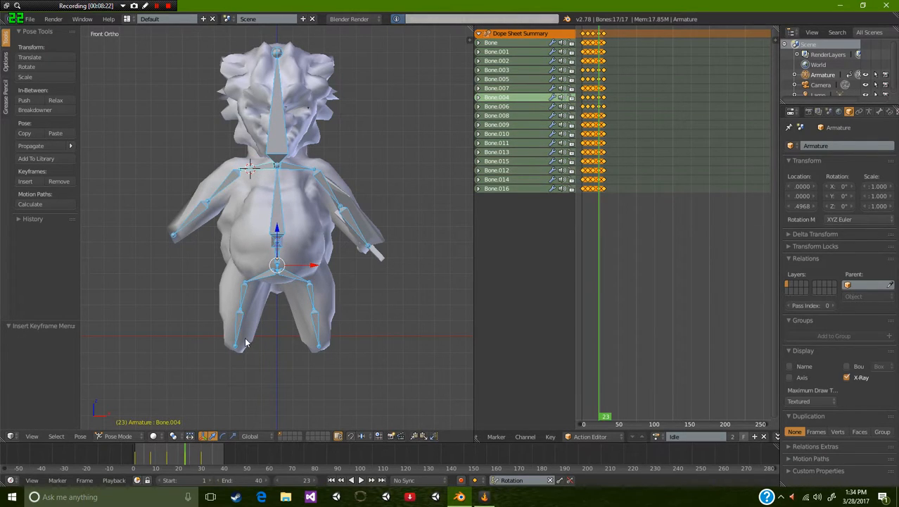
- Set the animation's end frame to 30 and play back the Idle loop, viewing it from several angles
{"action": "left_click", "coordinate": [252, 481]}
{"action": "type", "text": "30"}
{"action": "key", "text": "Return"}
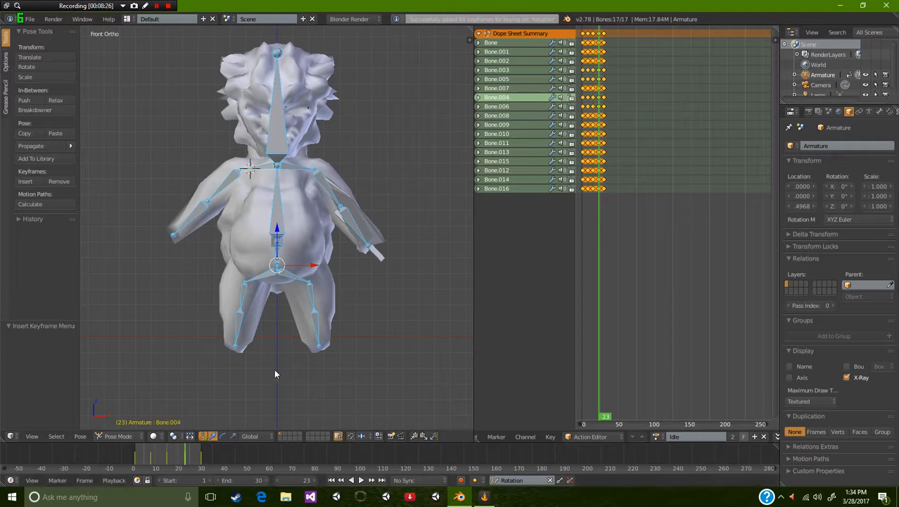
{"action": "key", "text": "alt+a"}
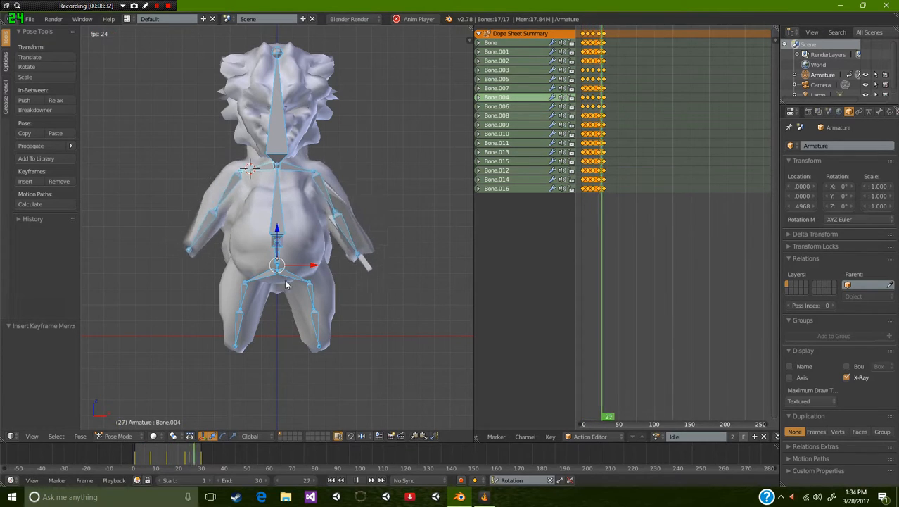
{"action": "middle_click_drag", "start_coordinate": [286, 244], "coordinate": [254, 260]}
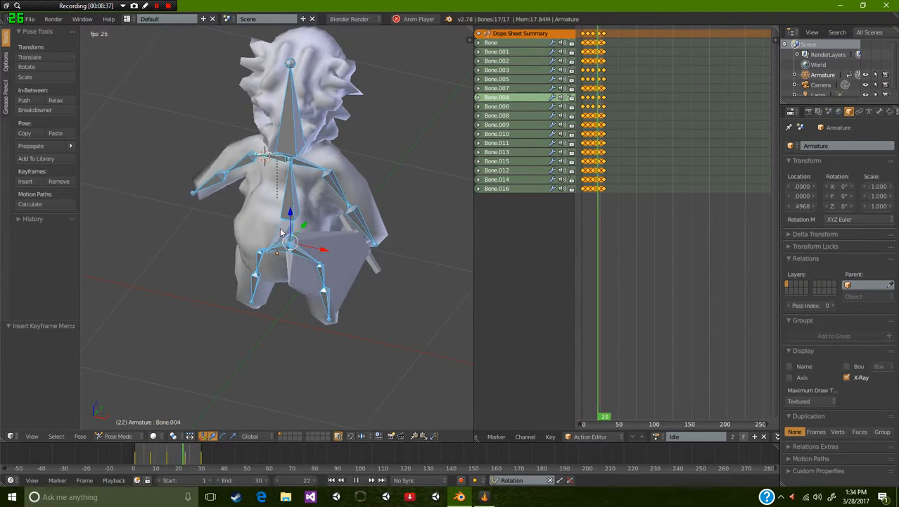
{"action": "key", "text": "alt+a"}
{"action": "key", "text": "alt+a"}
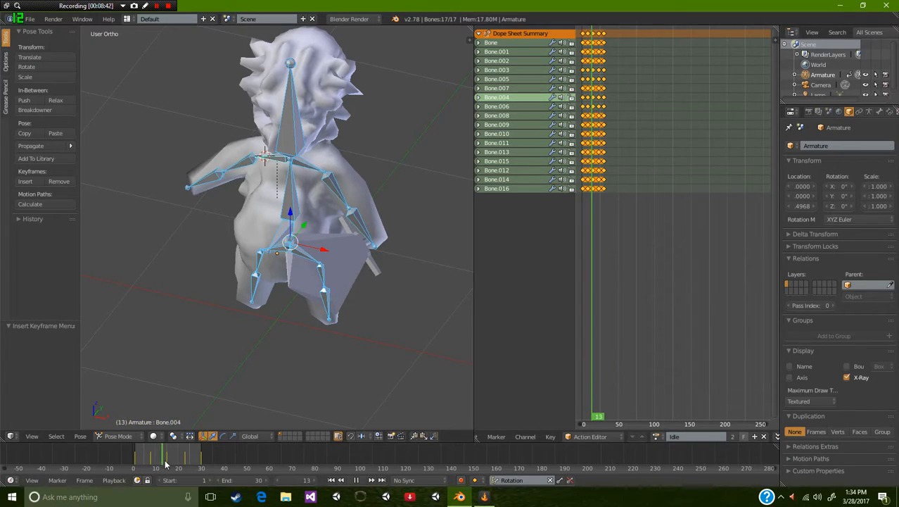
- At frame 15, rotate the belly bone about 12° downward in the right side view
{"action": "left_click_drag", "start_coordinate": [168, 462], "coordinate": [168, 462]}
{"action": "right_click", "coordinate": [278, 234]}
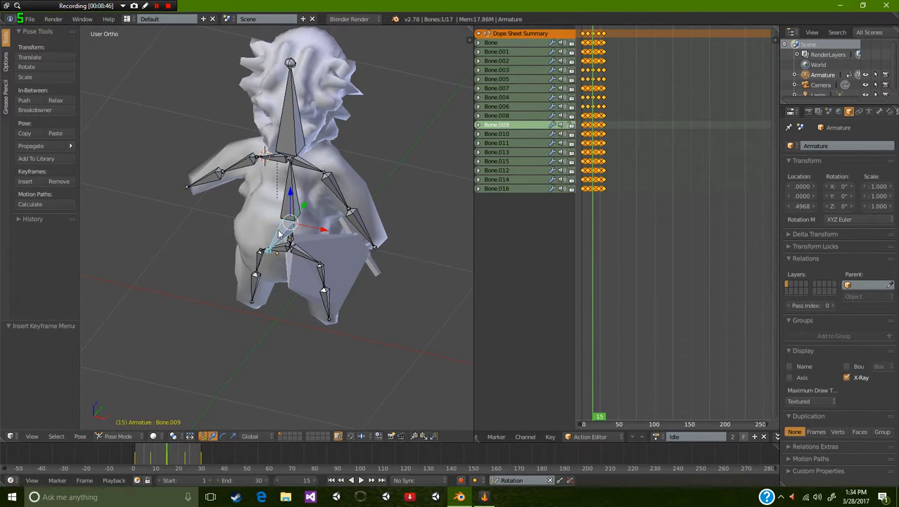
{"action": "key", "text": "KP_1"}
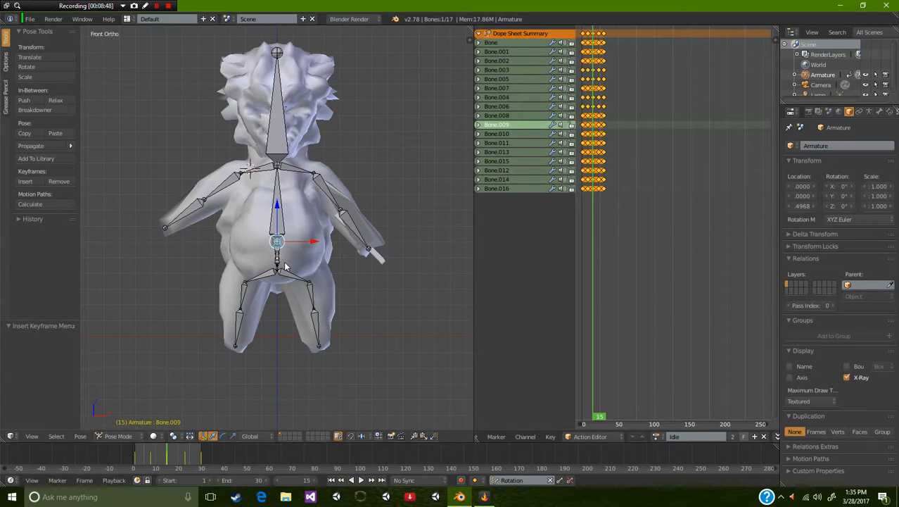
{"action": "key", "text": "KP_3"}
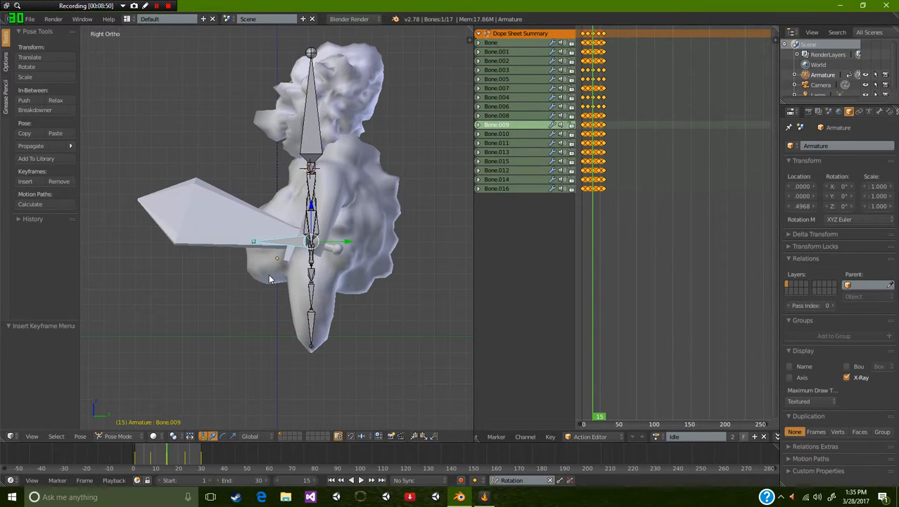
{"action": "key", "text": "r"}
{"action": "left_click", "coordinate": [273, 292]}
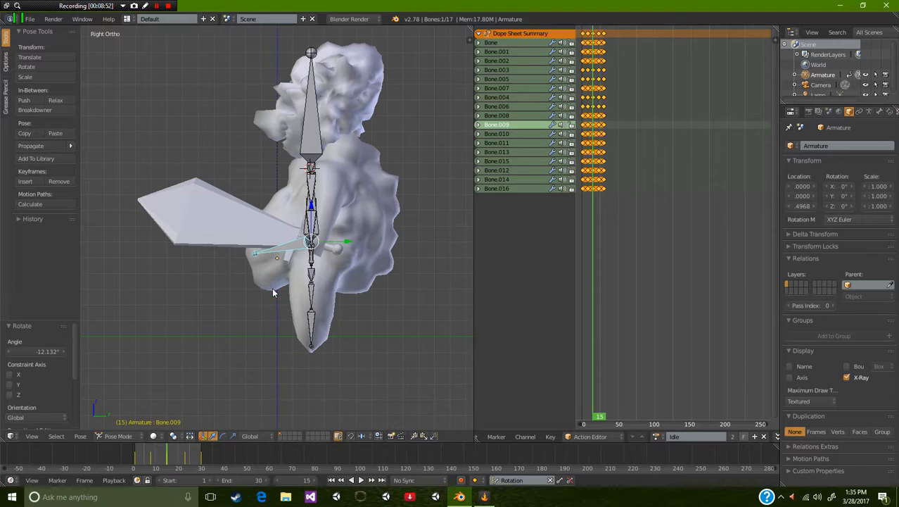
- Keyframe the belly bone's rotation at frame 15, preview the Idle loop briefly, and return to frame 8
{"action": "key", "text": "i"}
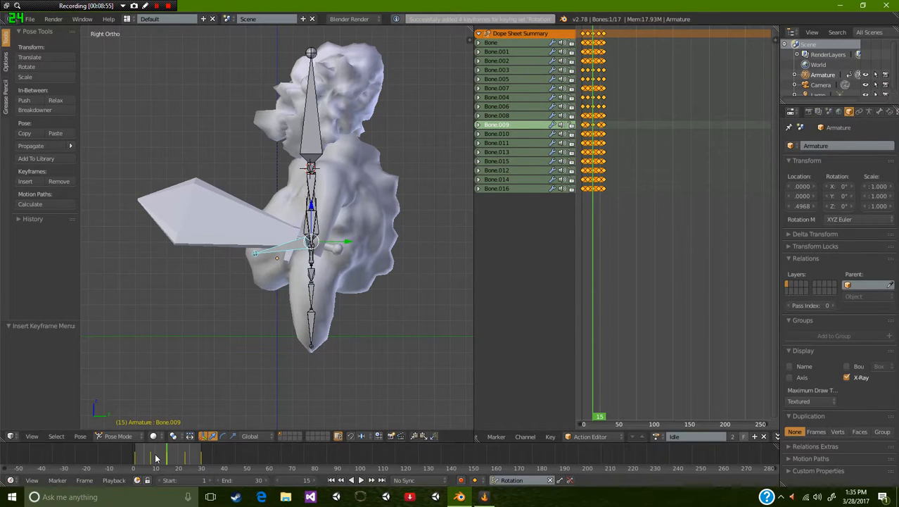
{"action": "left_click_drag", "start_coordinate": [161, 458], "coordinate": [152, 460]}
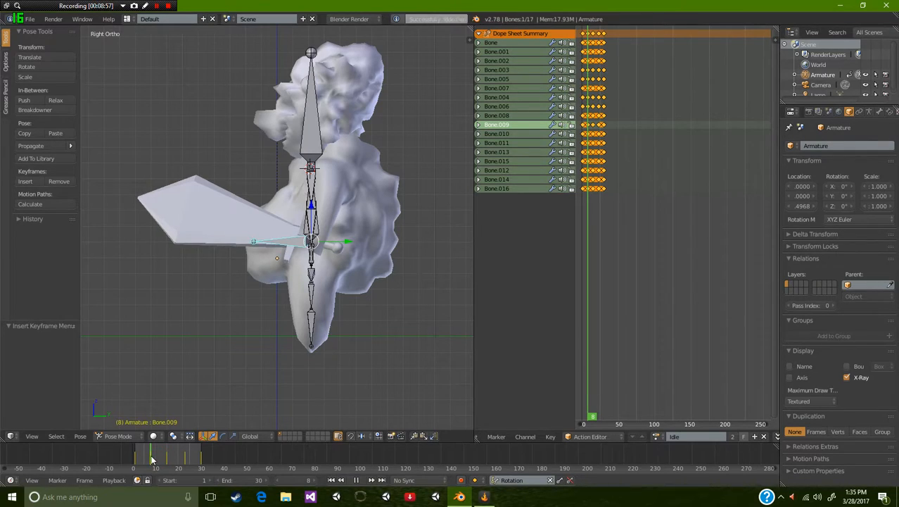
{"action": "key", "text": "a"}
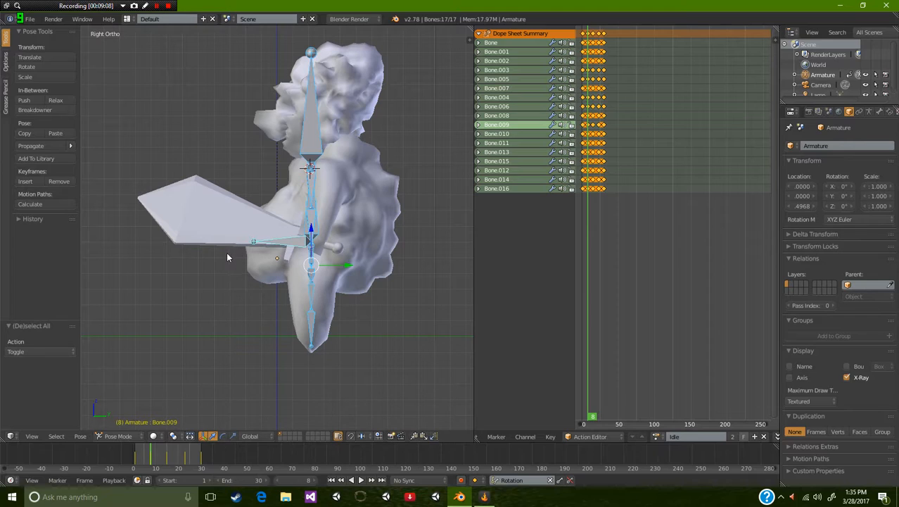
{"action": "key", "text": "alt+a"}
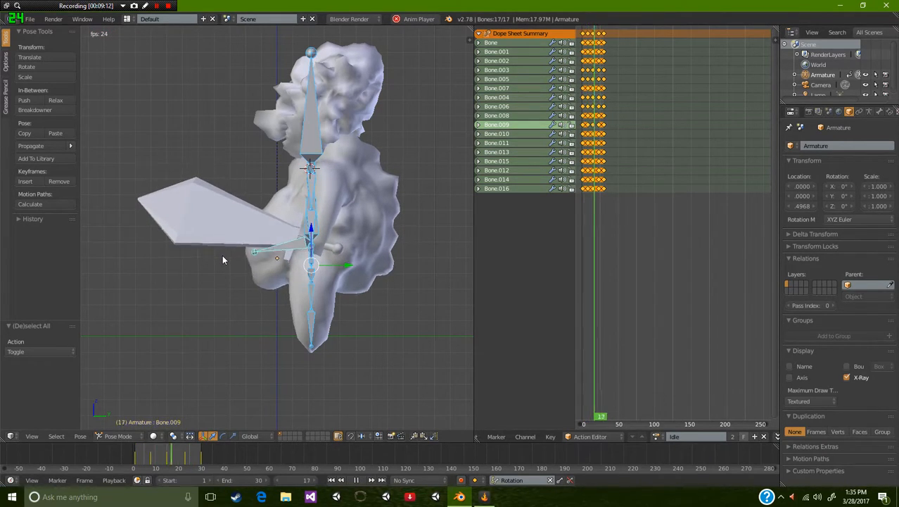
{"action": "key", "text": "alt+a"}
{"action": "left_click_drag", "start_coordinate": [161, 462], "coordinate": [151, 459]}
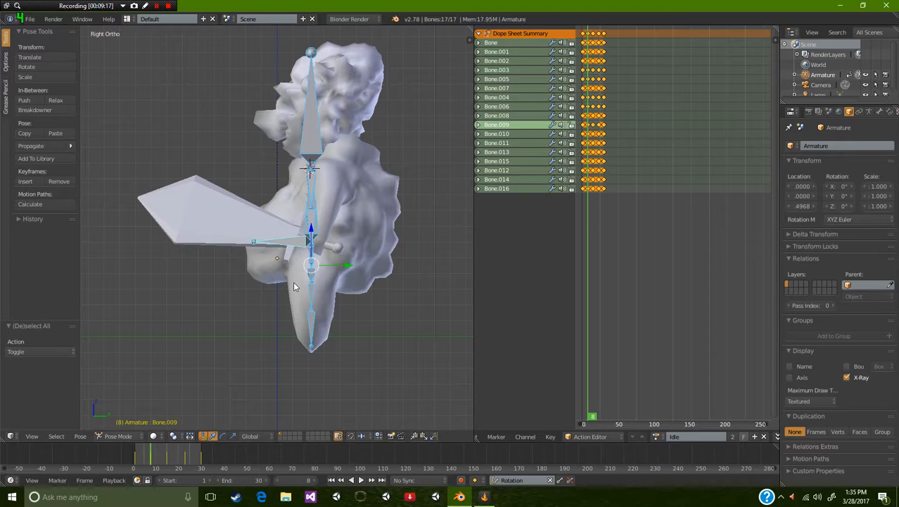
{"action": "key", "text": "r"}
{"action": "key", "text": "r"}
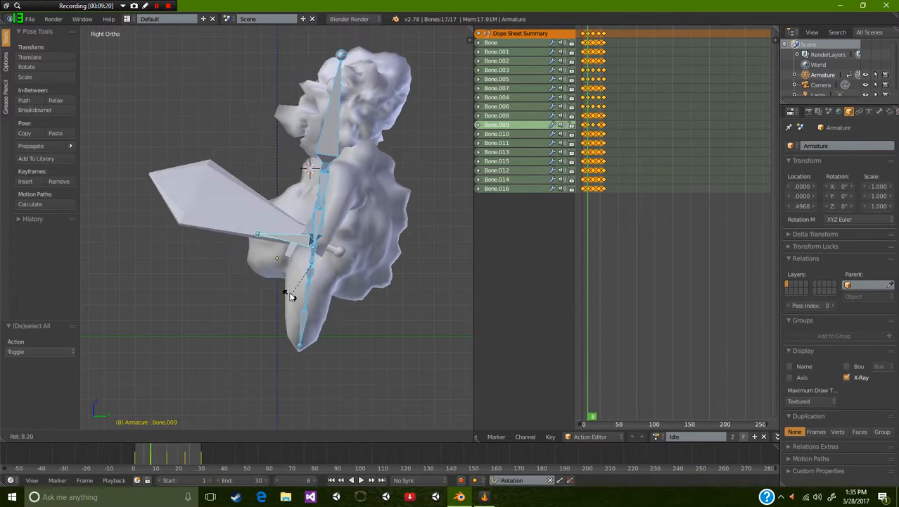
{"action": "right_click", "coordinate": [292, 296]}
- Rotate only the belly bone slightly upward at frame 8 and keyframe its rotation
{"action": "right_click", "coordinate": [290, 247]}
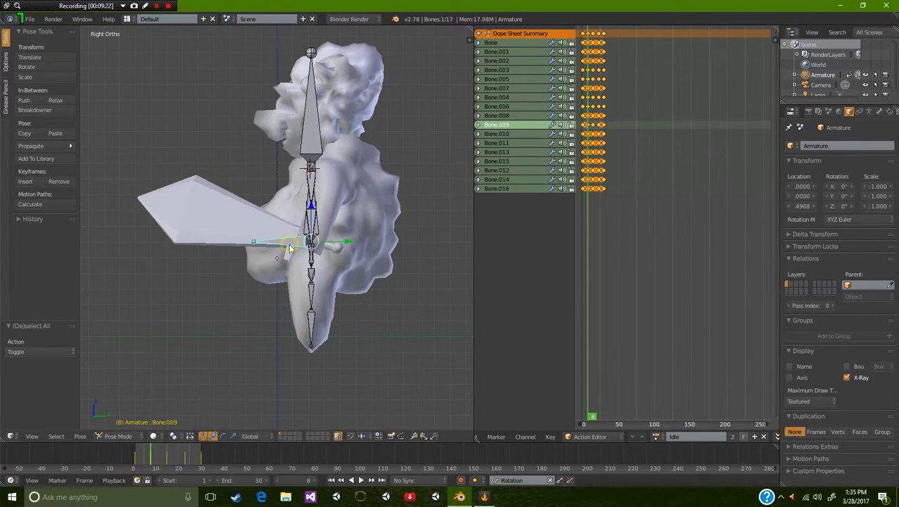
{"action": "key", "text": "r"}
{"action": "left_click", "coordinate": [280, 307]}
{"action": "key", "text": "i"}
- Go to frame 23, rotate the belly bone about 9° upward, and keyframe its rotation
{"action": "key", "text": "alt+a"}
{"action": "key", "text": "alt+a"}
{"action": "key", "text": "r"}
{"action": "left_click", "coordinate": [249, 319]}
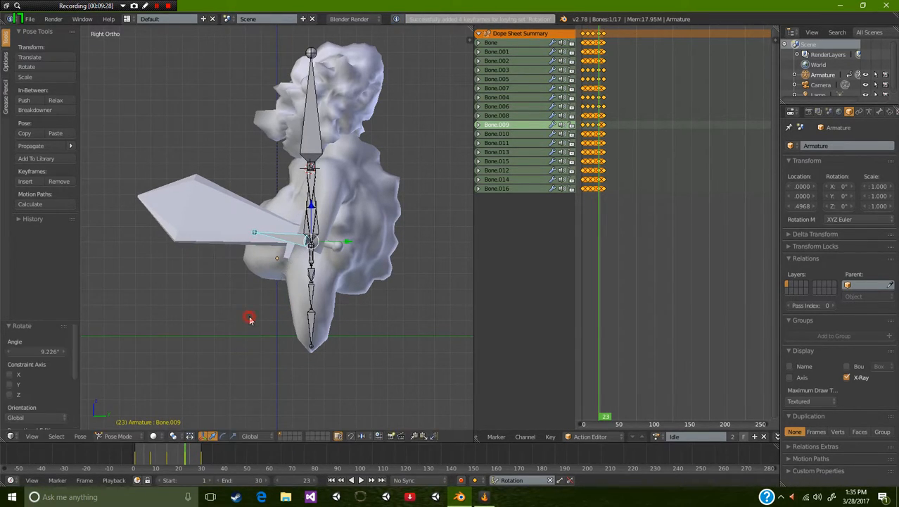
{"action": "key", "text": "i"}
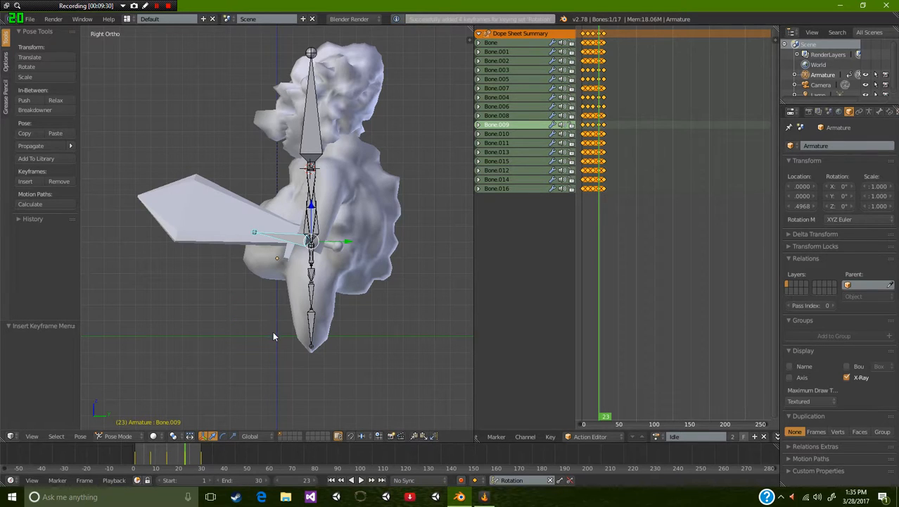
- Play back the Idle loop from front angles with the armature's X-Ray display off, and turn X-Ray back on after viewing
{"action": "middle_click_drag", "start_coordinate": [271, 335], "coordinate": [443, 338]}
{"action": "key", "text": "alt+a"}
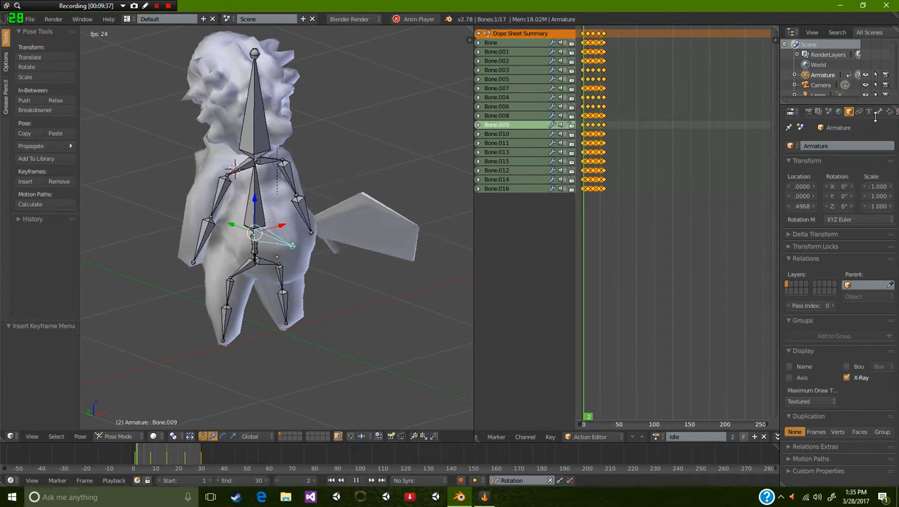
{"action": "left_click", "coordinate": [860, 379]}
{"action": "left_click", "coordinate": [860, 379]}
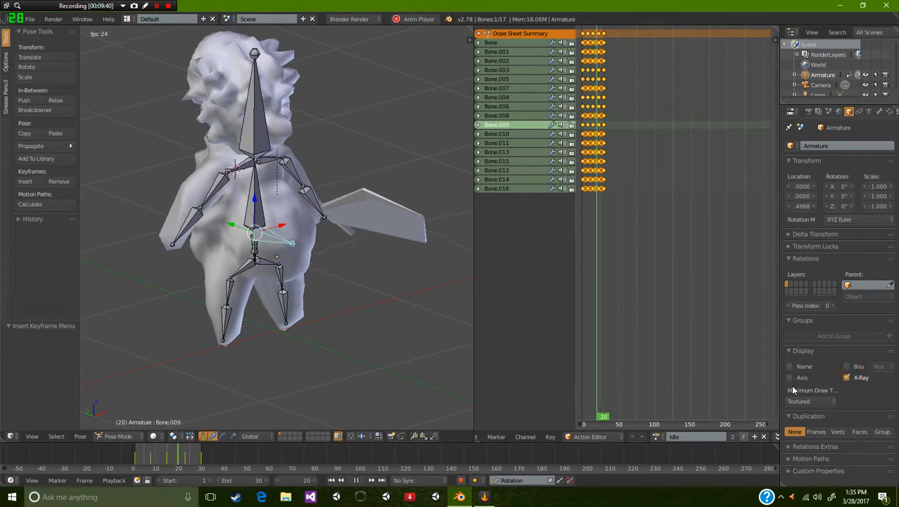
{"action": "left_click", "coordinate": [860, 379]}
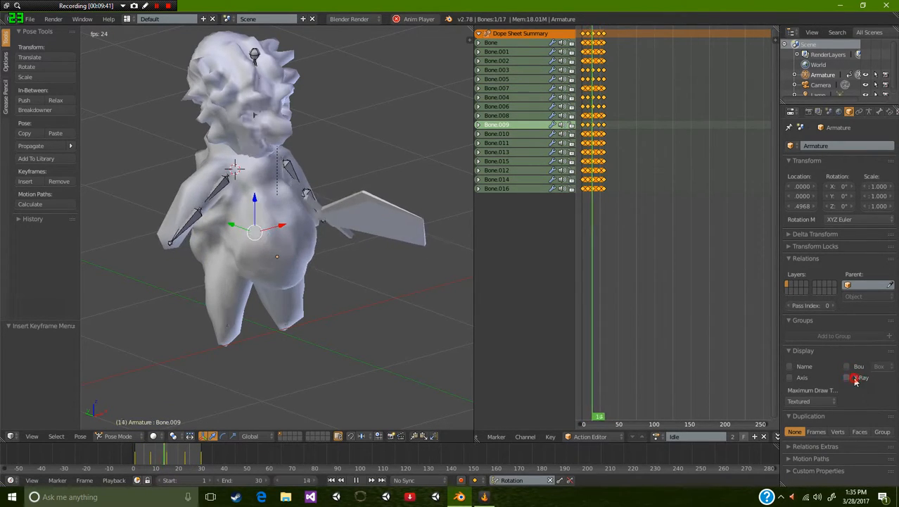
{"action": "left_click", "coordinate": [871, 112]}
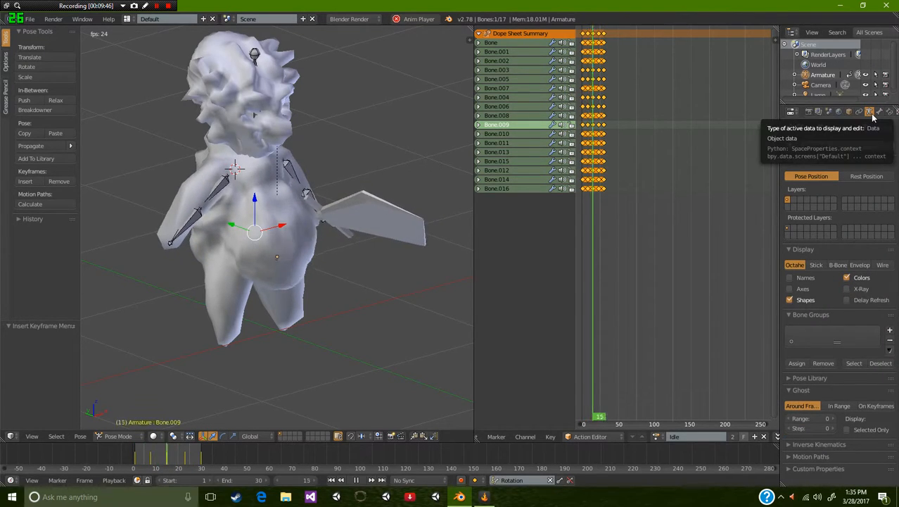
{"action": "middle_click_drag", "start_coordinate": [375, 335], "coordinate": [356, 332]}
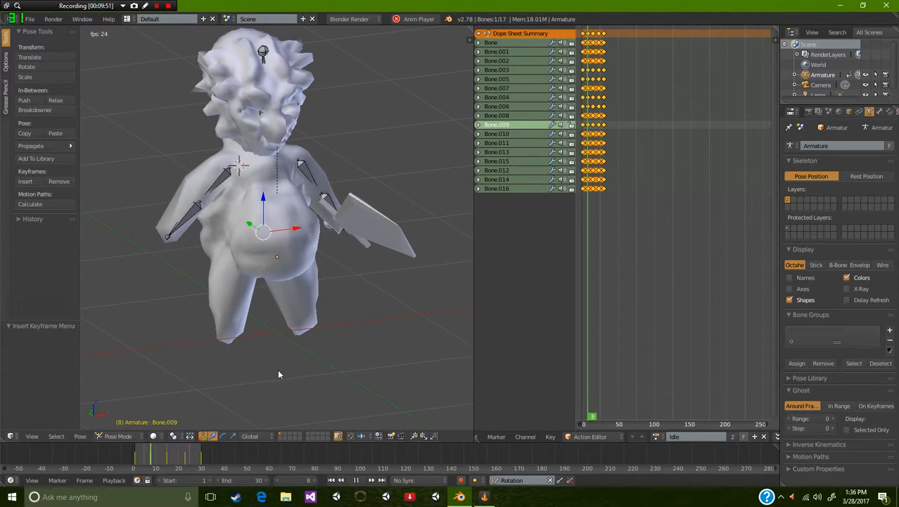
{"action": "left_click", "coordinate": [847, 288]}
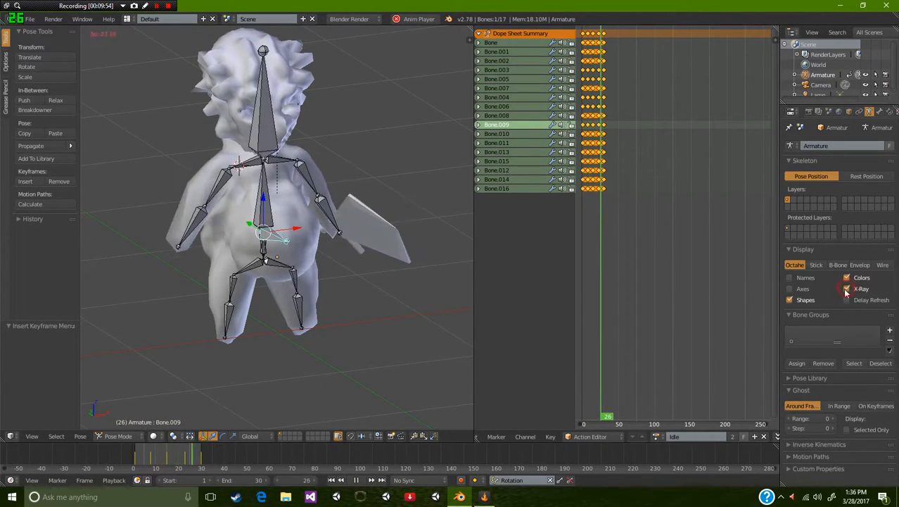
- At frame 8, rotate the head bone slightly in the right side view and keyframe its rotation
{"action": "right_click", "coordinate": [264, 106]}
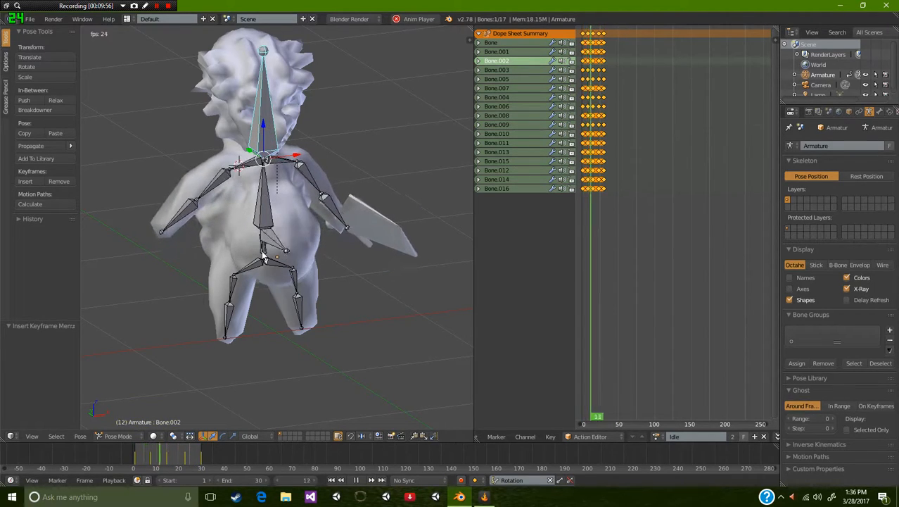
{"action": "key", "text": "alt+a"}
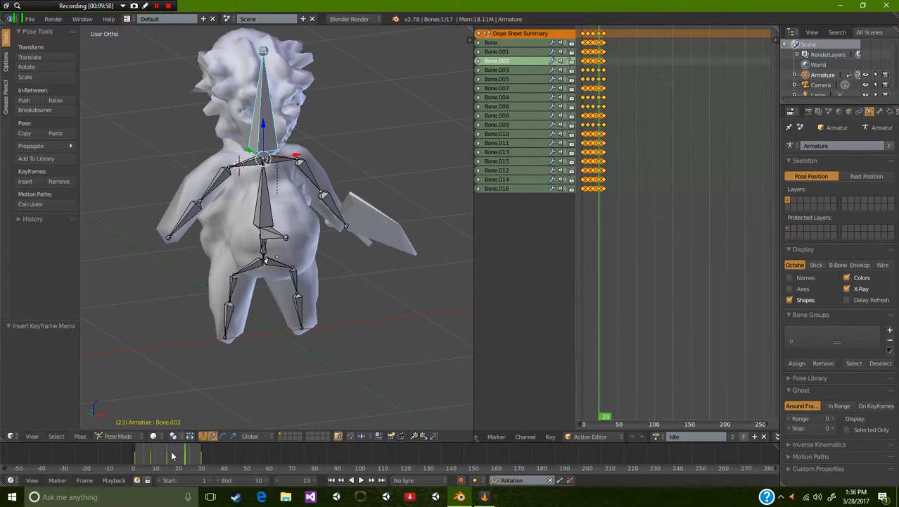
{"action": "key", "text": "alt+a"}
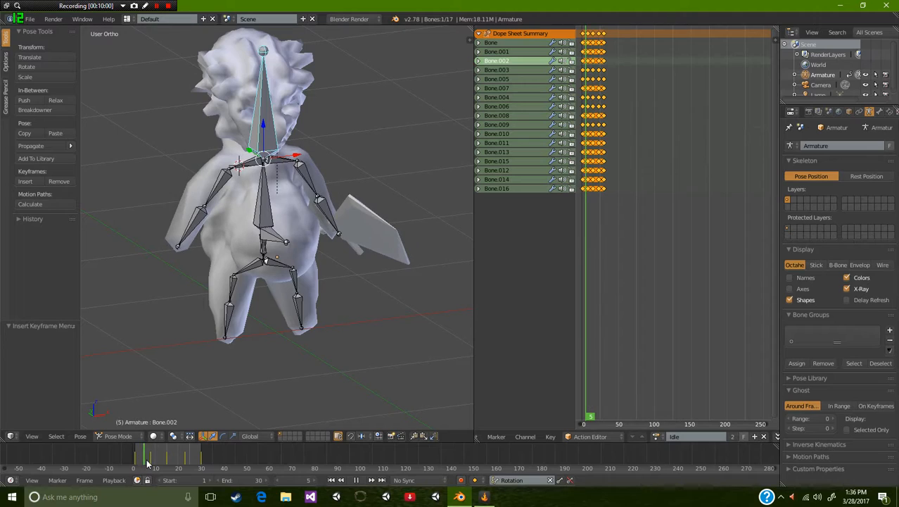
{"action": "key", "text": "alt+a"}
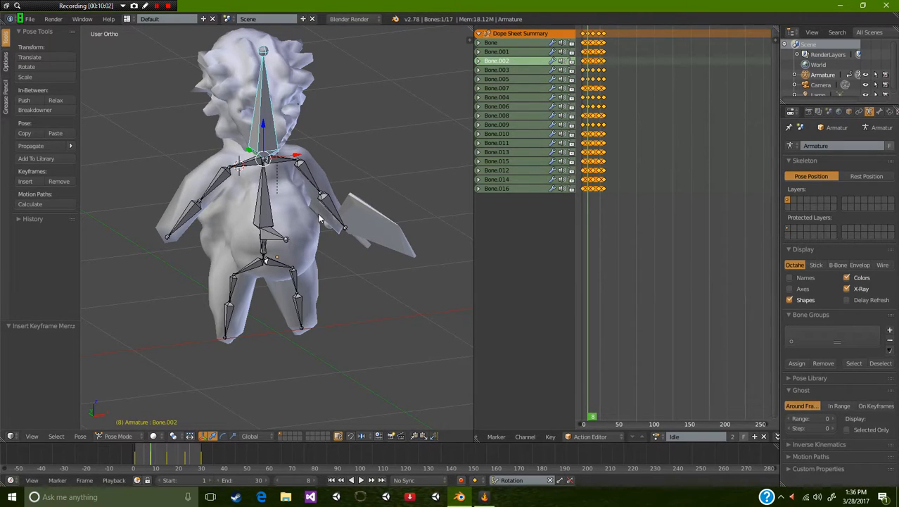
{"action": "key", "text": "KP_3"}
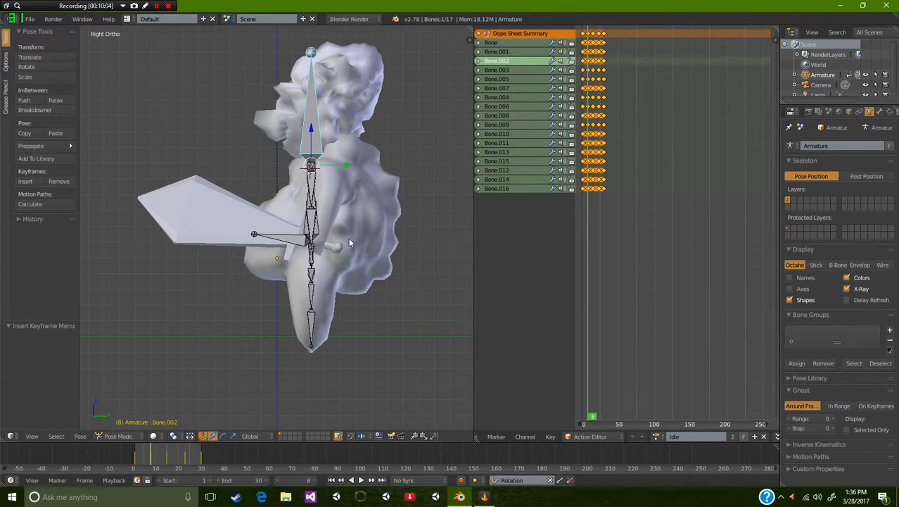
{"action": "key", "text": "r"}
{"action": "left_click", "coordinate": [349, 253]}
{"action": "key", "text": "i"}
- At frame 23, tilt the head bone slightly backward and keyframe its rotation
{"action": "key", "text": "alt+a"}
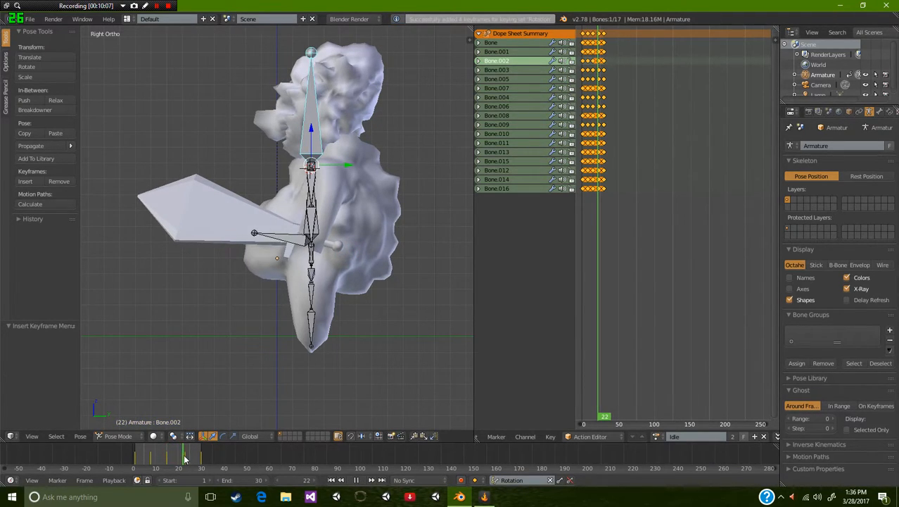
{"action": "key", "text": "alt+a"}
{"action": "key", "text": "r"}
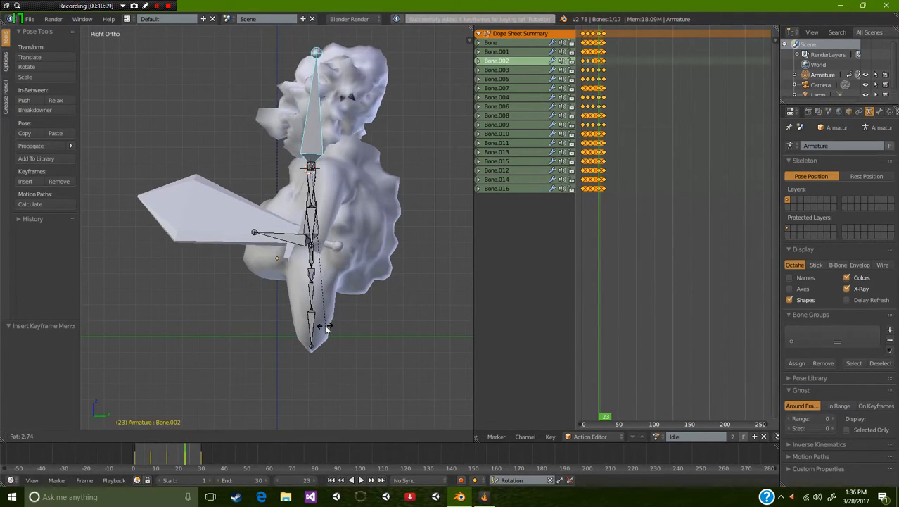
{"action": "left_click", "coordinate": [324, 325]}
{"action": "key", "text": "i"}
- Return to frame 15, rotate the head bone slightly, and keyframe its rotation
{"action": "key", "text": "Down"}
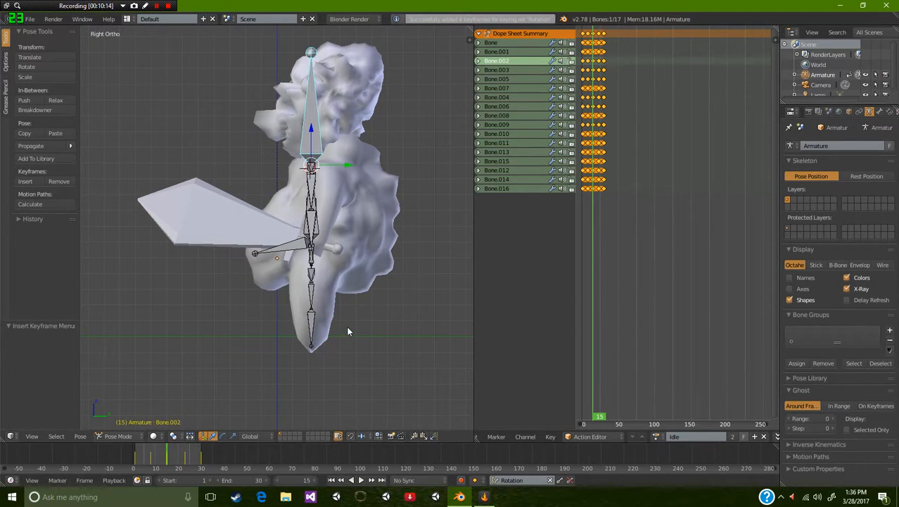
{"action": "key", "text": "r"}
{"action": "left_click", "coordinate": [366, 335]}
{"action": "key", "text": "i"}
- Play back the Idle loop and orbit around the clown with the armature's X-Ray display turned off
{"action": "key", "text": "alt+a"}
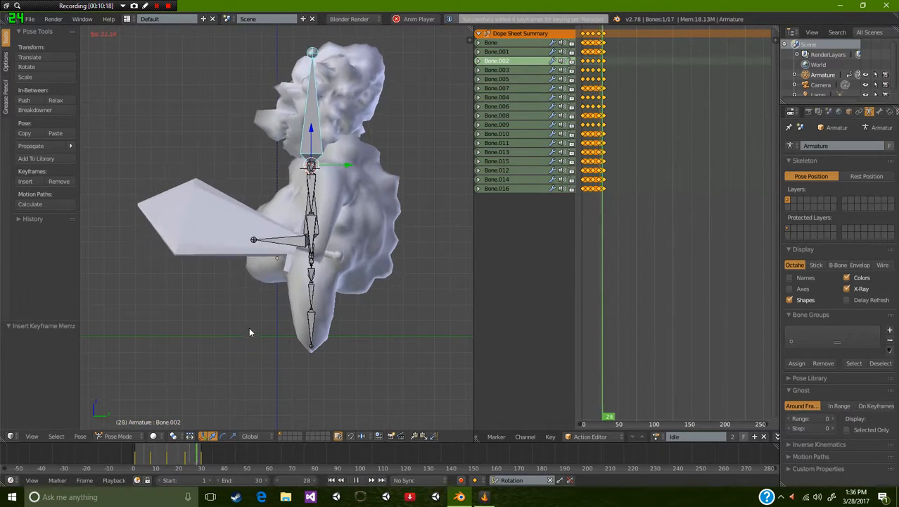
{"action": "key", "text": "KP_1"}
{"action": "middle_click_drag", "start_coordinate": [353, 332], "coordinate": [398, 345]}
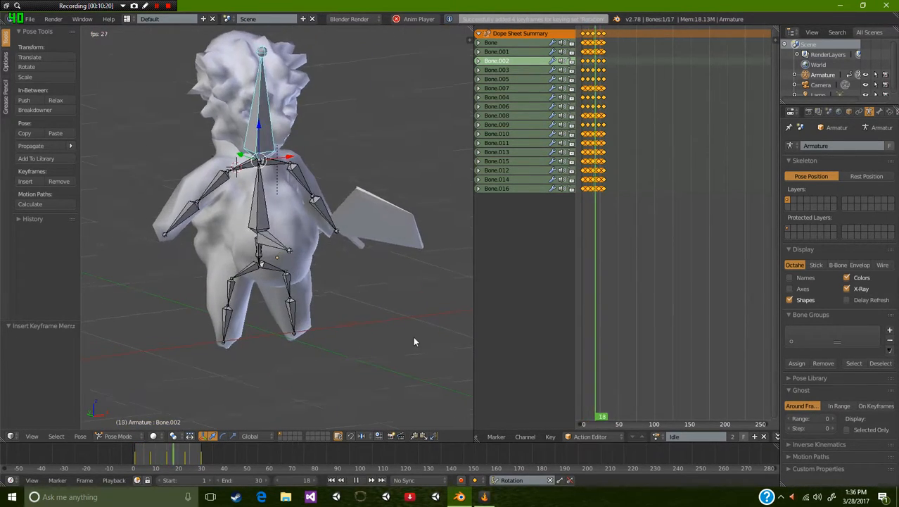
{"action": "left_click", "coordinate": [849, 288]}
{"action": "middle_click_drag", "start_coordinate": [319, 335], "coordinate": [437, 336]}
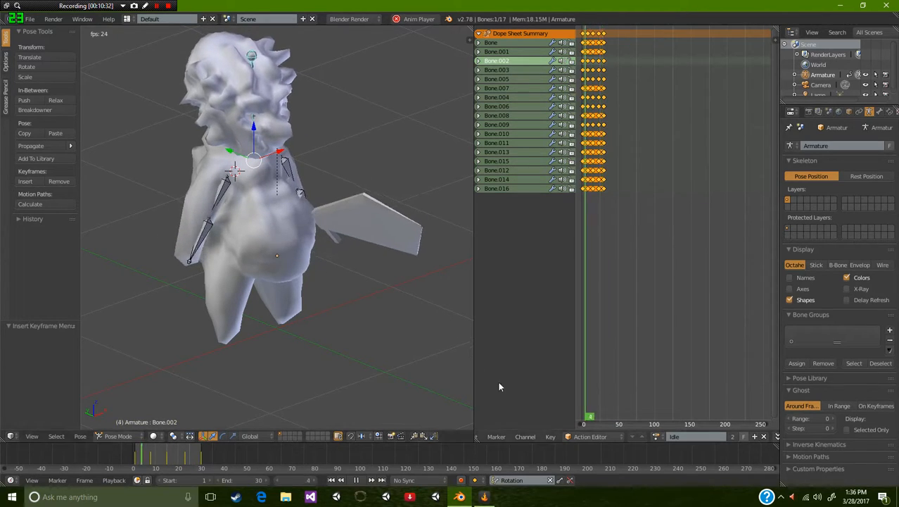
- Switch the armature to the Is Dead action, stop playback, and set the current frame to 1
{"action": "left_click", "coordinate": [656, 436]}
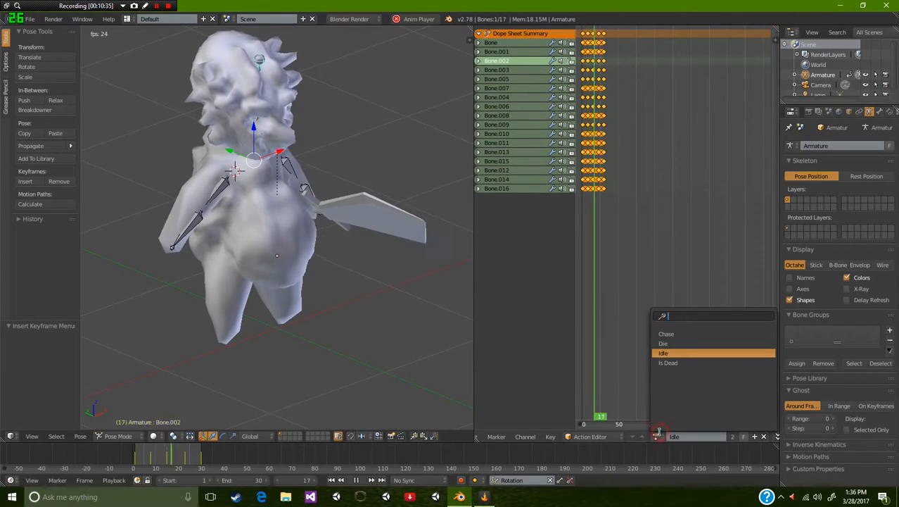
{"action": "left_click", "coordinate": [669, 363]}
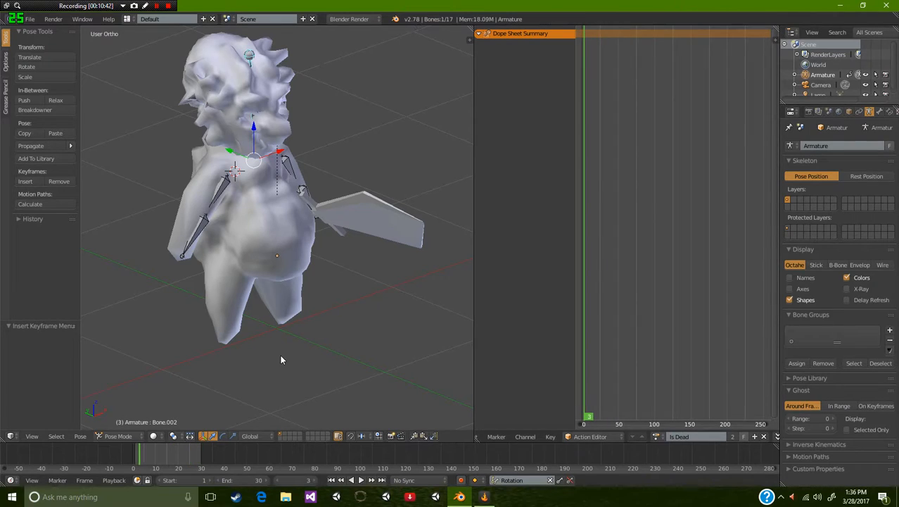
{"action": "key", "text": "alt+a"}
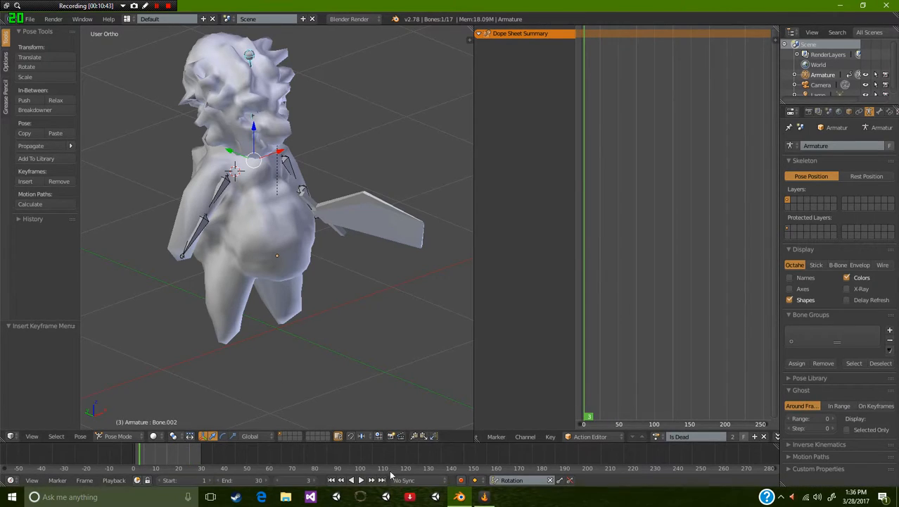
{"action": "left_click", "coordinate": [279, 480]}
{"action": "left_click", "coordinate": [279, 481]}
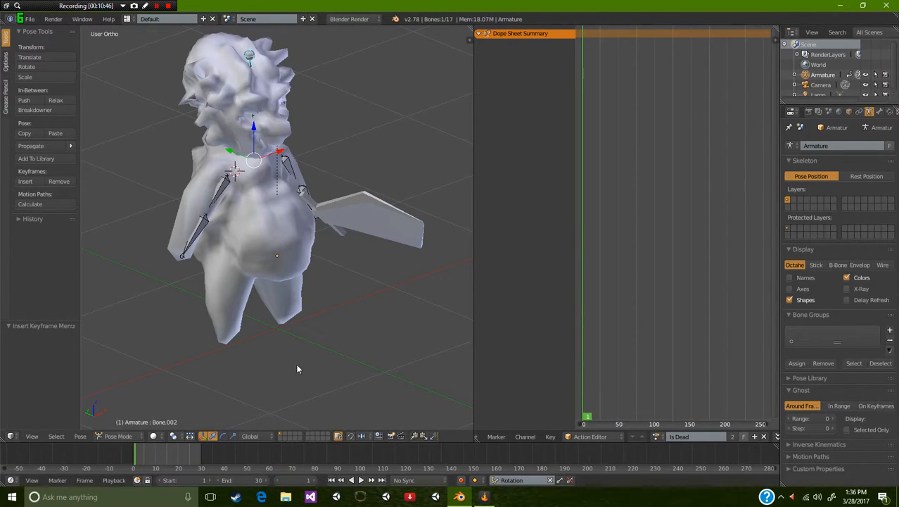
- Turn the armature's X-Ray display back on and view the clown from the right side
{"action": "scroll", "coordinate": [285, 292], "scroll_direction": "down", "scroll_amount": 1}
{"action": "scroll", "coordinate": [284, 292], "scroll_direction": "up", "scroll_amount": 4}
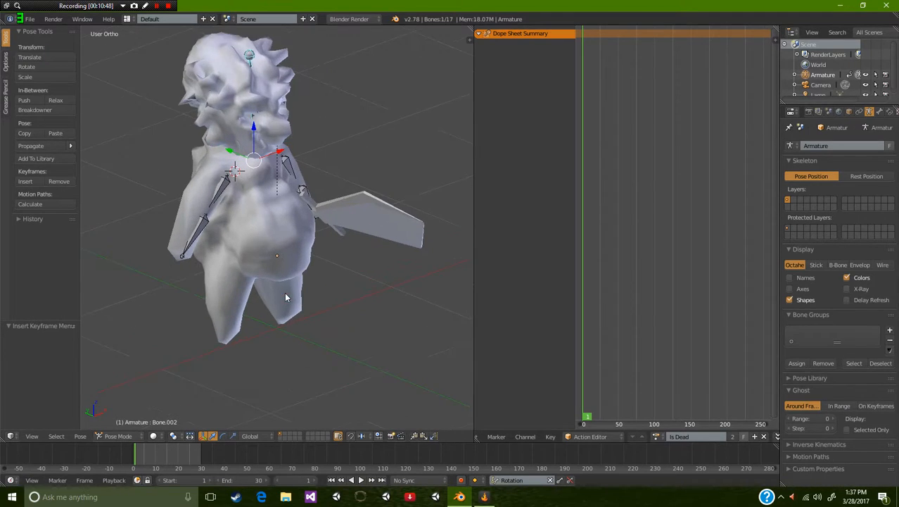
{"action": "left_click", "coordinate": [847, 288]}
{"action": "key", "text": "KP_1"}
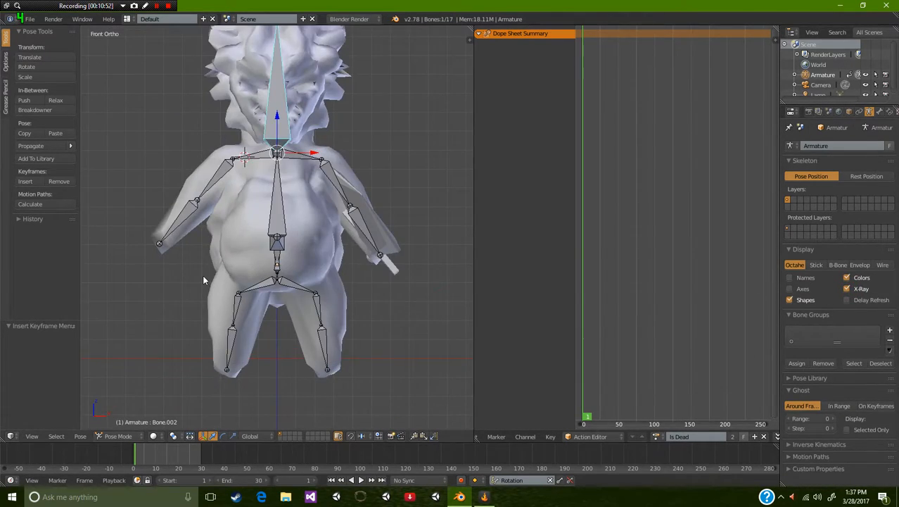
{"action": "key", "text": "KP_3"}
{"action": "scroll", "coordinate": [204, 280], "scroll_direction": "down", "scroll_amount": 2}
{"action": "scroll", "coordinate": [266, 296], "scroll_direction": "up", "scroll_amount": 2}
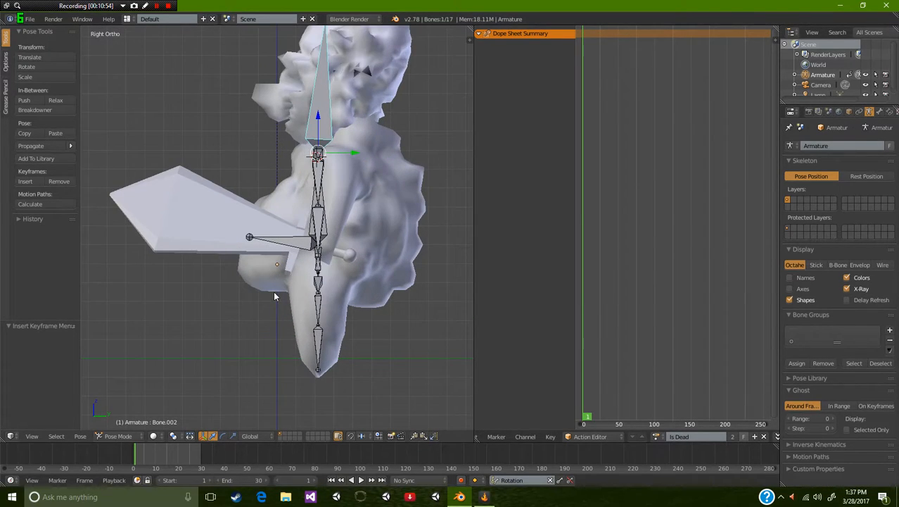
{"action": "key", "text": "a"}
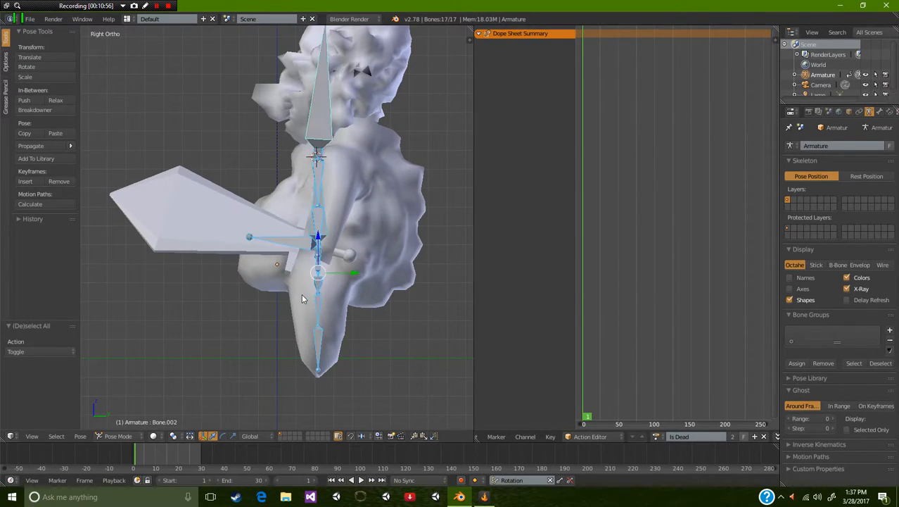
{"action": "key", "text": "r"}
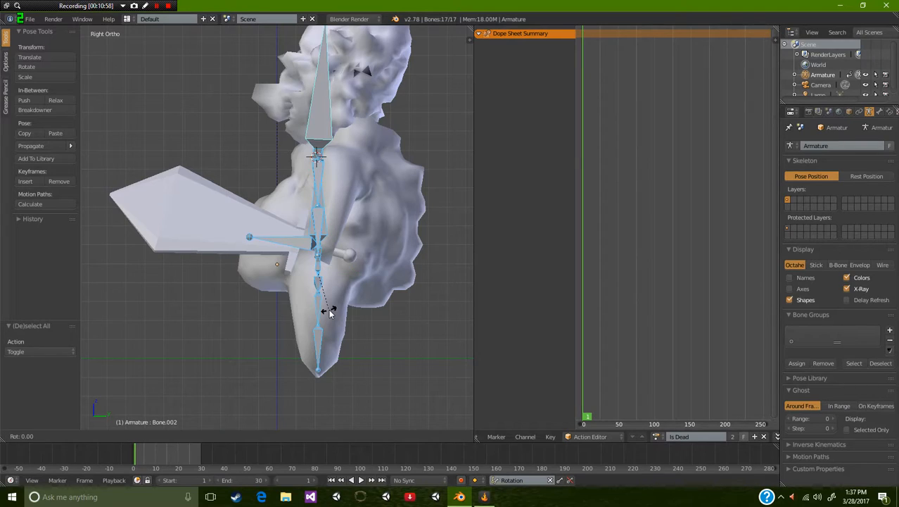
{"action": "type", "text": "90"}
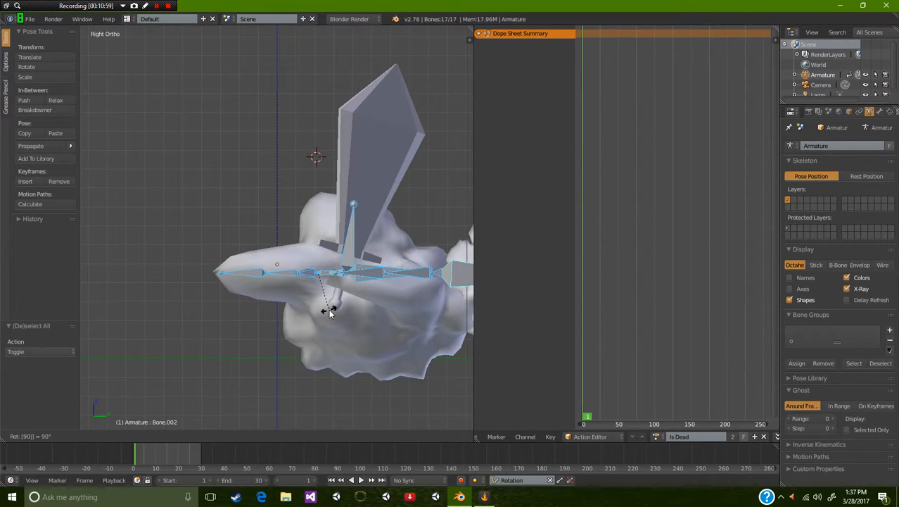
{"action": "key", "text": "Return"}
{"action": "scroll", "coordinate": [339, 278], "scroll_direction": "down", "scroll_amount": 2}
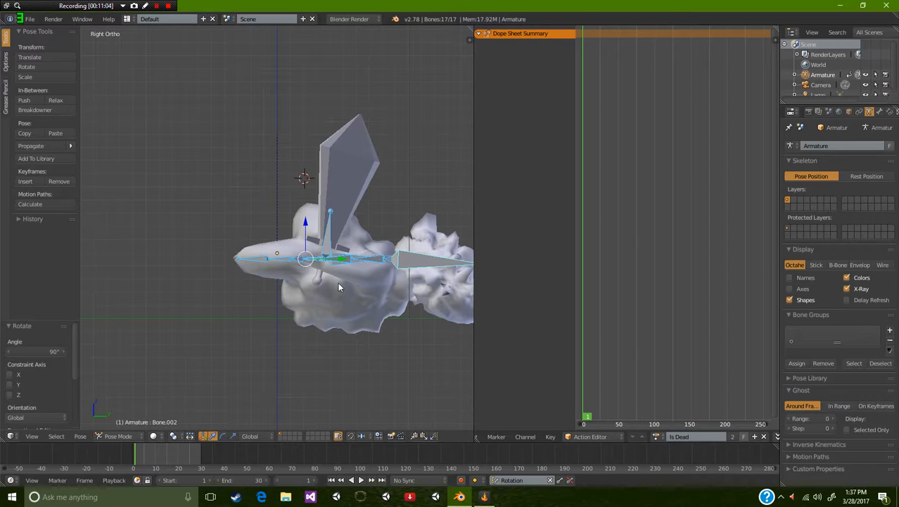
{"action": "key", "text": "ctrl+z"}
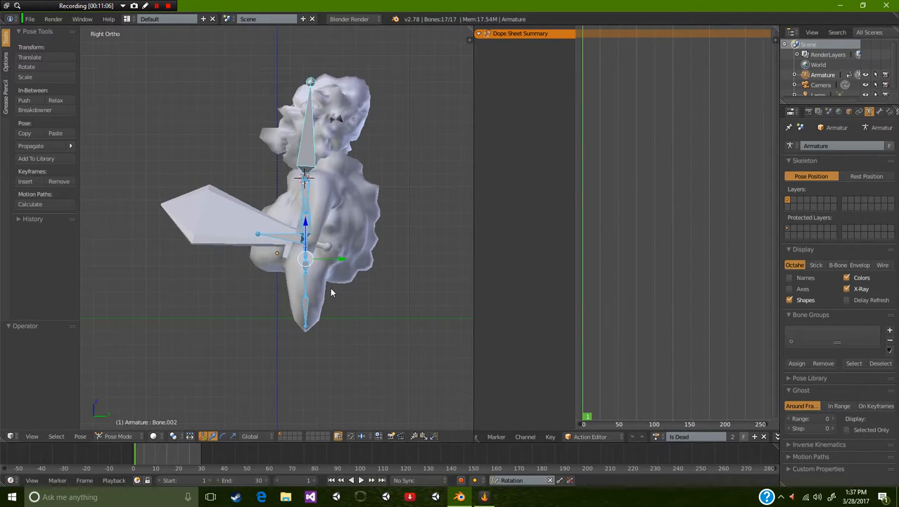
- Clear the pose rotation of all bones and rotate them -90° about the global X axis so the clown lies flat
{"action": "key", "text": "alt+r"}
{"action": "type", "text": "r"}
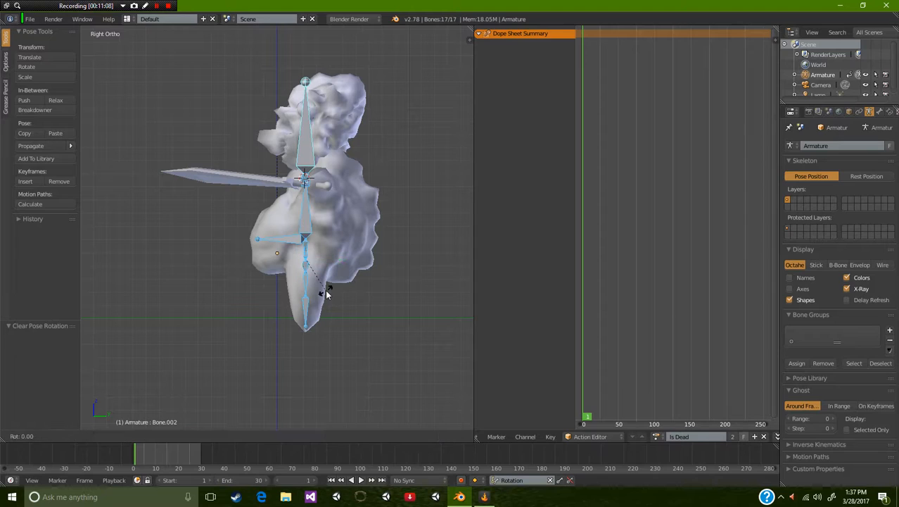
{"action": "type", "text": "x"}
{"action": "type", "text": "90"}
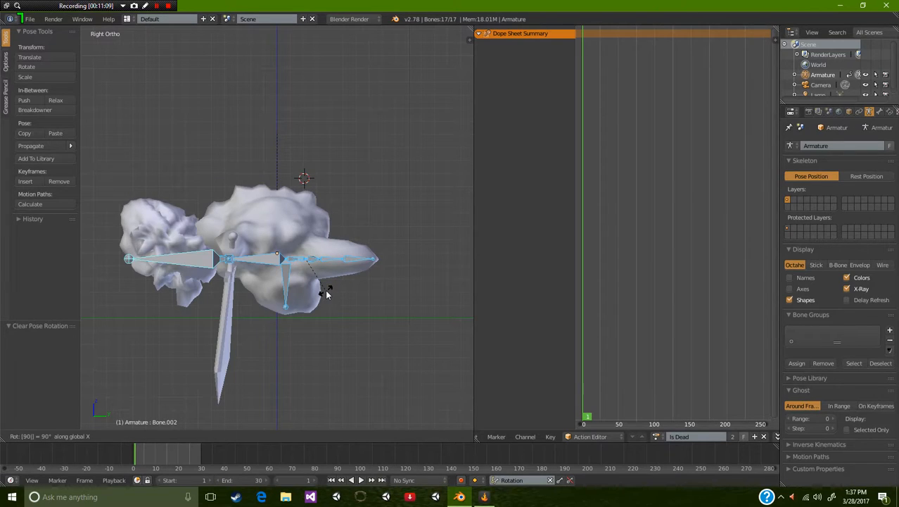
{"action": "key", "text": "minus"}
{"action": "key", "text": "Return"}
- Keyframe the rotation of all bones at frame 1 of the Is Dead action
{"action": "middle_click_drag", "start_coordinate": [280, 342], "coordinate": [392, 327]}
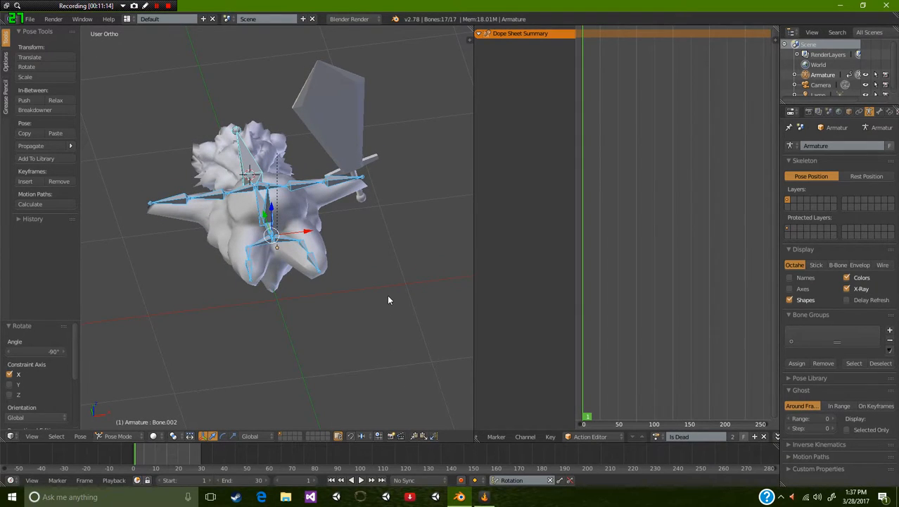
{"action": "key", "text": "i"}
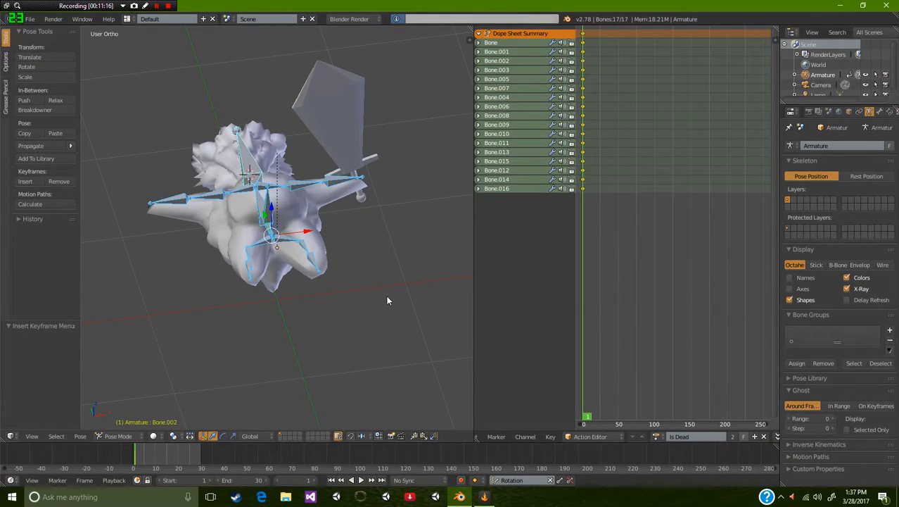
{"action": "middle_click_drag", "start_coordinate": [369, 236], "coordinate": [424, 295]}
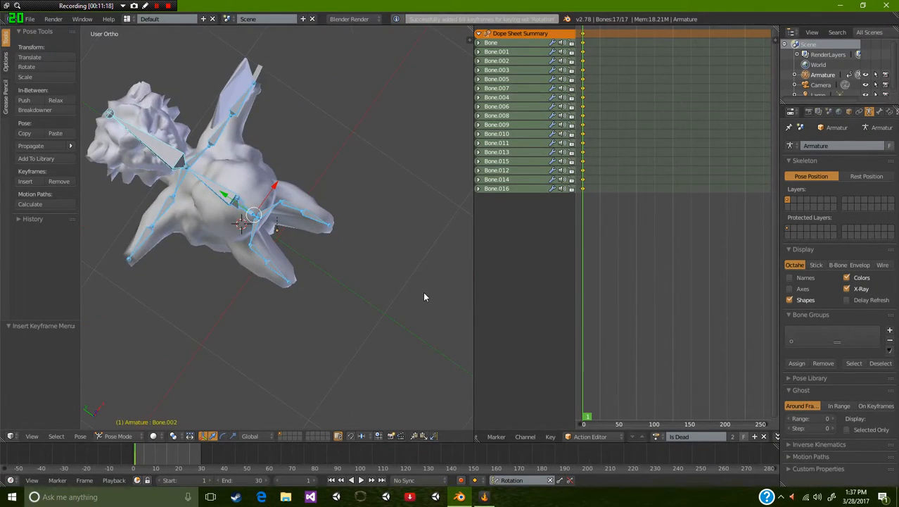
- In top view, rotate the sword-holding forearm bone 90° about global X and about -20° in the view plane
{"action": "key", "text": "KP_1"}
{"action": "key", "text": "KP_7"}
{"action": "scroll", "coordinate": [317, 163], "scroll_direction": "down", "scroll_amount": 4}
{"action": "scroll", "coordinate": [334, 191], "scroll_direction": "up", "scroll_amount": 6}
{"action": "scroll", "coordinate": [318, 208], "scroll_direction": "down", "scroll_amount": 2}
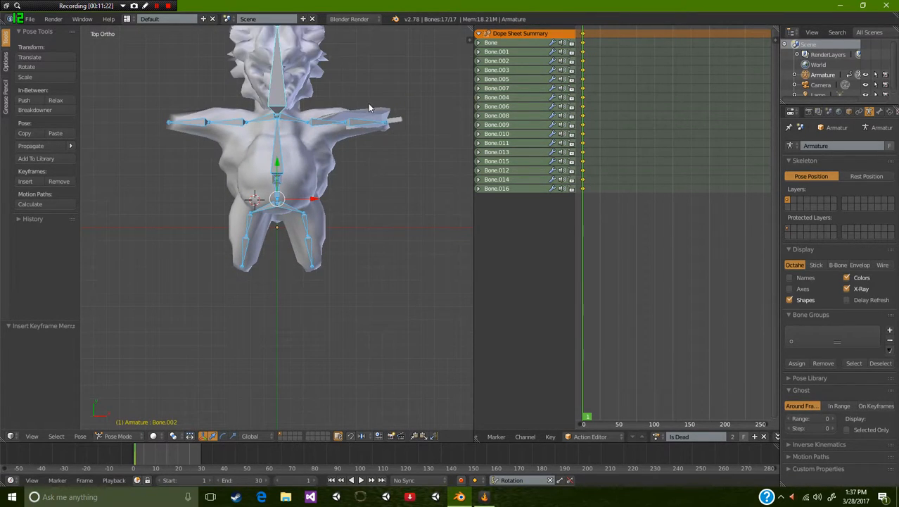
{"action": "right_click", "coordinate": [369, 122]}
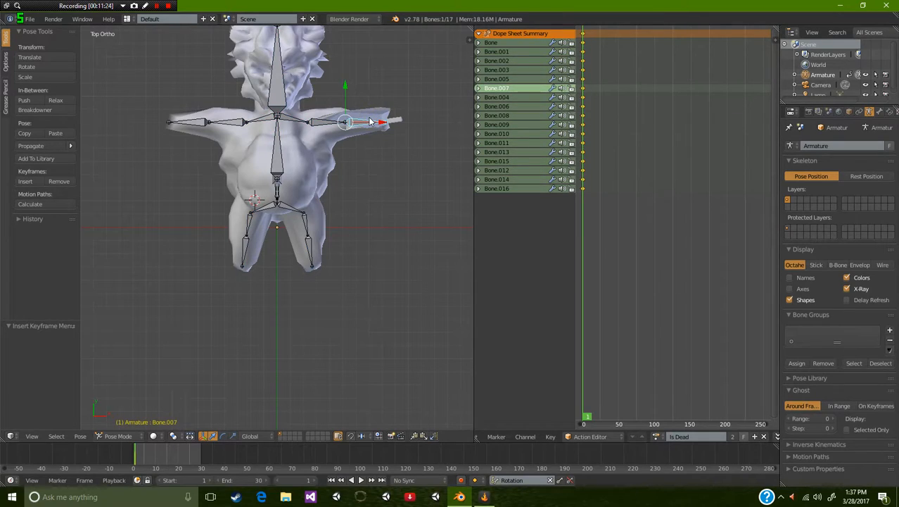
{"action": "type", "text": "r90"}
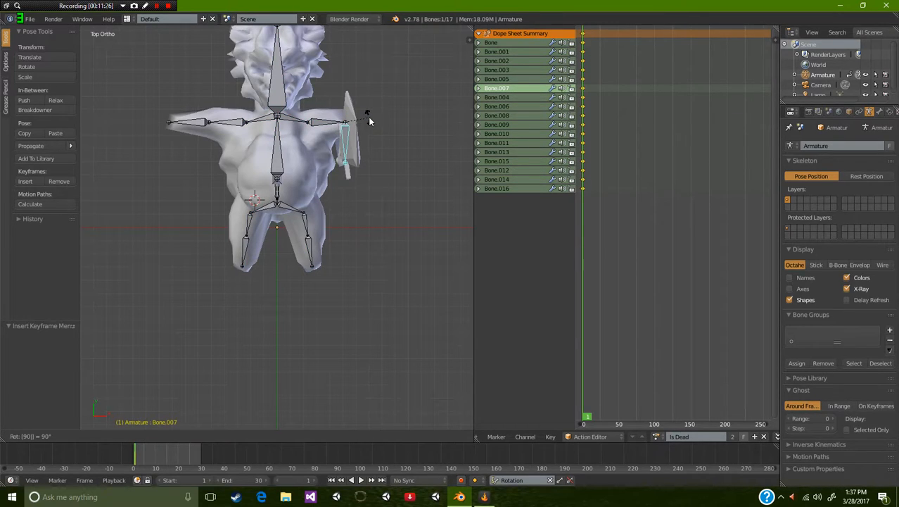
{"action": "type", "text": "z"}
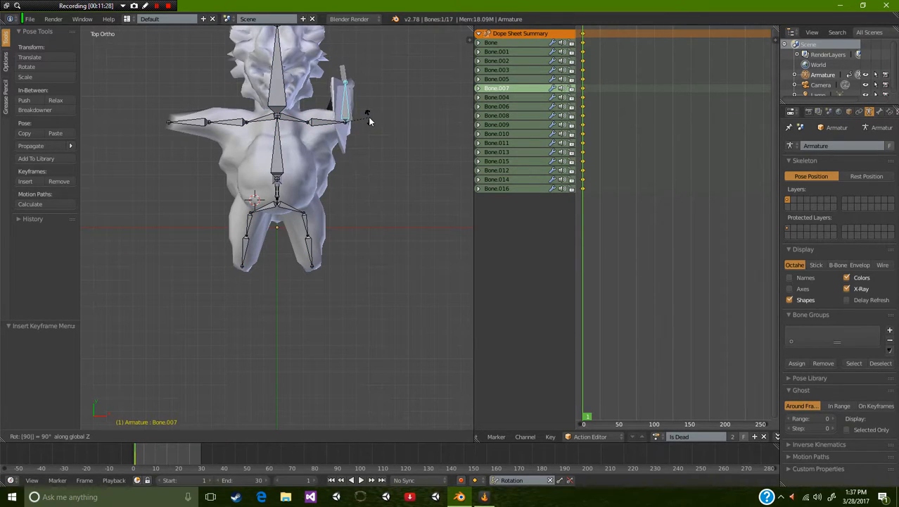
{"action": "type", "text": "x"}
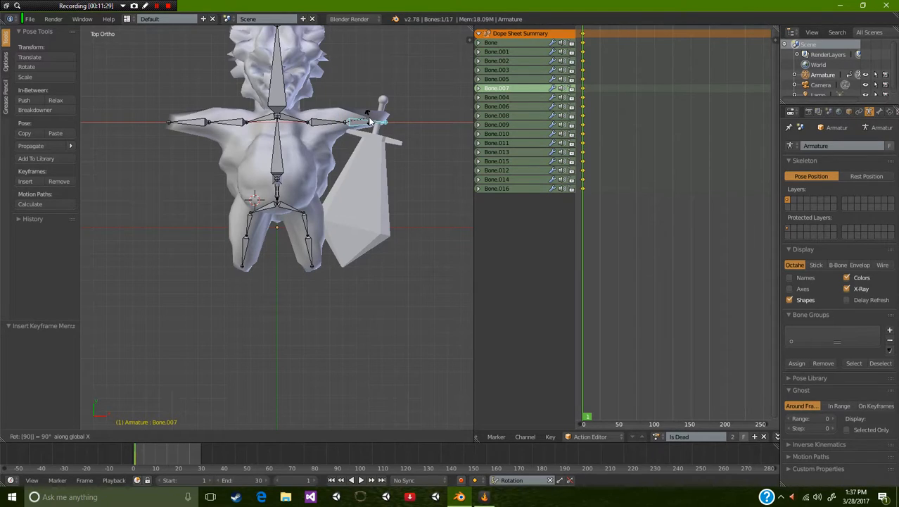
{"action": "key", "text": "Return"}
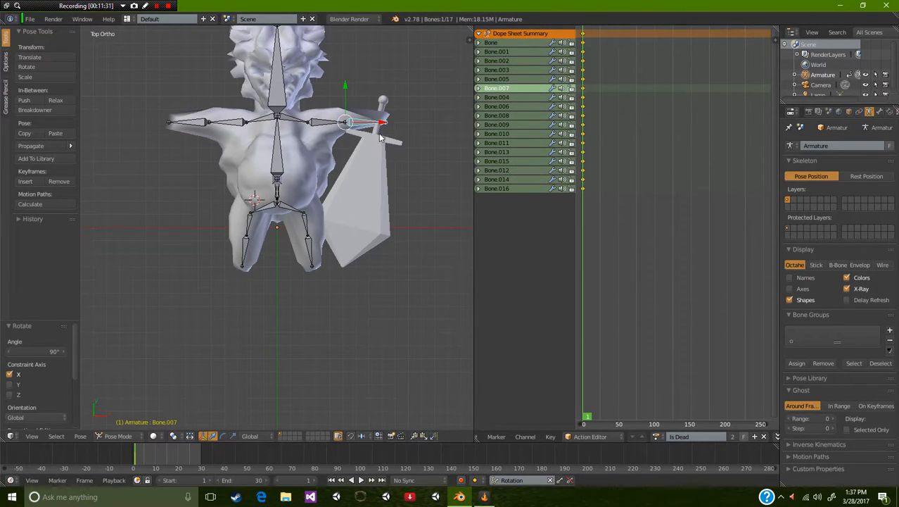
{"action": "key", "text": "r"}
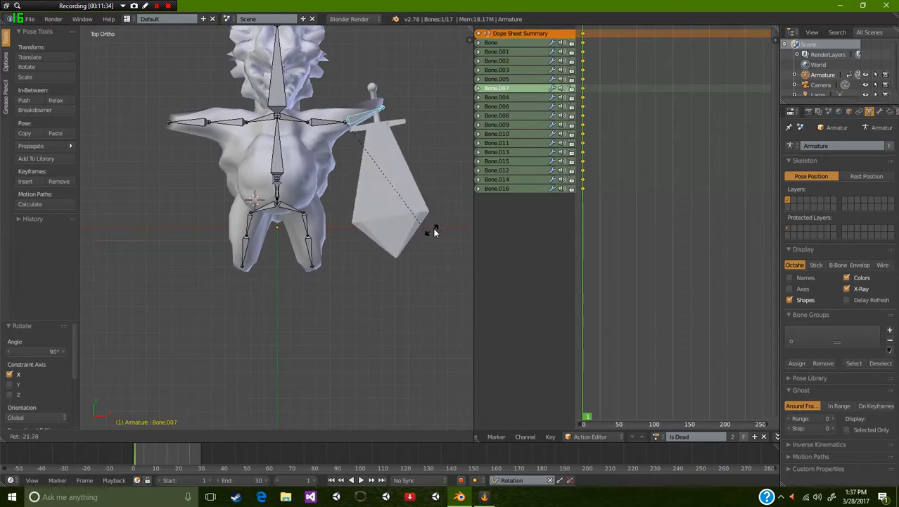
{"action": "left_click", "coordinate": [424, 237]}
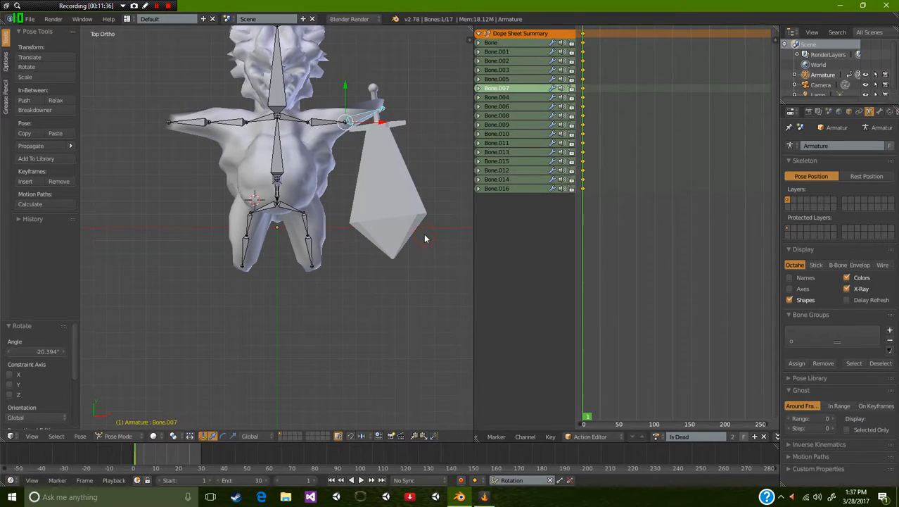
- Rotate the empty arm's upper bone down toward the body and keyframe the rotation of all bones
{"action": "right_click", "coordinate": [225, 125]}
{"action": "key", "text": "r"}
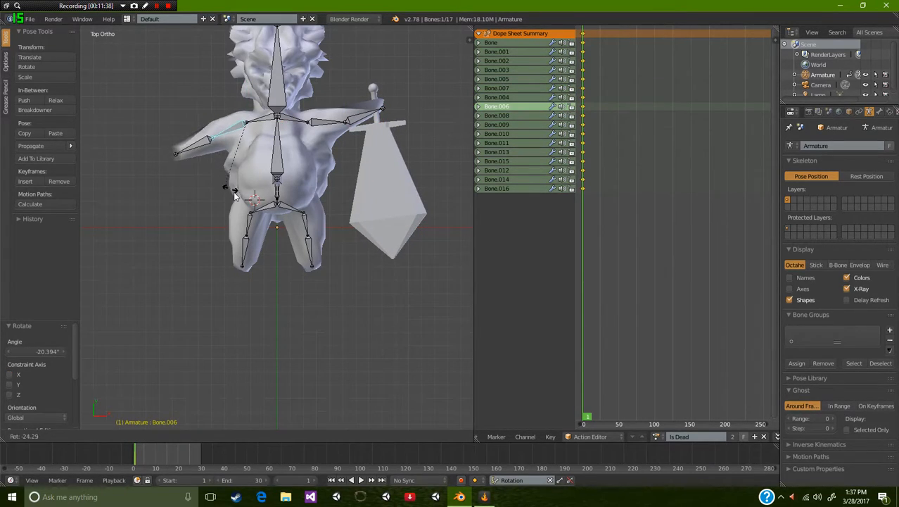
{"action": "left_click", "coordinate": [236, 191]}
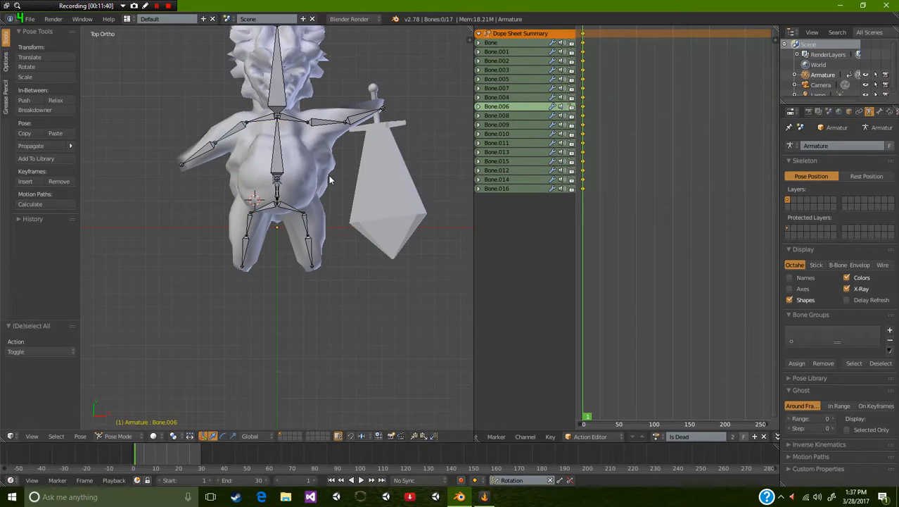
{"action": "key", "text": "a"}
{"action": "key", "text": "i"}
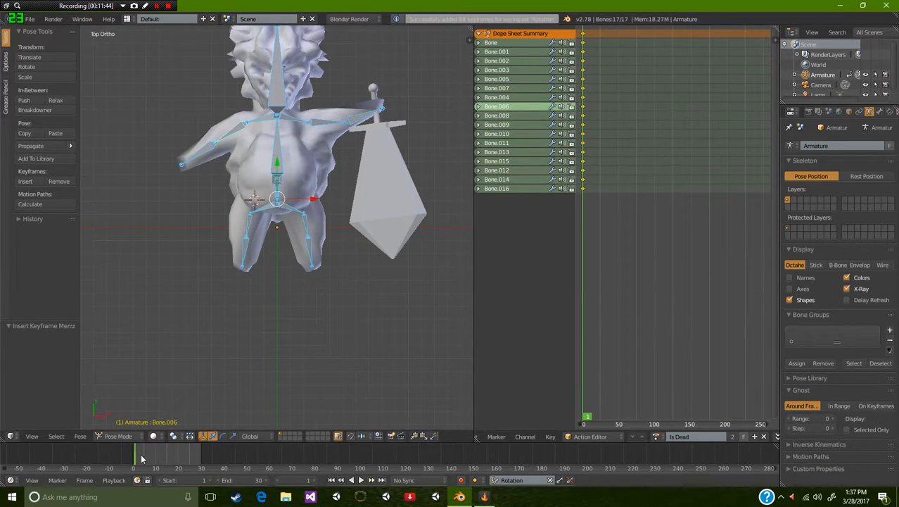
- Switch the armature to the Die action and keyframe the rotation of all bones at frame 20
{"action": "left_click", "coordinate": [656, 436]}
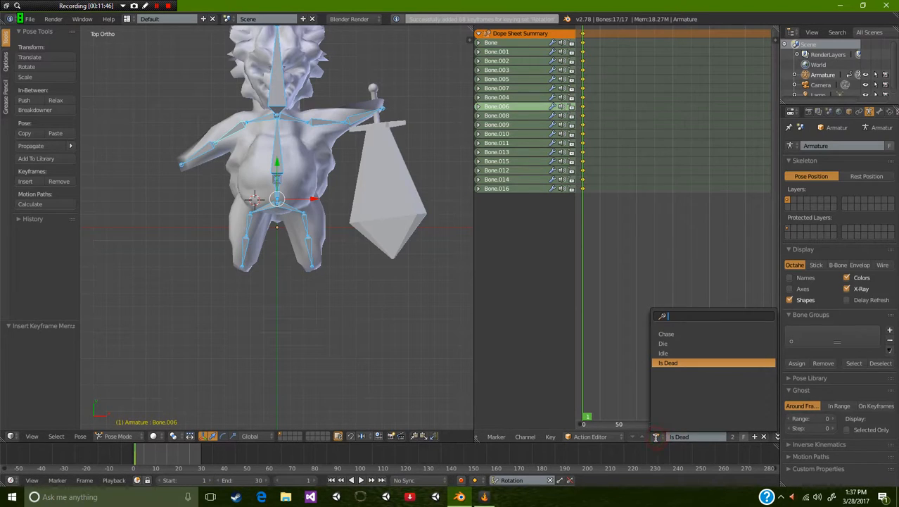
{"action": "left_click", "coordinate": [679, 344]}
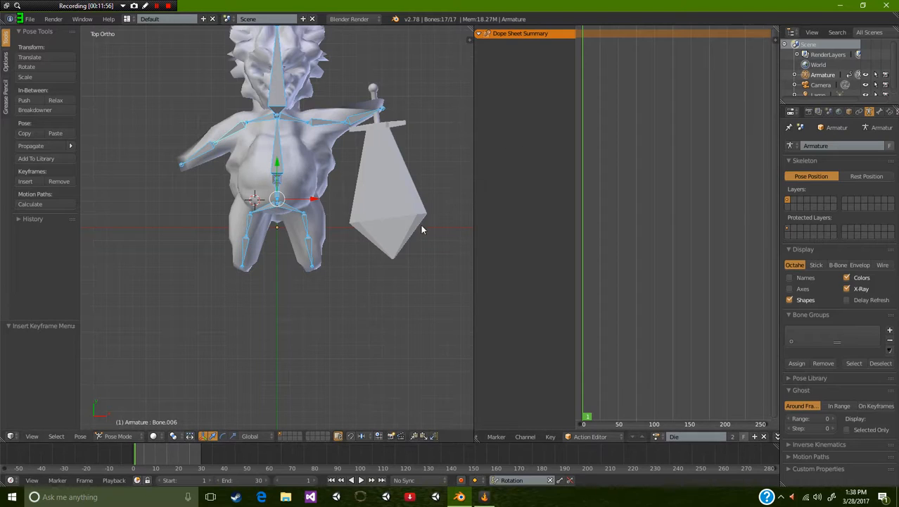
{"action": "left_click", "coordinate": [181, 453]}
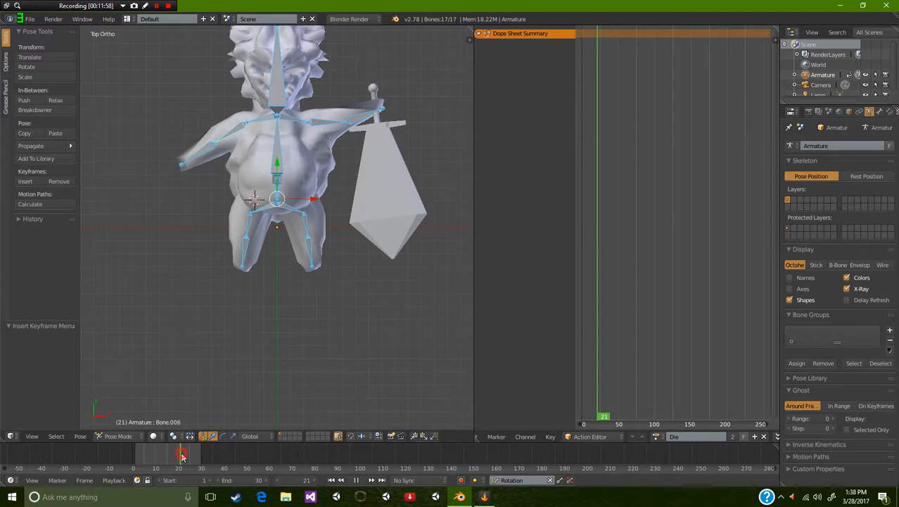
{"action": "left_click_drag", "start_coordinate": [180, 456], "coordinate": [178, 464]}
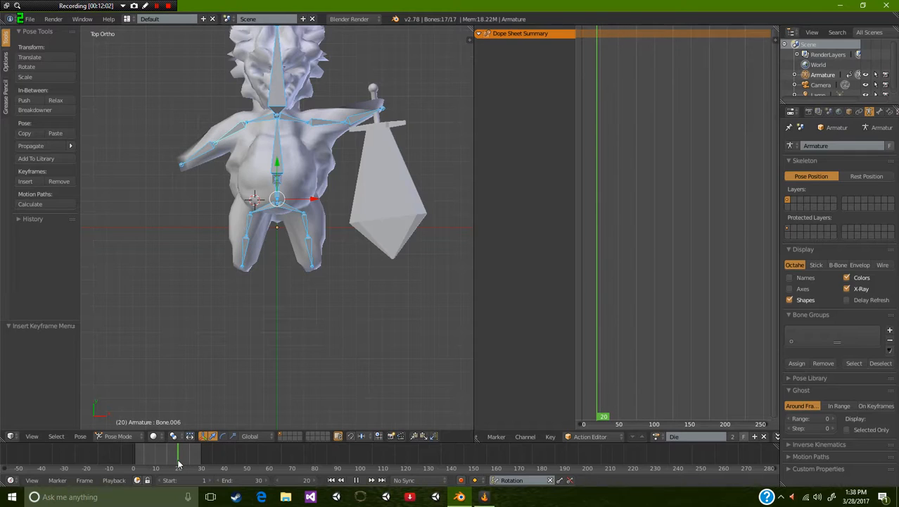
{"action": "key", "text": "alt+a"}
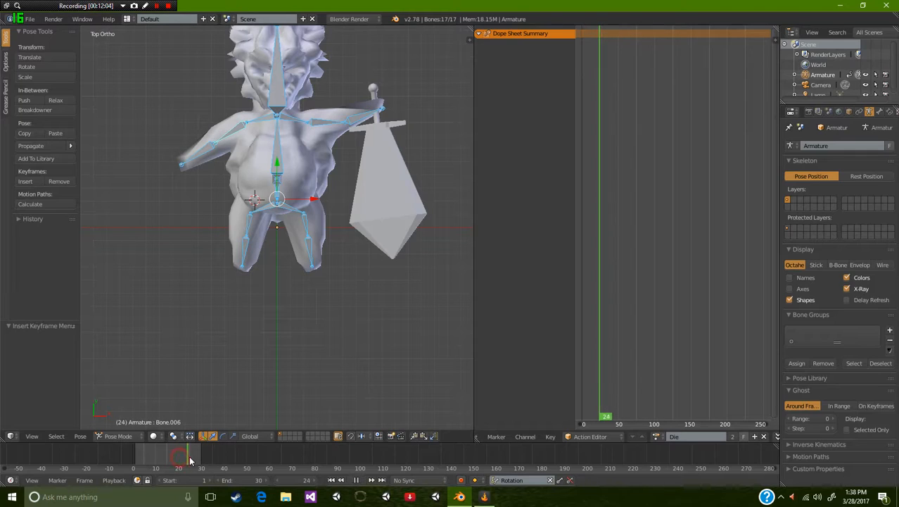
{"action": "left_click_drag", "start_coordinate": [180, 466], "coordinate": [178, 466]}
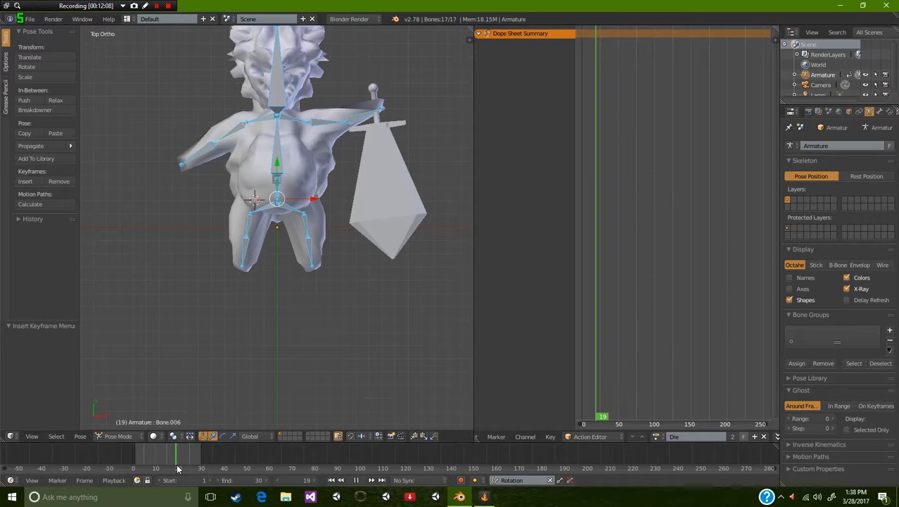
{"action": "key", "text": "alt+a"}
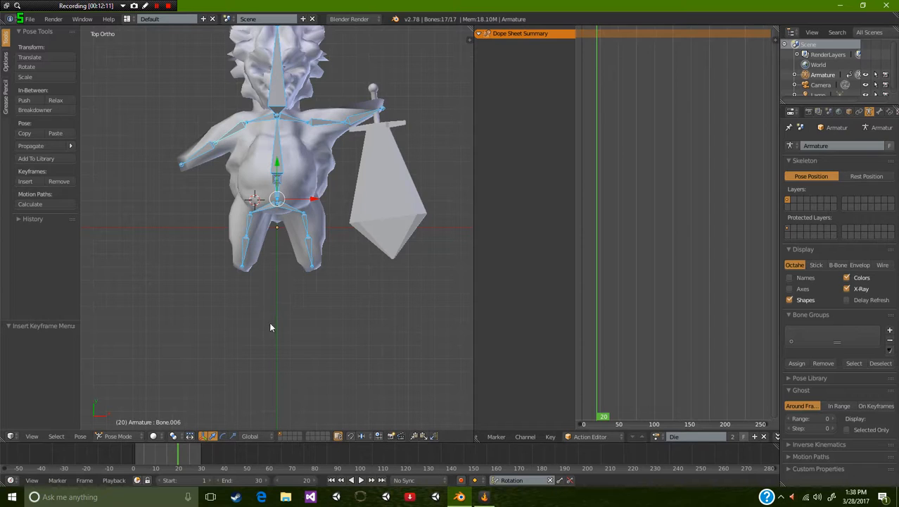
{"action": "key", "text": "i"}
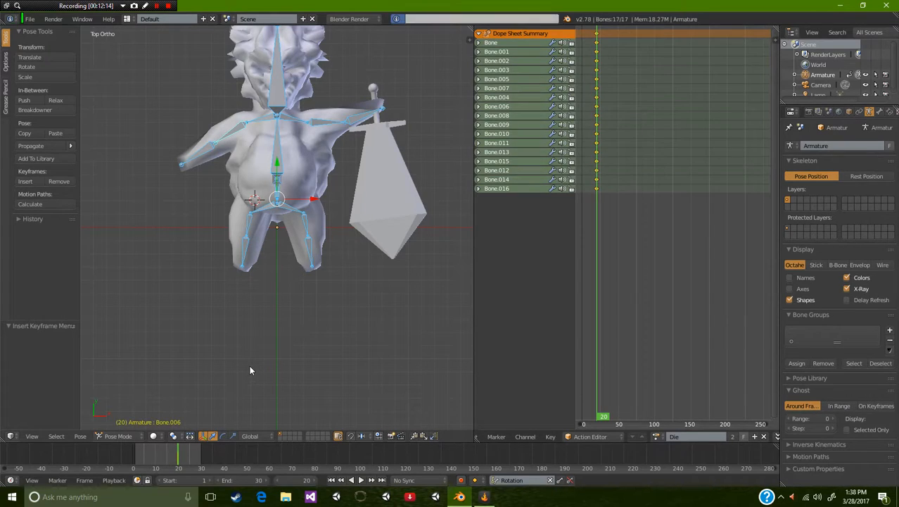
- Return to frame 1 and clear the pose rotation of all bones
{"action": "left_click", "coordinate": [136, 458]}
{"action": "key", "text": "alt+a"}
{"action": "key", "text": "alt+a"}
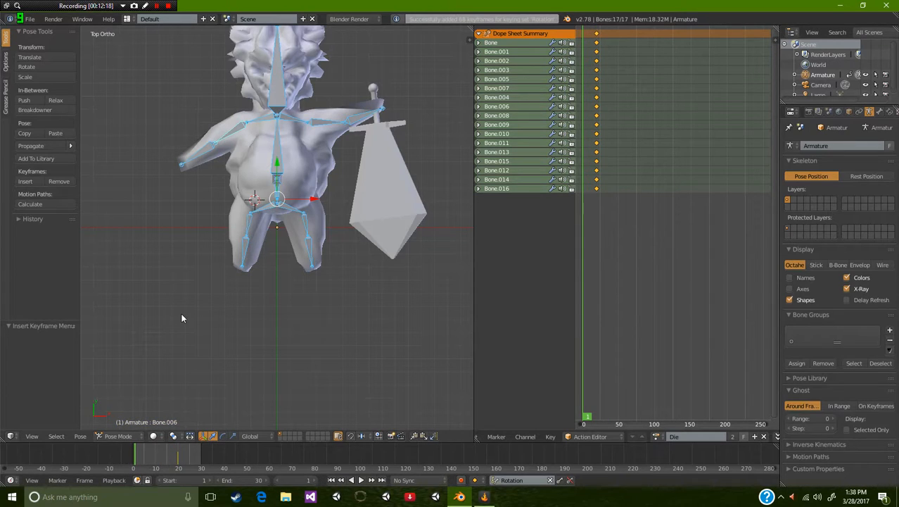
{"action": "key", "text": "alt+r"}
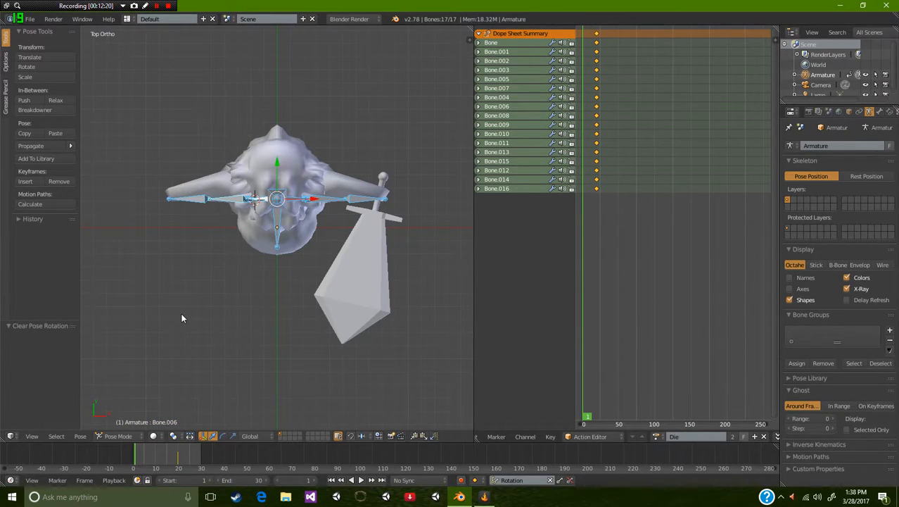
- In front view, rotate the sword arm's upper bone -90° about the global Z axis
{"action": "key", "text": "KP_1"}
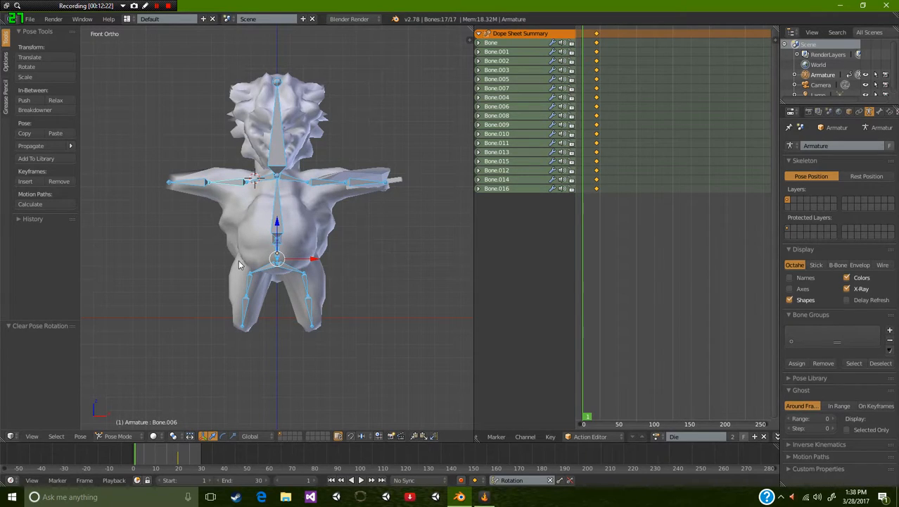
{"action": "right_click", "coordinate": [330, 181]}
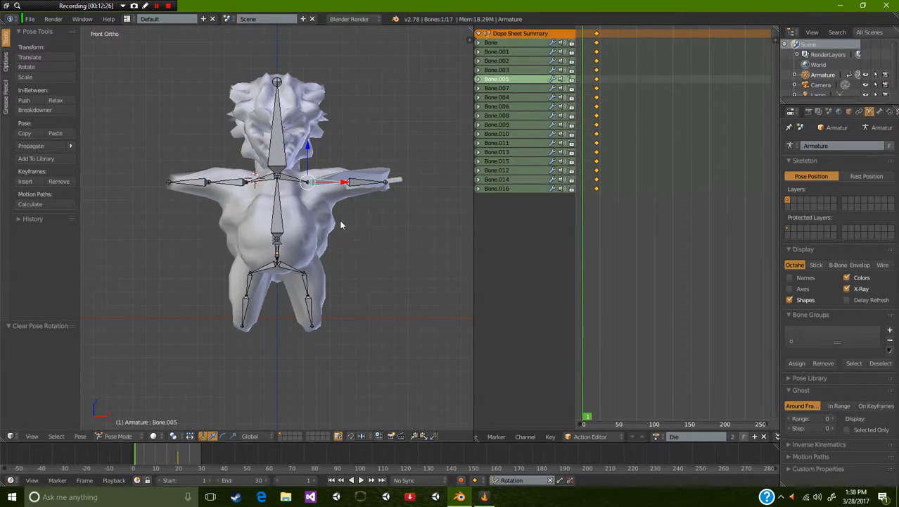
{"action": "key", "text": "r"}
{"action": "key", "text": "z"}
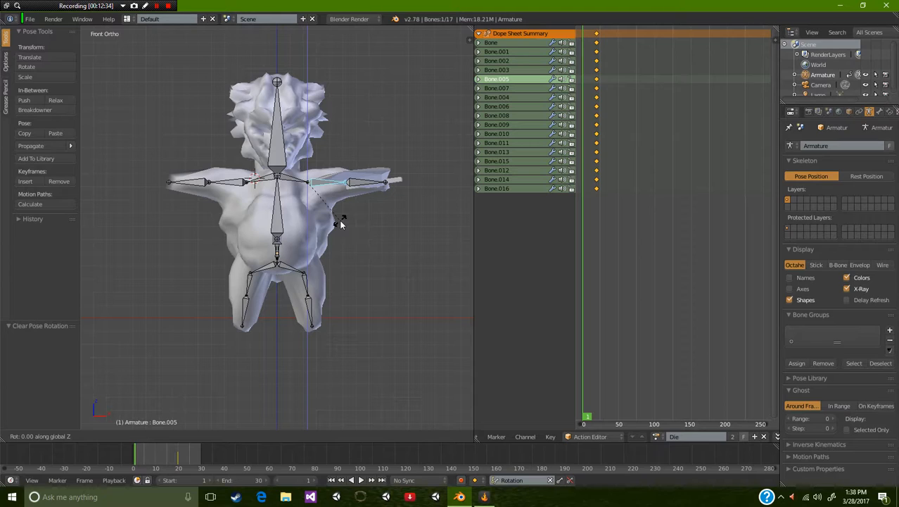
{"action": "type", "text": "90"}
{"action": "key", "text": "Return"}
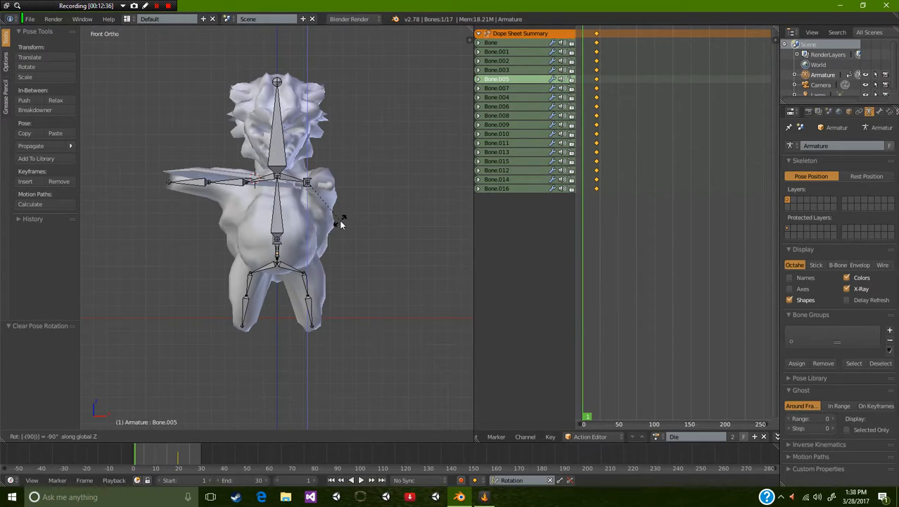
- Rotate the empty arm's upper bone 90° about the global Z axis
{"action": "middle_click_drag", "start_coordinate": [339, 221], "coordinate": [315, 258]}
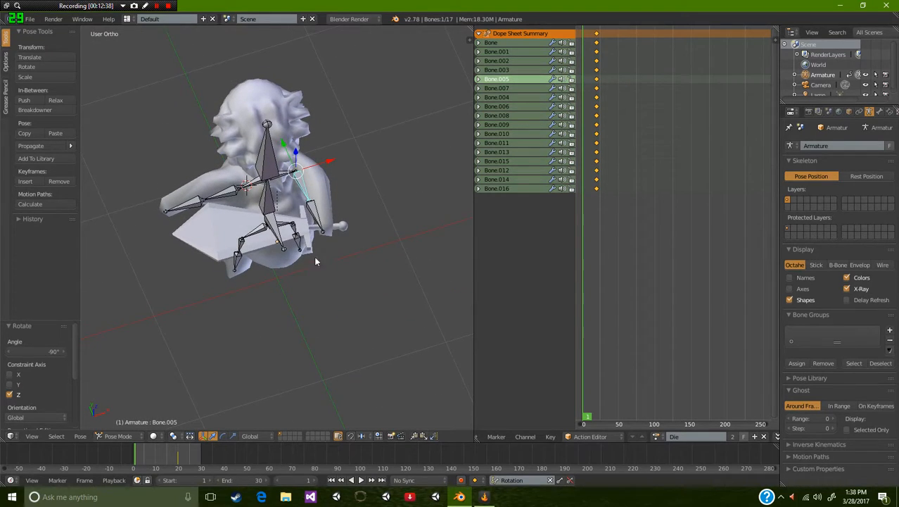
{"action": "right_click", "coordinate": [259, 181]}
{"action": "key", "text": "r"}
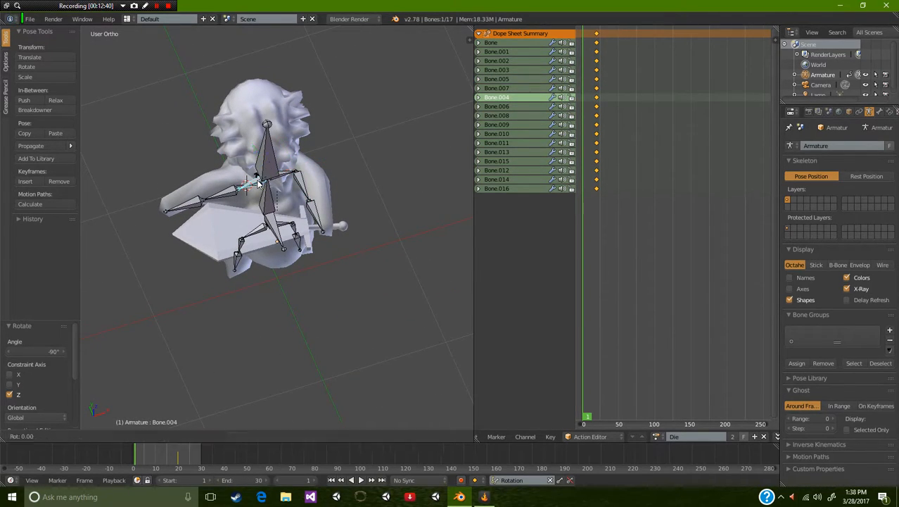
{"action": "key", "text": "z"}
{"action": "key", "text": "9"}
{"action": "key", "text": "0"}
{"action": "key", "text": "Return"}
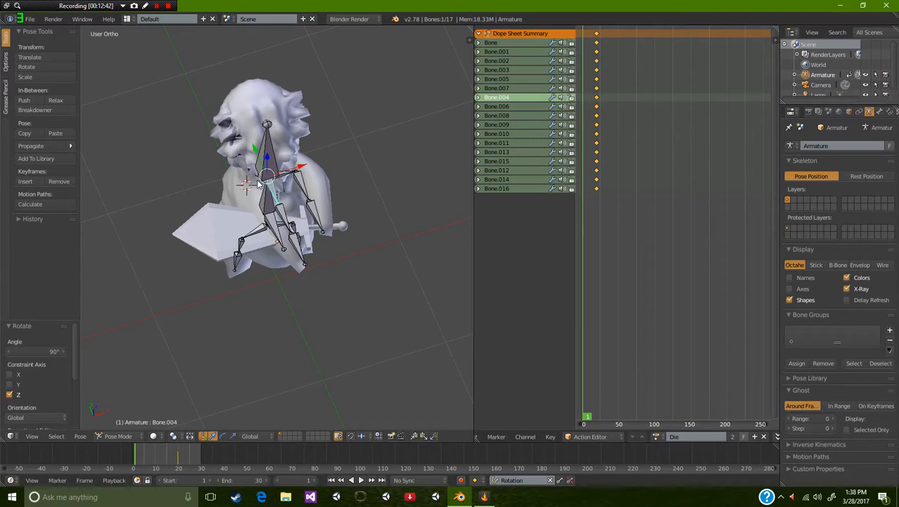
- Rotate the sword arm's forearm bone 90° about the global Y axis
{"action": "right_click", "coordinate": [325, 213]}
{"action": "right_click", "coordinate": [320, 216]}
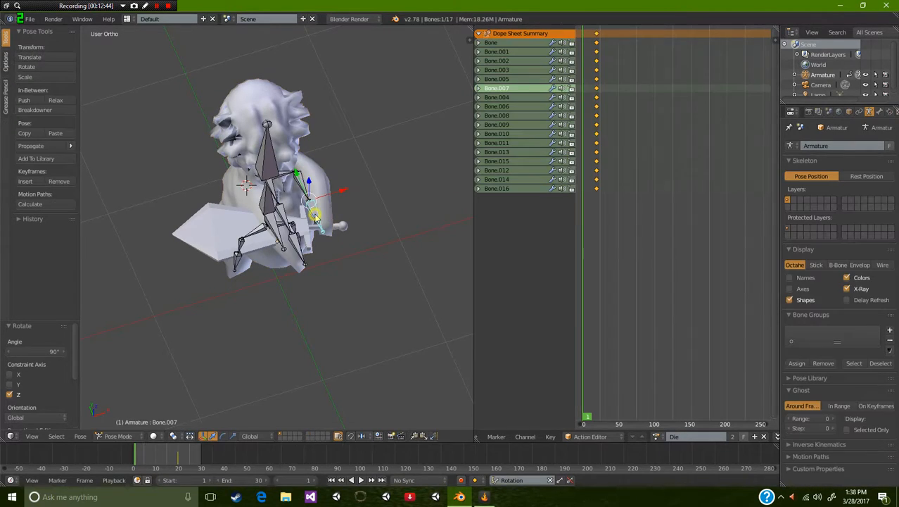
{"action": "key", "text": "r"}
{"action": "key", "text": "x"}
{"action": "key", "text": "9"}
{"action": "key", "text": "0"}
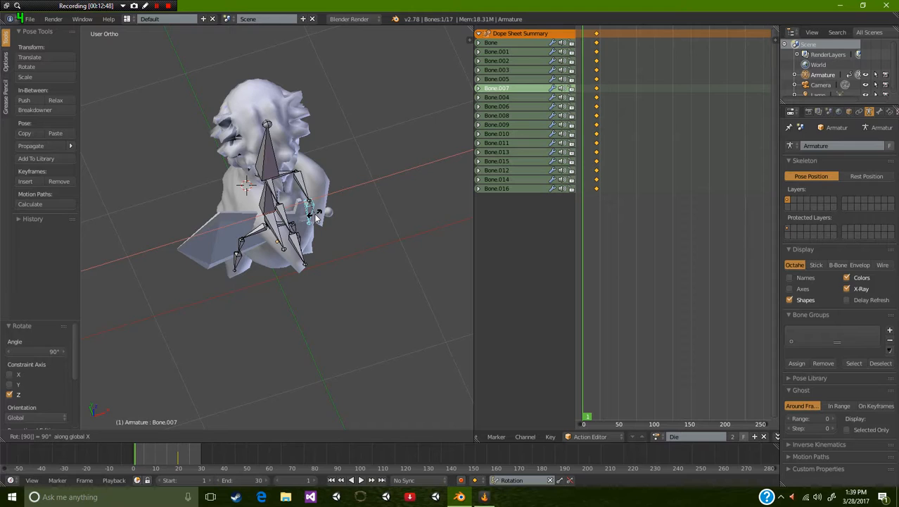
{"action": "key", "text": "y"}
{"action": "key", "text": "Return"}
{"action": "middle_click_drag", "start_coordinate": [321, 264], "coordinate": [202, 234]}
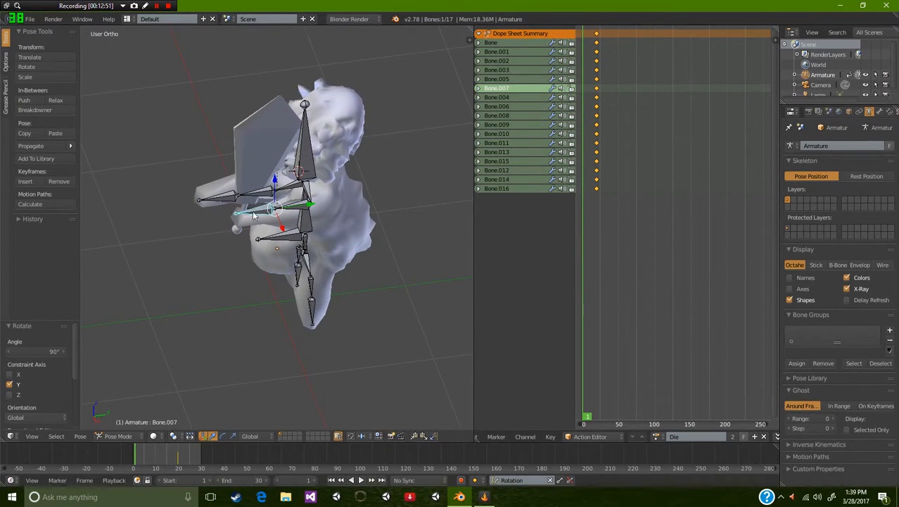
- Rotate the sword arm's upper bone about 27° around global X, keyframe all bones' rotation at frame 1, and preview the action
{"action": "right_click", "coordinate": [294, 207]}
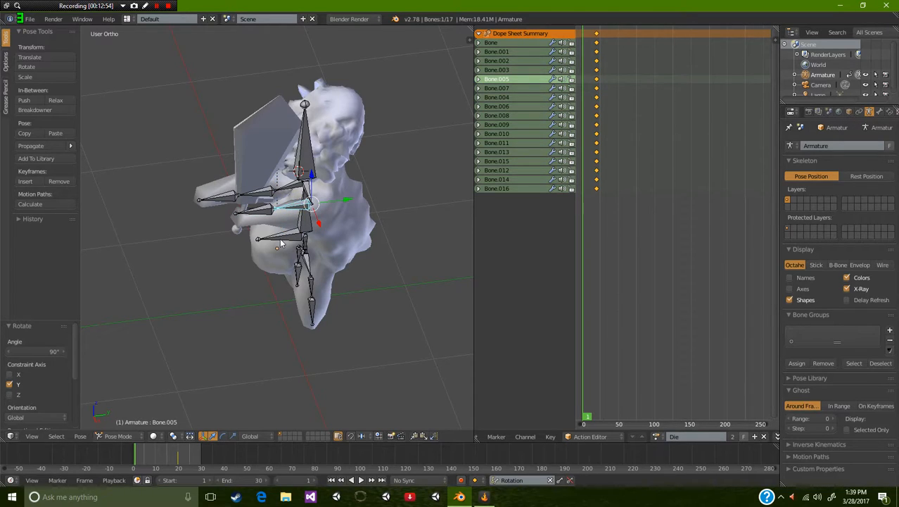
{"action": "key", "text": "r"}
{"action": "key", "text": "x"}
{"action": "left_click", "coordinate": [296, 264]}
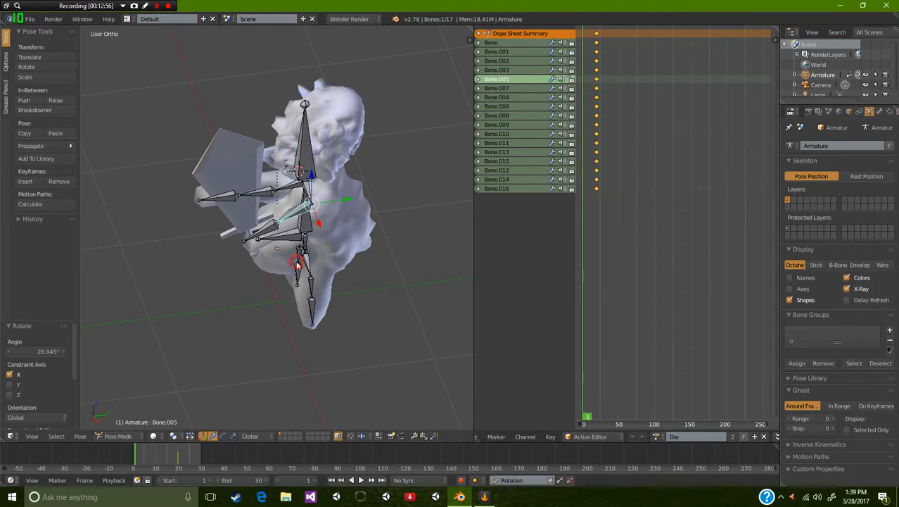
{"action": "key", "text": "a"}
{"action": "key", "text": "i"}
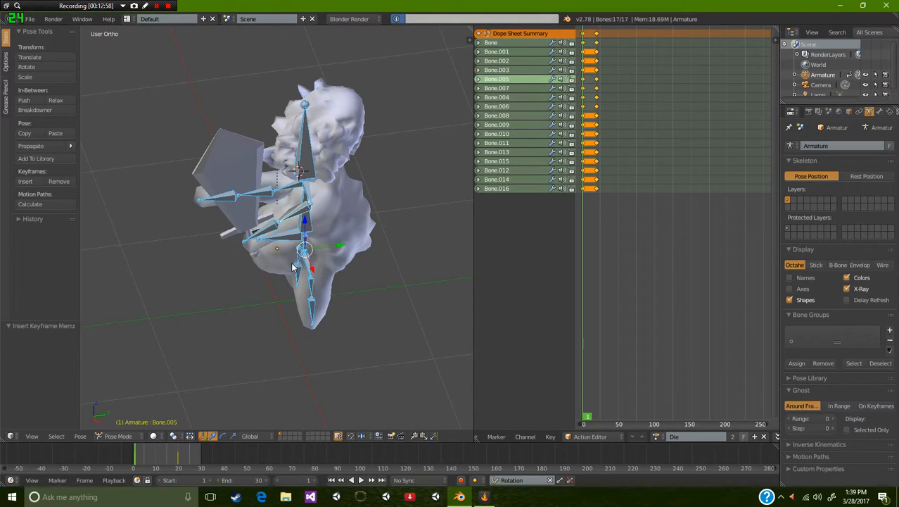
{"action": "key", "text": "alt+a"}
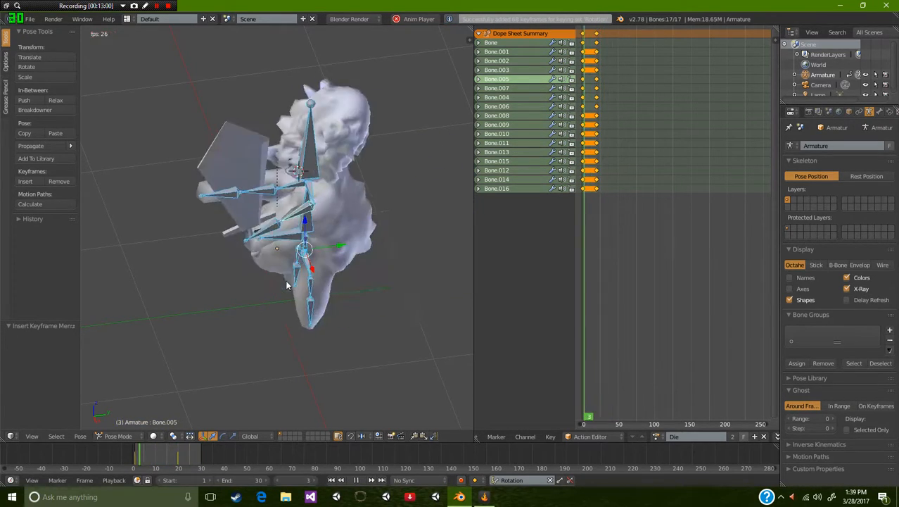
{"action": "key", "text": "Escape"}
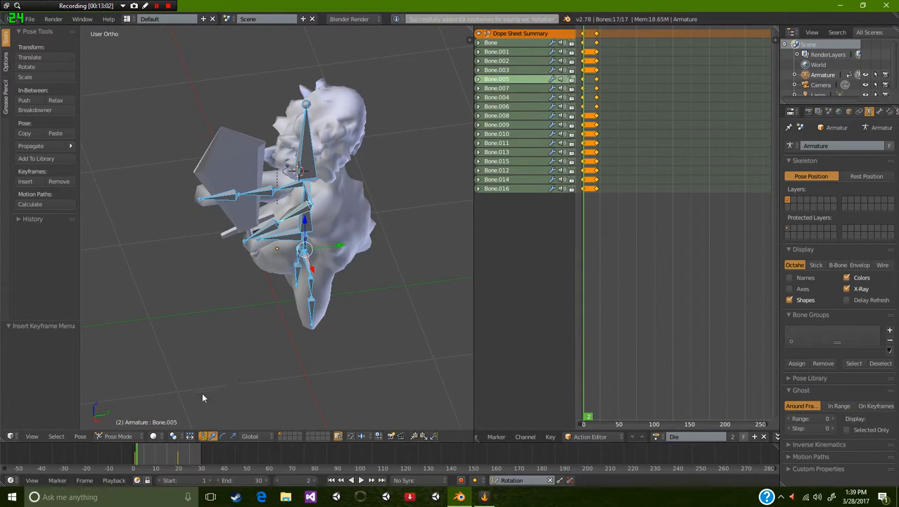
- At frame 10, in right view, raise one leg by rotating its upper bone about 50° and keyframe all bones' rotation
{"action": "left_click_drag", "start_coordinate": [147, 454], "coordinate": [179, 453]}
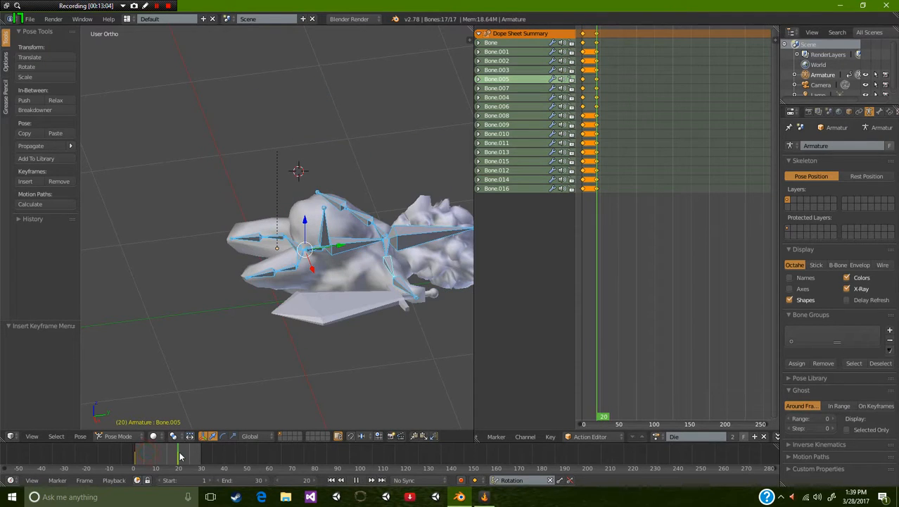
{"action": "middle_click_drag", "start_coordinate": [246, 343], "coordinate": [412, 322]}
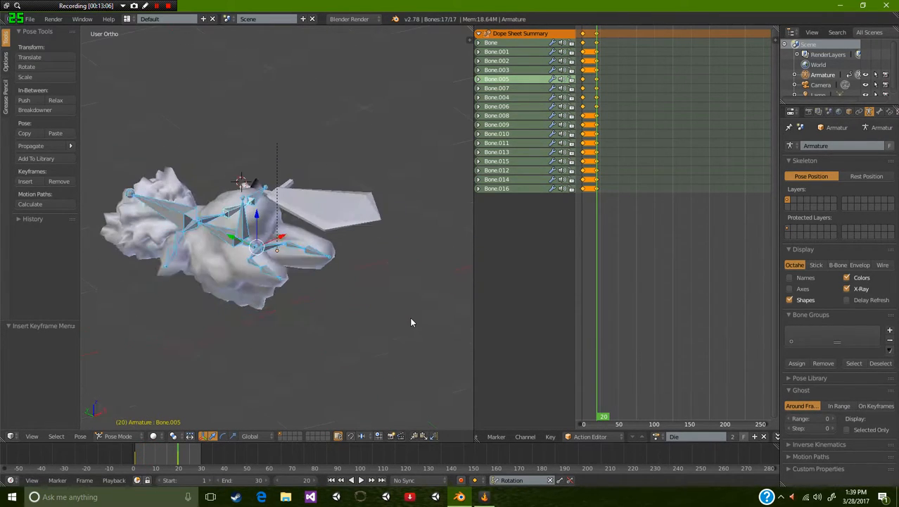
{"action": "key", "text": "KP_1"}
{"action": "key", "text": "KP_3"}
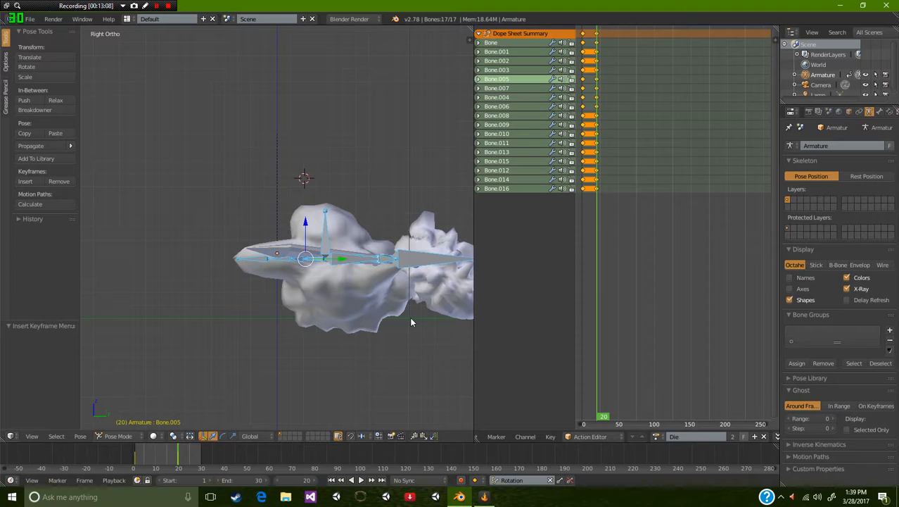
{"action": "left_click_drag", "start_coordinate": [179, 458], "coordinate": [156, 460]}
{"action": "right_click", "coordinate": [286, 281]}
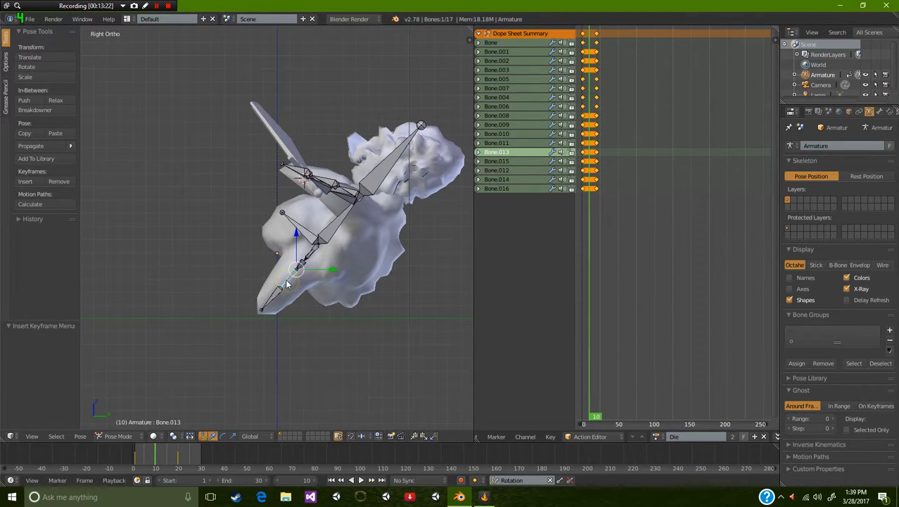
{"action": "key", "text": "r"}
{"action": "left_click", "coordinate": [266, 268]}
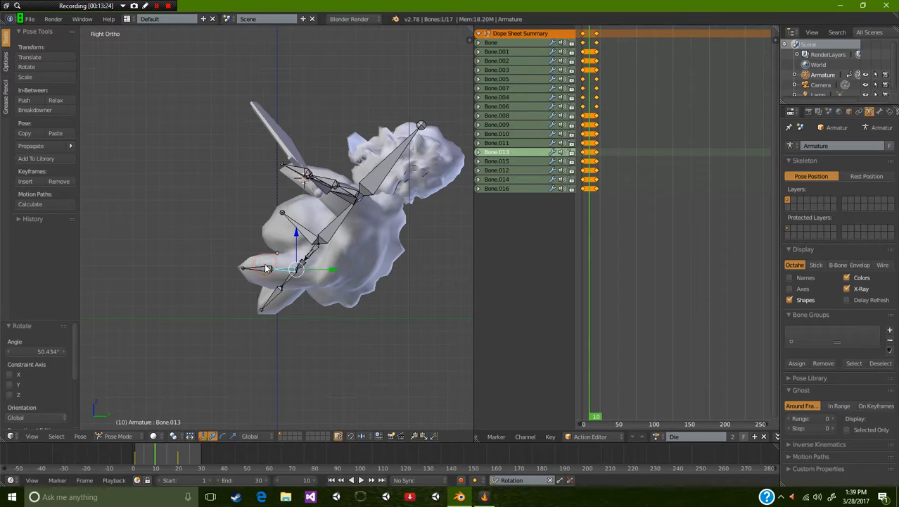
{"action": "key", "text": "a"}
{"action": "key", "text": "i"}
- Rotate the belly bone about 22° downward at frame 10 and keyframe its rotation
{"action": "mouse_move", "coordinate": [157, 458]}
{"action": "left_mouse_down"}
{"action": "mouse_move", "coordinate": [132, 458]}
{"action": "mouse_move", "coordinate": [156, 465]}
{"action": "left_mouse_up"}
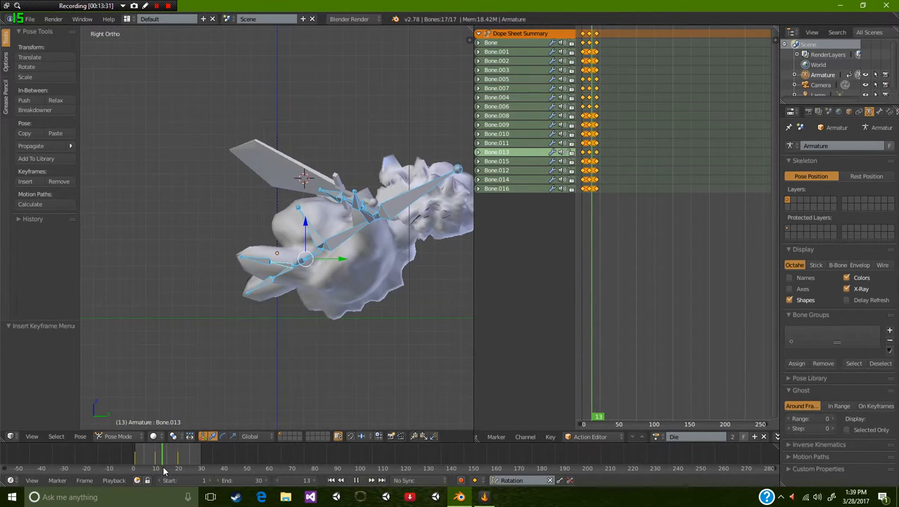
{"action": "left_click_drag", "start_coordinate": [164, 470], "coordinate": [156, 470]}
{"action": "right_click", "coordinate": [286, 224]}
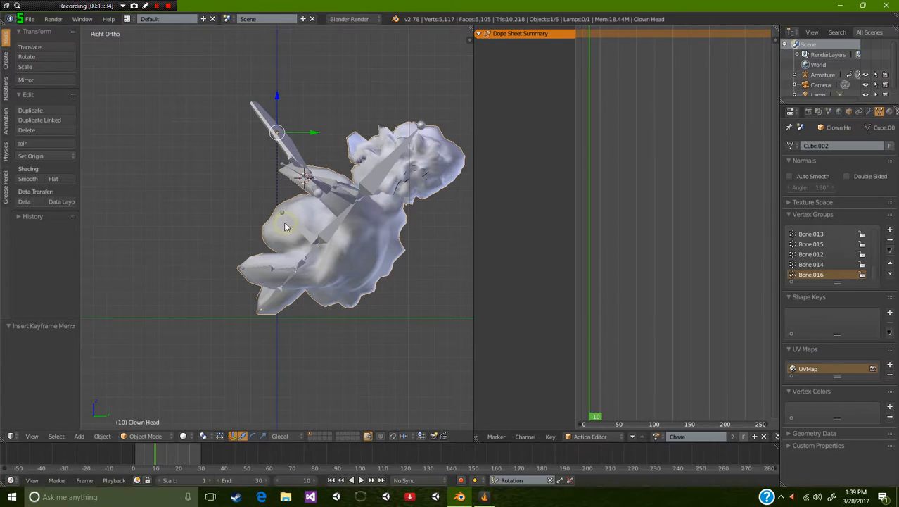
{"action": "right_click", "coordinate": [294, 225]}
{"action": "key", "text": "r"}
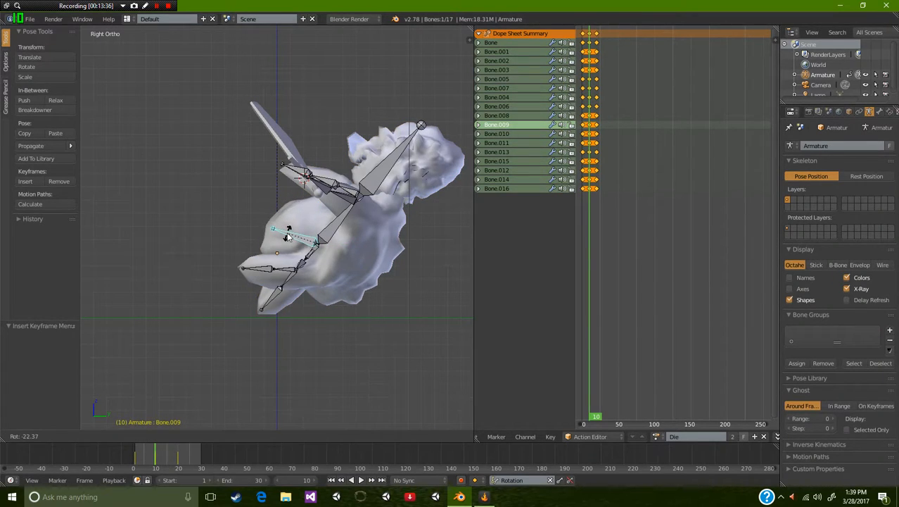
{"action": "left_click", "coordinate": [288, 236]}
{"action": "key", "text": "i"}
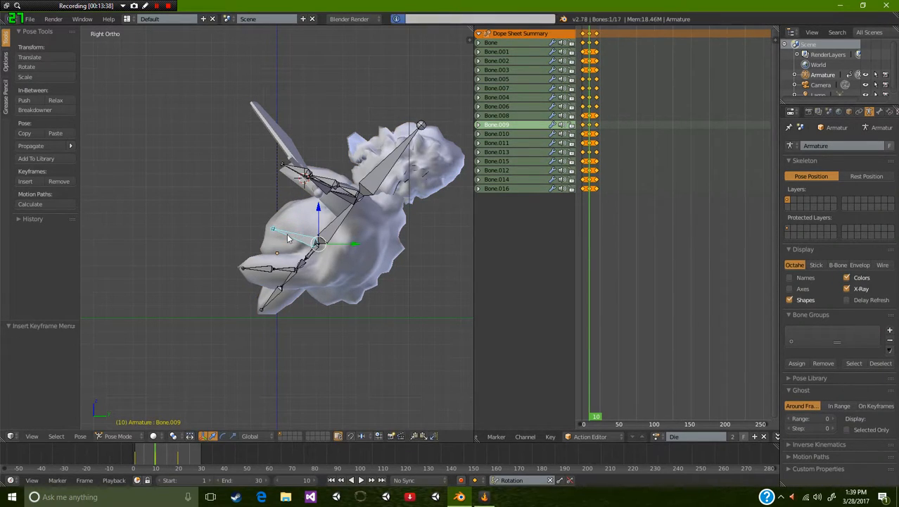
- Tilt the head bone further back at frame 10 and keyframe its rotation
{"action": "right_click", "coordinate": [390, 172]}
{"action": "key", "text": "r"}
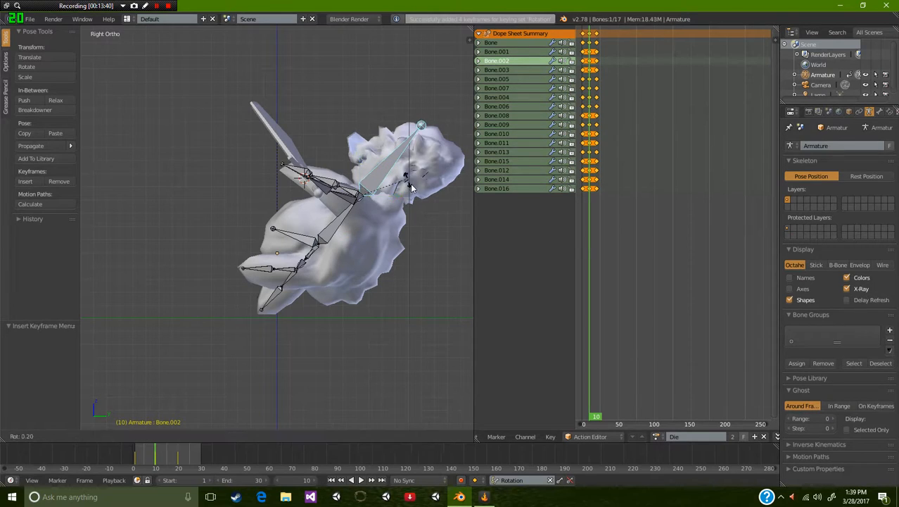
{"action": "left_click", "coordinate": [413, 194]}
{"action": "key", "text": "i"}
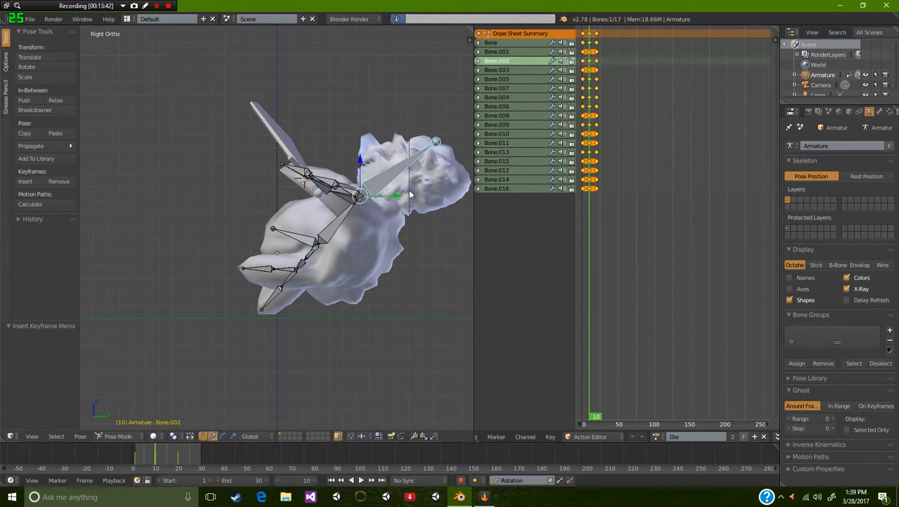
- Play and scrub through the Die animation from an angled view with the armature's X-Ray display turned off
{"action": "key", "text": "alt+a"}
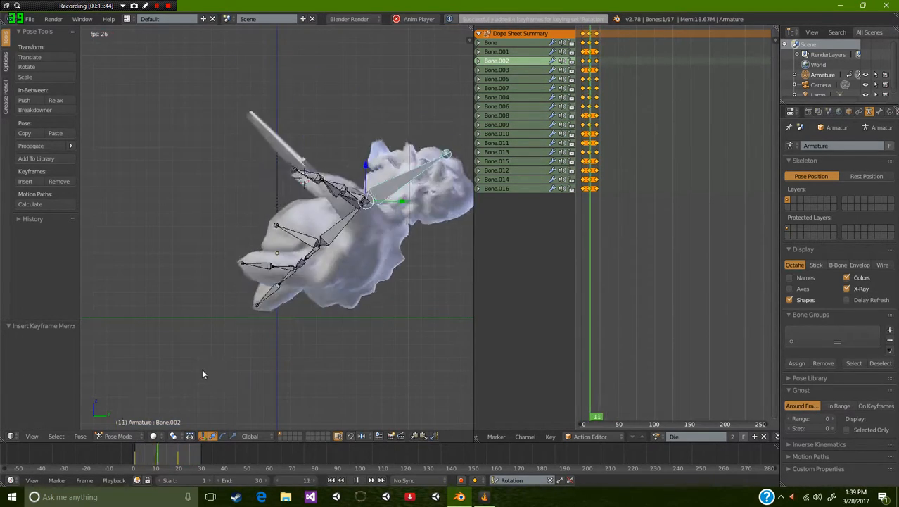
{"action": "middle_click_drag", "start_coordinate": [288, 285], "coordinate": [368, 328]}
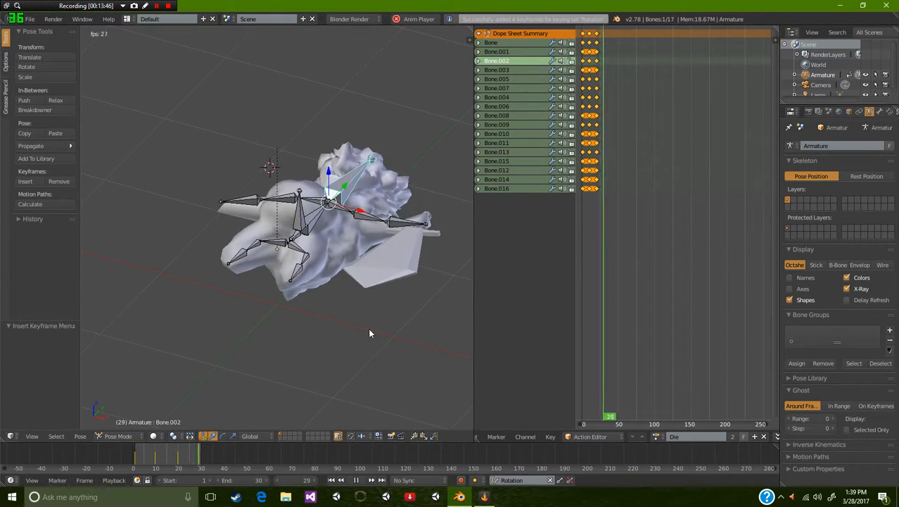
{"action": "left_click", "coordinate": [861, 289]}
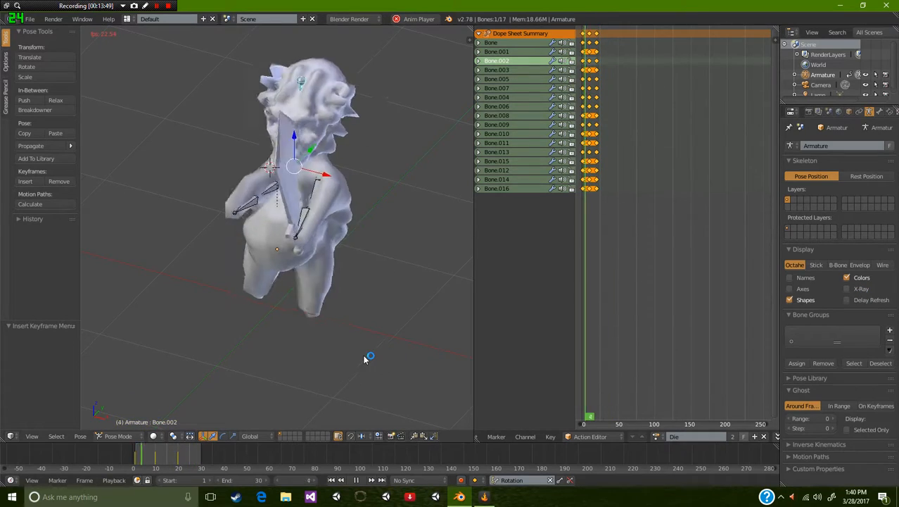
{"action": "key", "text": "alt+a"}
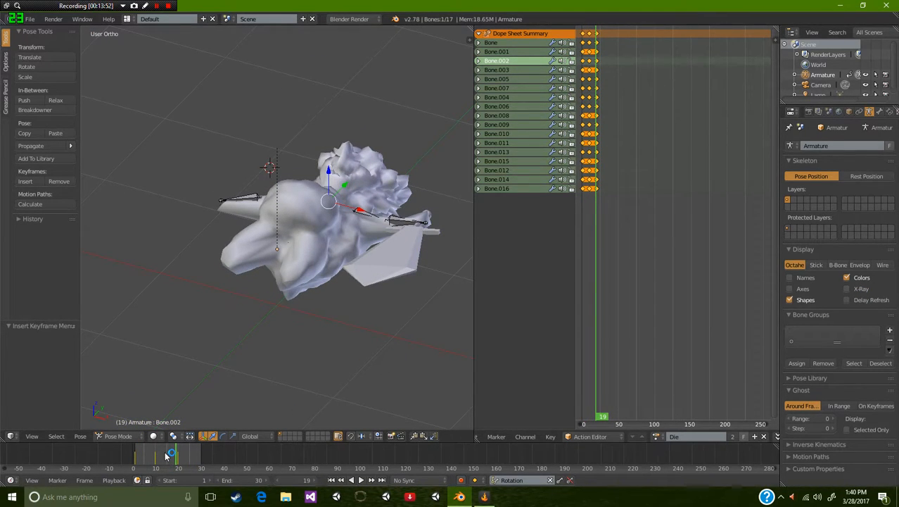
{"action": "key", "text": "alt+a"}
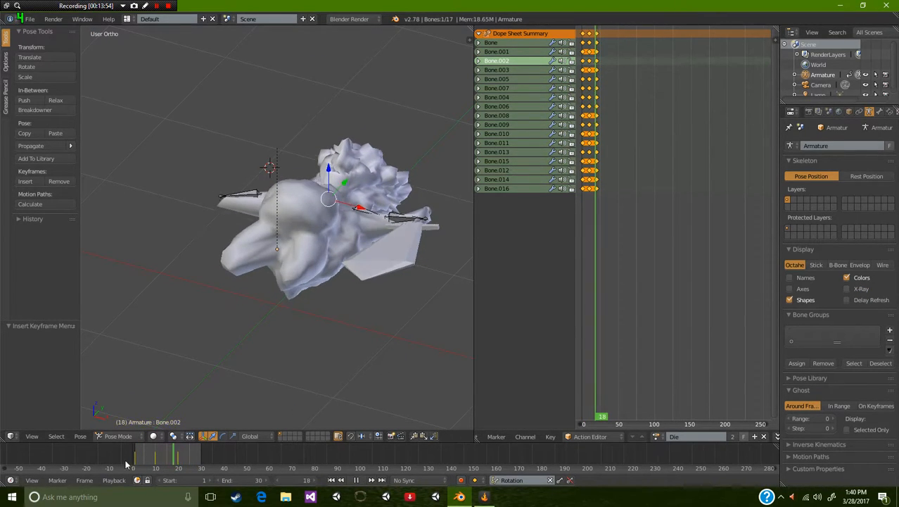
{"action": "left_click_drag", "start_coordinate": [180, 459], "coordinate": [106, 464]}
{"action": "key", "text": "alt+a"}
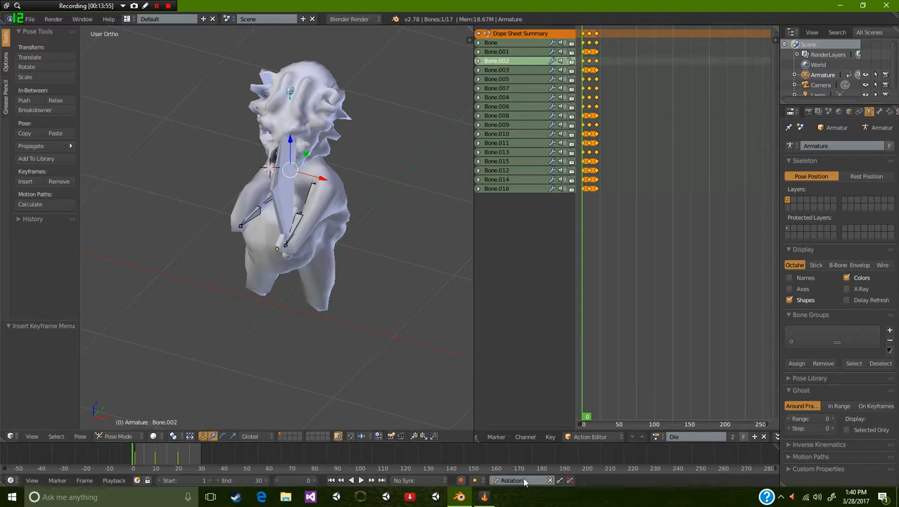
- Switch the armature to the Chase action at frame 5 and turn its X-Ray display back on
{"action": "left_click", "coordinate": [655, 437]}
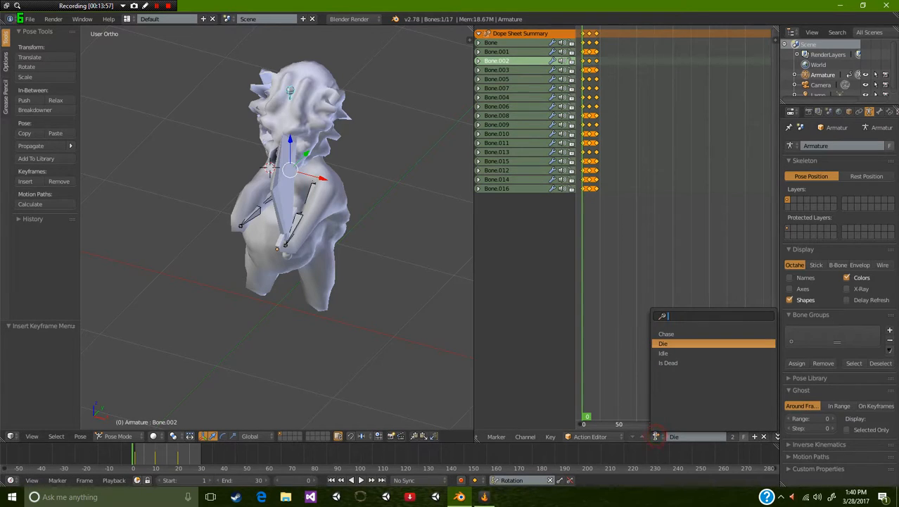
{"action": "left_click", "coordinate": [686, 334]}
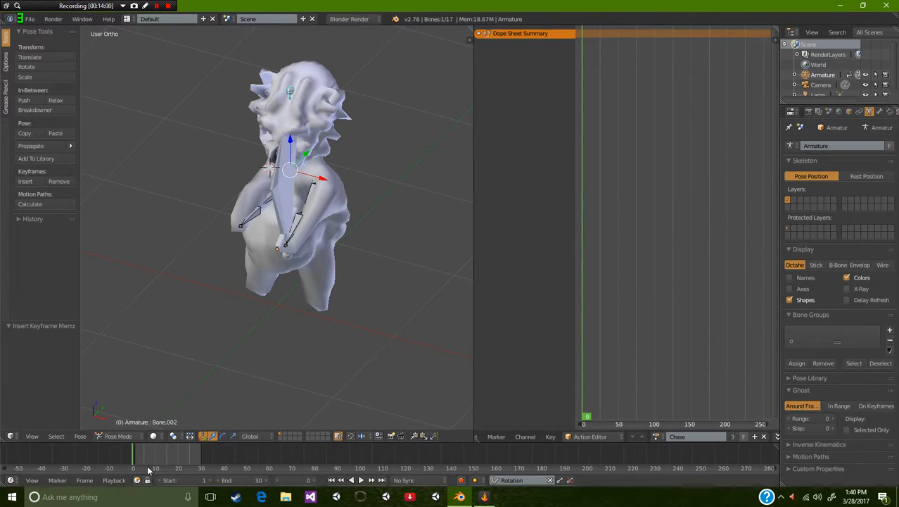
{"action": "middle_click_drag", "start_coordinate": [221, 278], "coordinate": [302, 299]}
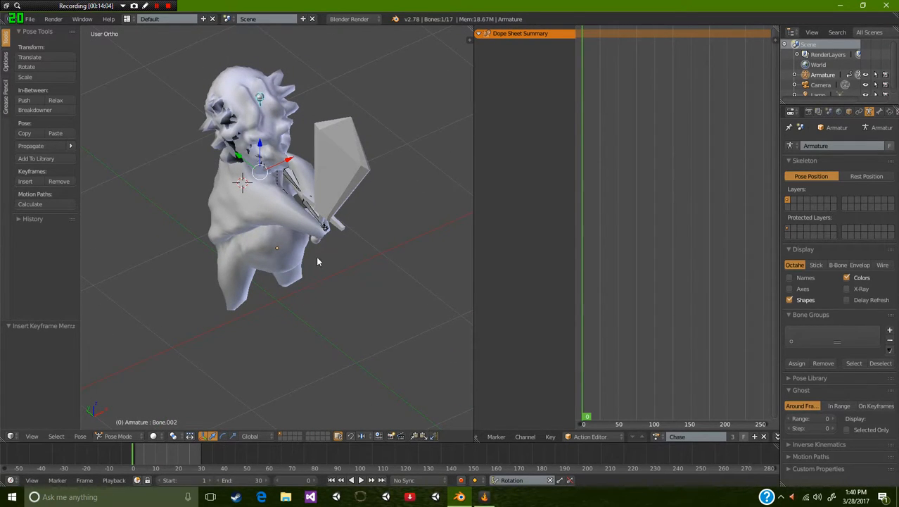
{"action": "left_click", "coordinate": [139, 458]}
{"action": "left_click_drag", "start_coordinate": [140, 461], "coordinate": [157, 461]}
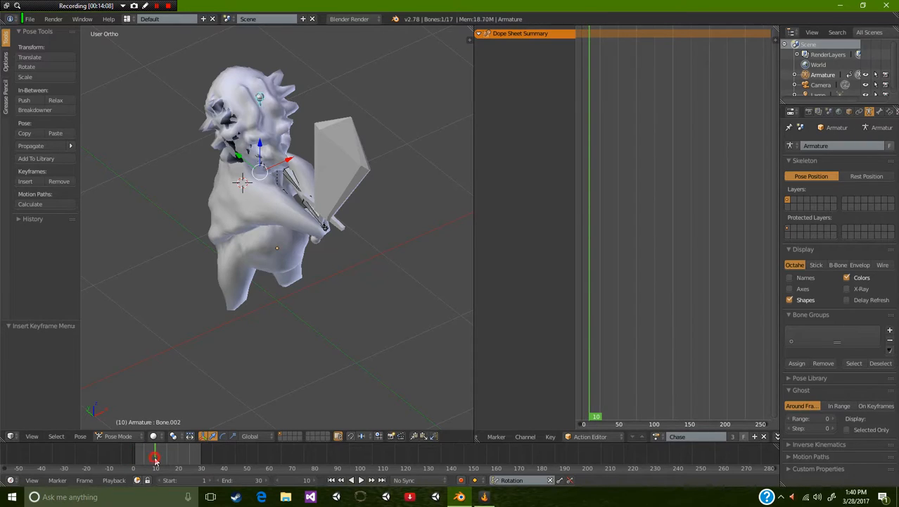
{"action": "left_click", "coordinate": [145, 461]}
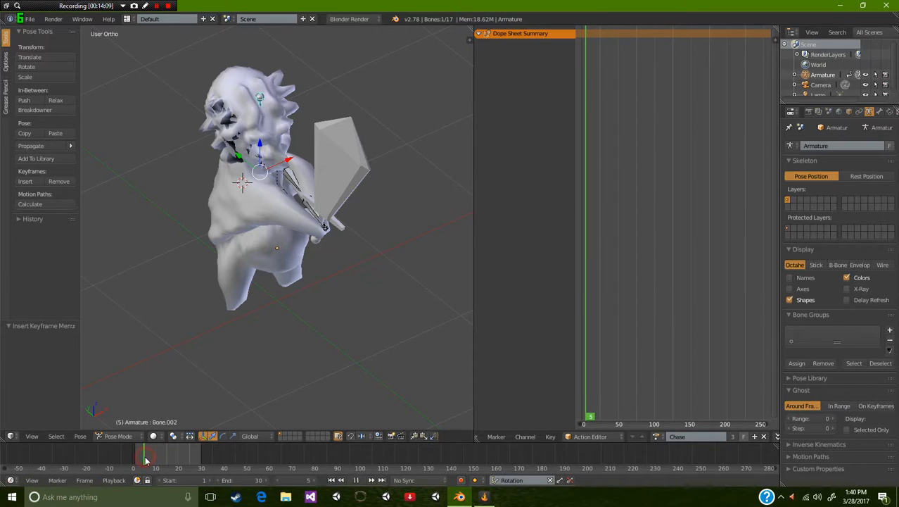
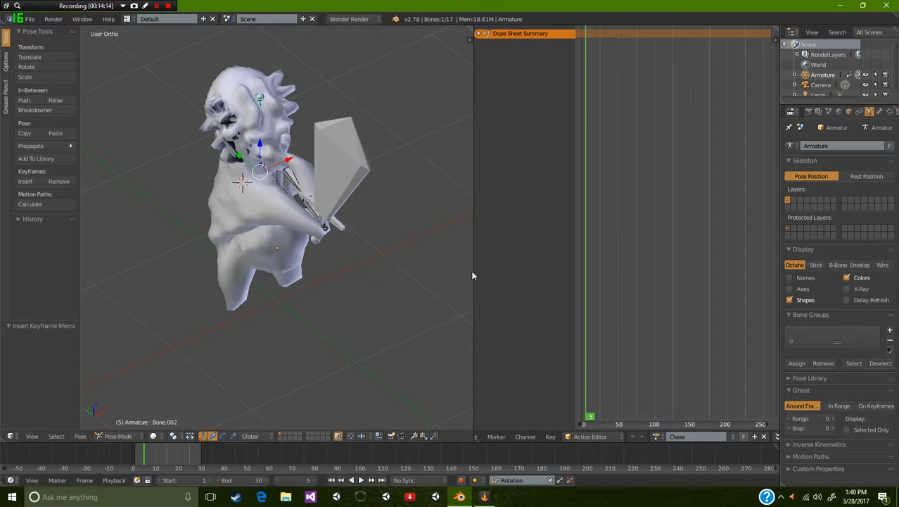
{"action": "left_click", "coordinate": [851, 289]}
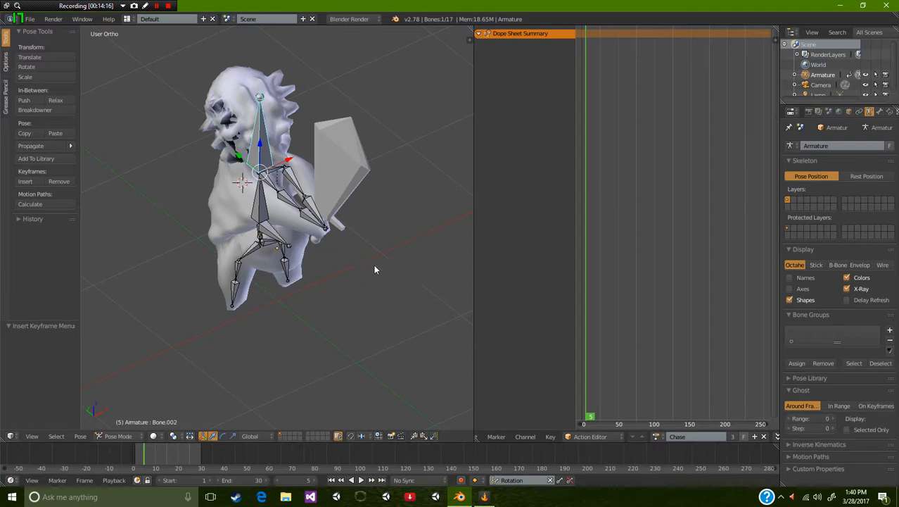
- Keyframe the rotation of all bones at frames 5, 10 and 15 of the Chase action
{"action": "key", "text": "a"}
{"action": "key", "text": "i"}
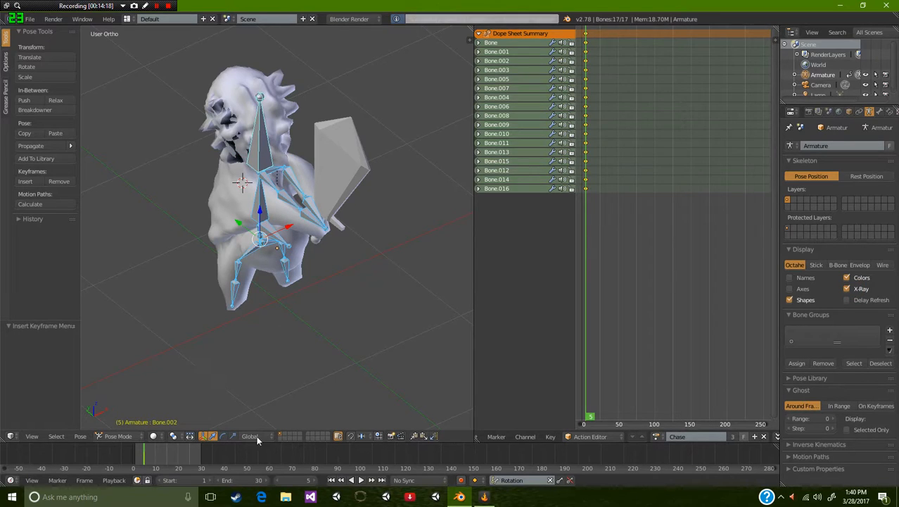
{"action": "left_click", "coordinate": [293, 481]}
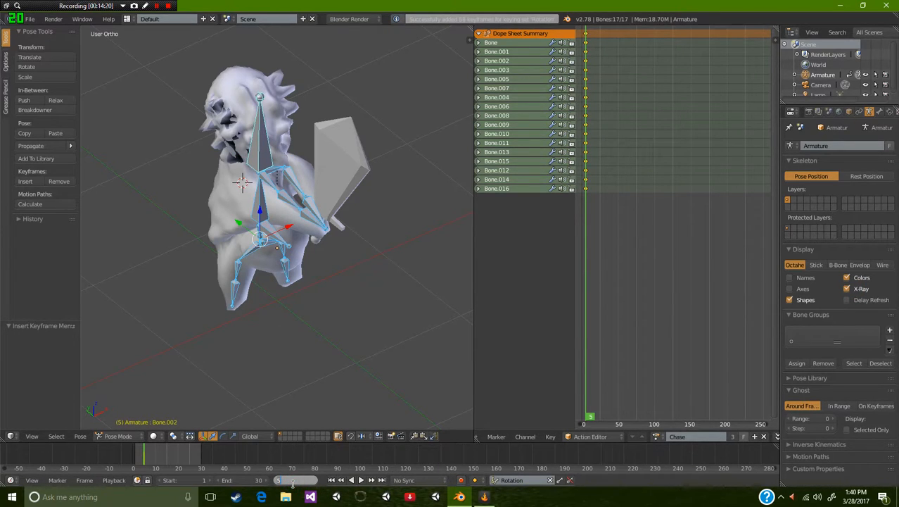
{"action": "key", "text": "Return"}
{"action": "key", "text": "i"}
{"action": "left_click", "coordinate": [297, 481]}
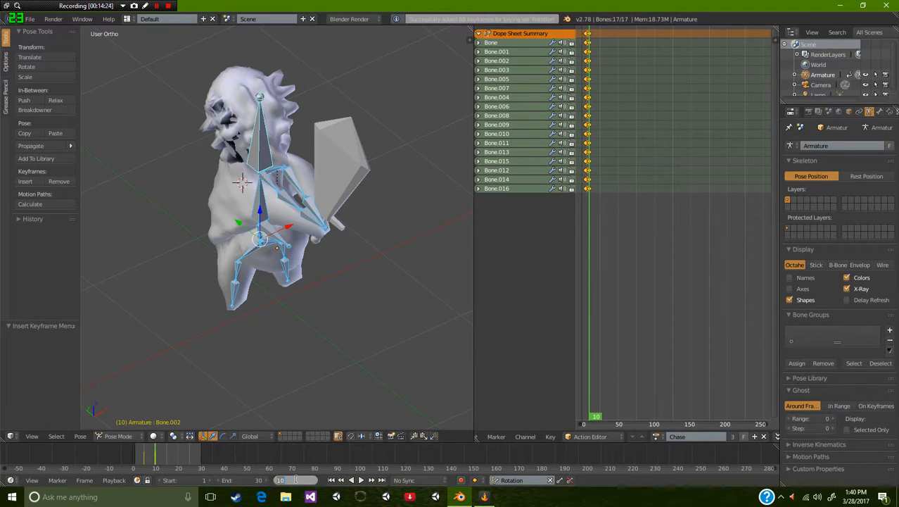
{"action": "key", "text": "Return"}
{"action": "key", "text": "i"}
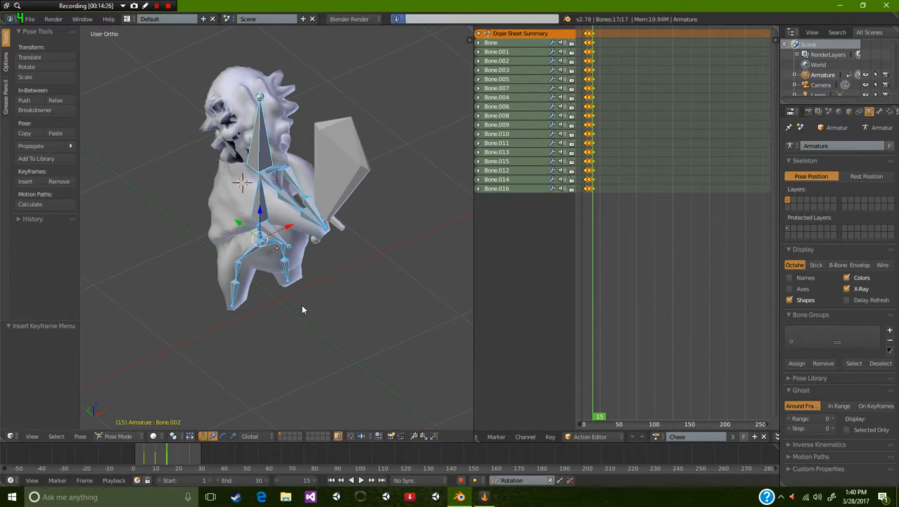
- Keyframe the rotation of all bones at frame 1 of the Chase action and preview the playback
{"action": "left_click", "coordinate": [137, 456]}
{"action": "key", "text": "alt+a"}
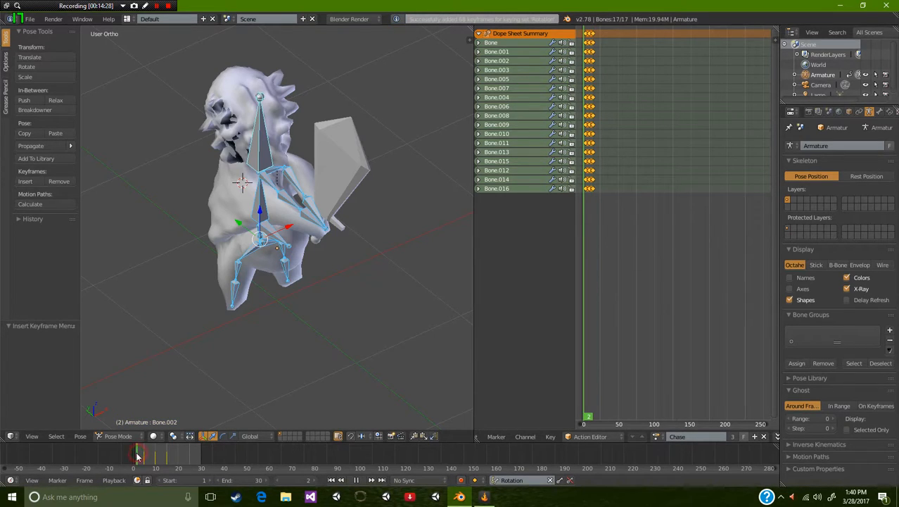
{"action": "left_click_drag", "start_coordinate": [137, 456], "coordinate": [134, 458]}
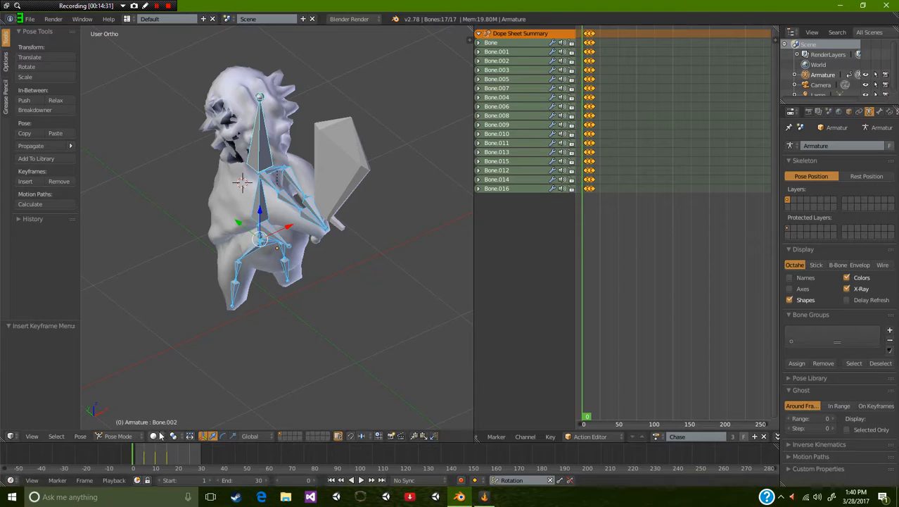
{"action": "left_click", "coordinate": [313, 481]}
{"action": "key", "text": "i"}
{"action": "key", "text": "alt+a"}
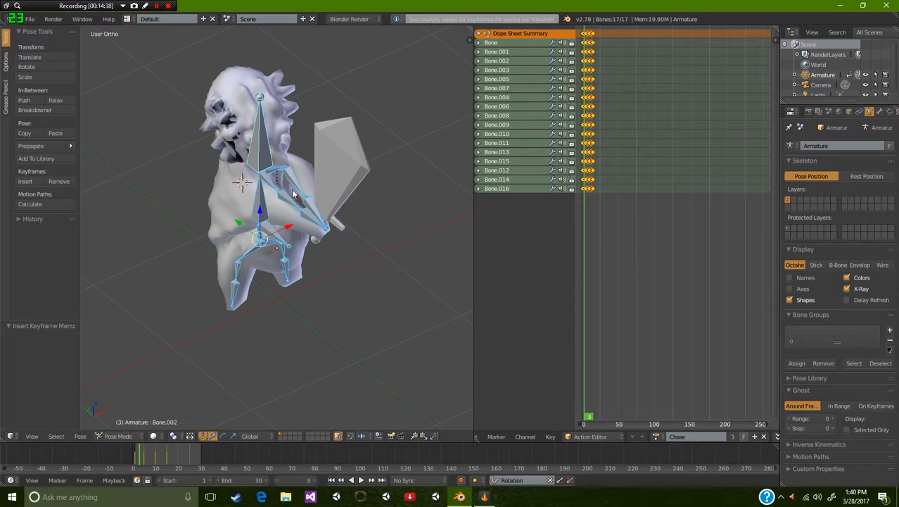
- Delete the frame 1 keyframe of the shoulder bone on the arm without the sword
{"action": "right_click", "coordinate": [267, 189]}
{"action": "middle_click_drag", "start_coordinate": [266, 186], "coordinate": [294, 237]}
{"action": "scroll", "coordinate": [294, 238], "scroll_direction": "up", "scroll_amount": 5}
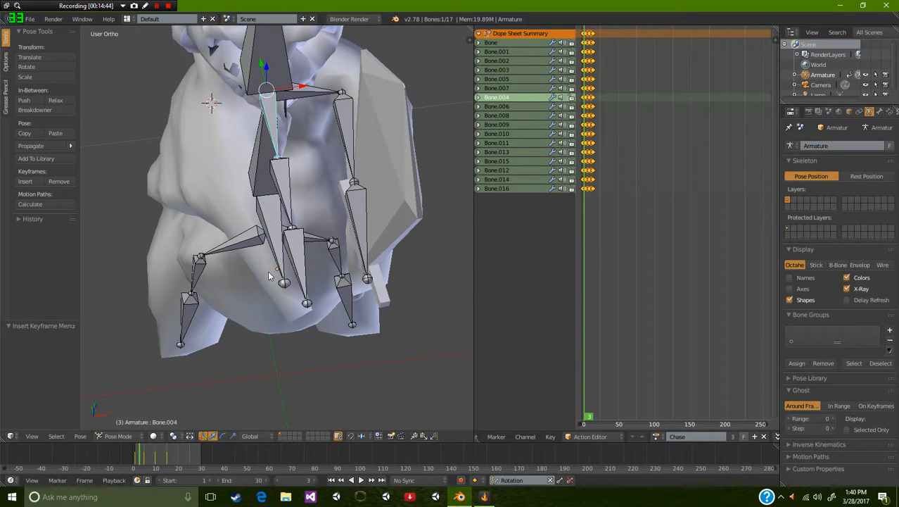
{"action": "left_click_drag", "start_coordinate": [138, 458], "coordinate": [136, 458]}
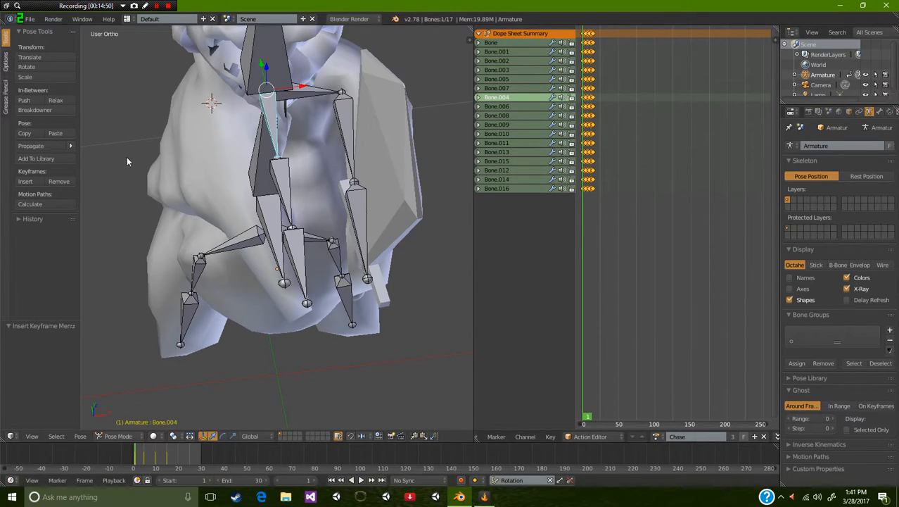
{"action": "left_click", "coordinate": [56, 184]}
{"action": "left_click", "coordinate": [65, 184]}
{"action": "left_click", "coordinate": [150, 456]}
{"action": "left_click_drag", "start_coordinate": [150, 456], "coordinate": [147, 456]}
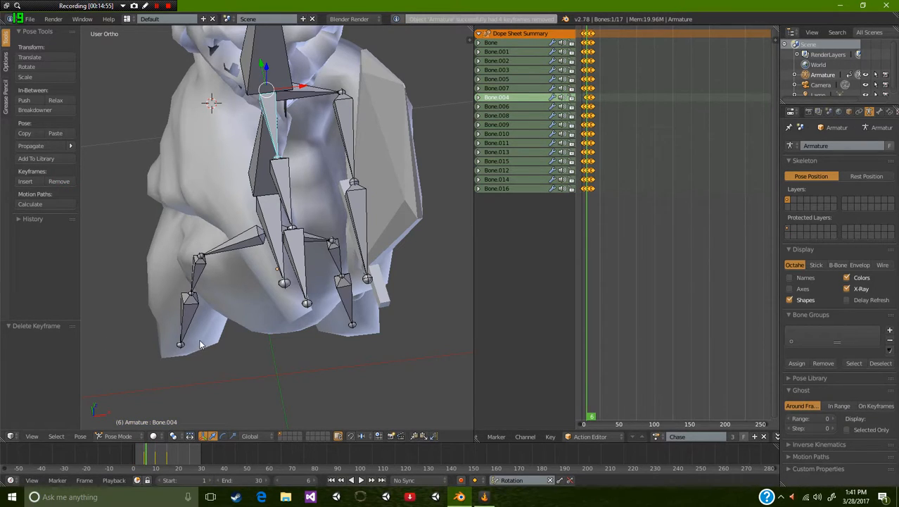
- Delete the keyframes of all bones at frames 1 and 5
{"action": "key", "text": "a"}
{"action": "key", "text": "Left"}
{"action": "key", "text": "Left"}
{"action": "key", "text": "Left"}
{"action": "key", "text": "Left"}
{"action": "key", "text": "Left"}
{"action": "key", "text": "Left"}
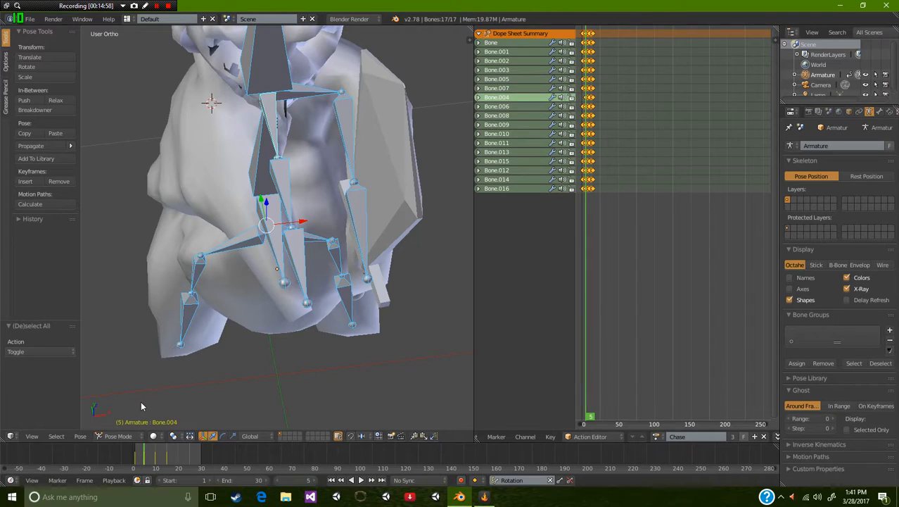
{"action": "key", "text": "Right"}
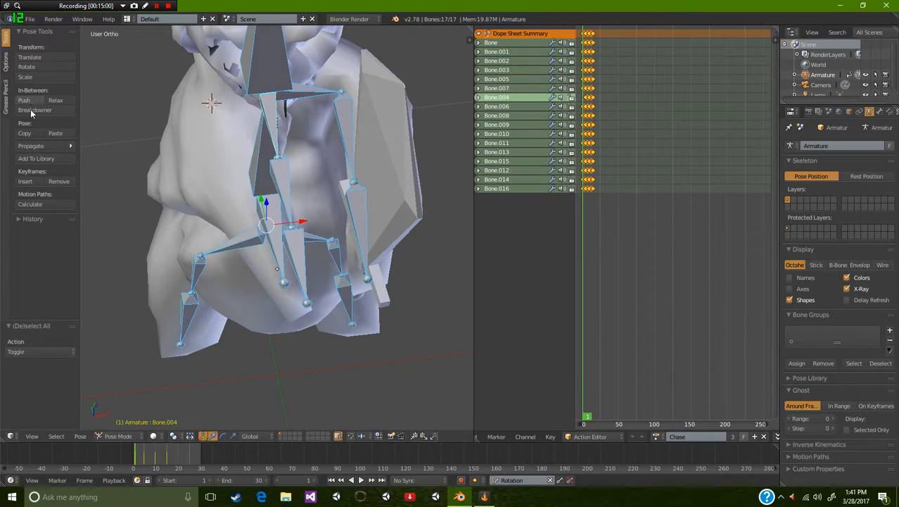
{"action": "left_click", "coordinate": [59, 182]}
{"action": "key", "text": "alt+a"}
{"action": "key", "text": "alt+a"}
{"action": "left_click", "coordinate": [59, 182]}
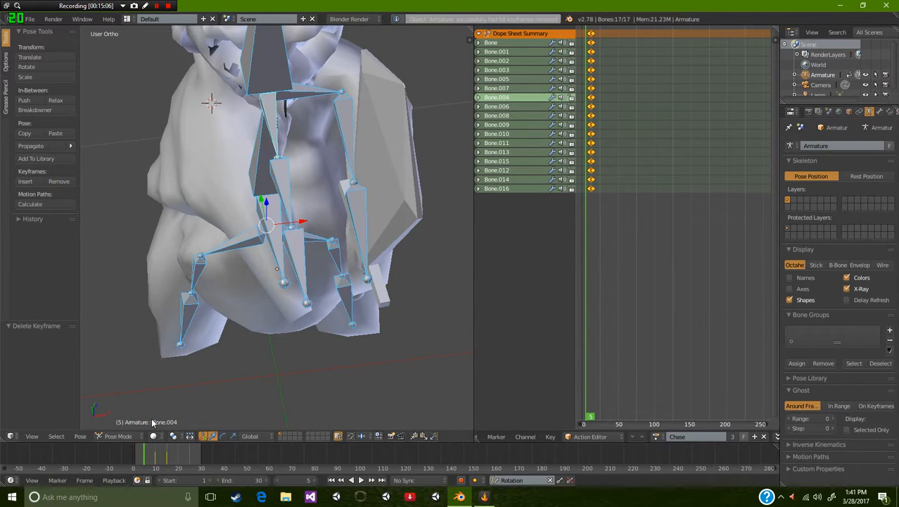
- Delete the remaining keyframes of all bones at frames 10 and 15, and clear the bone selection
{"action": "key", "text": "alt+a"}
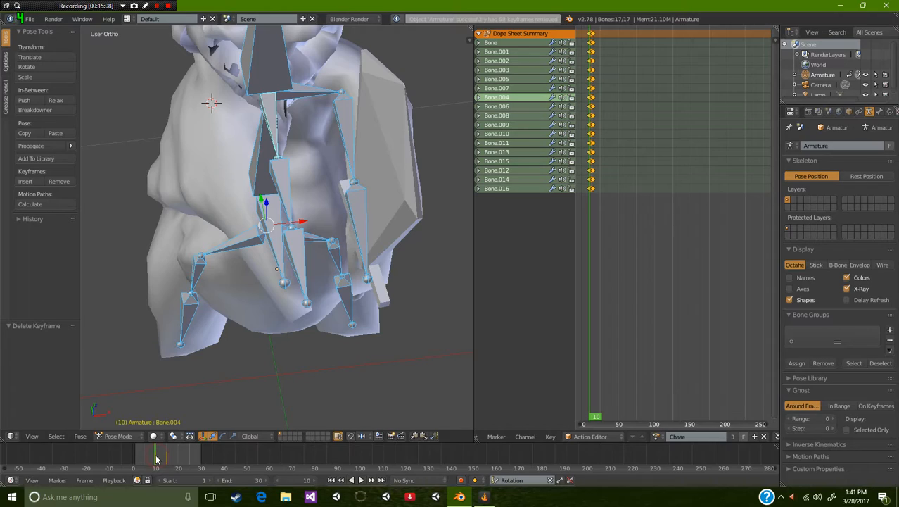
{"action": "left_click", "coordinate": [60, 183]}
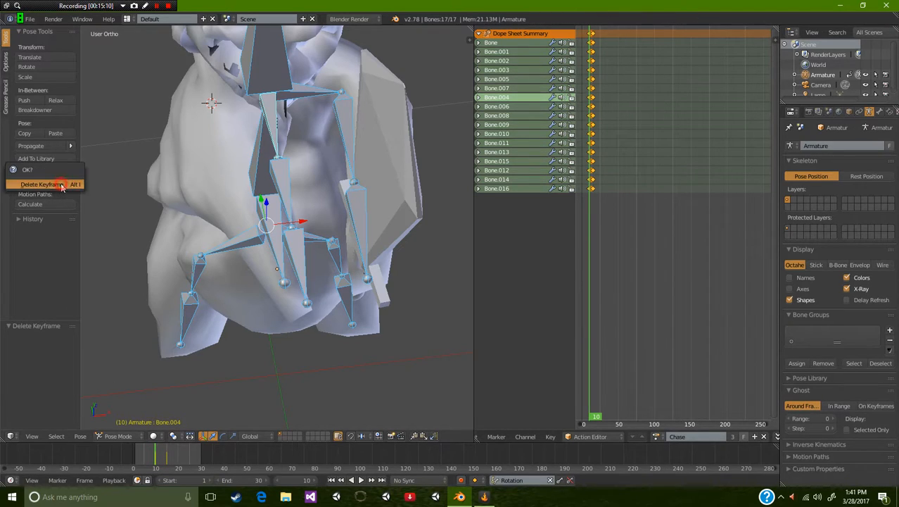
{"action": "left_click", "coordinate": [59, 183]}
{"action": "left_click", "coordinate": [60, 184]}
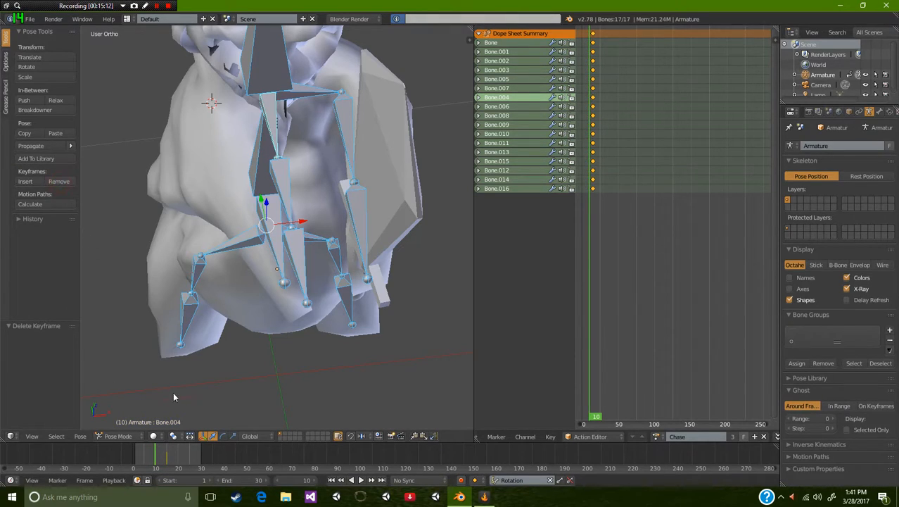
{"action": "left_click", "coordinate": [167, 455]}
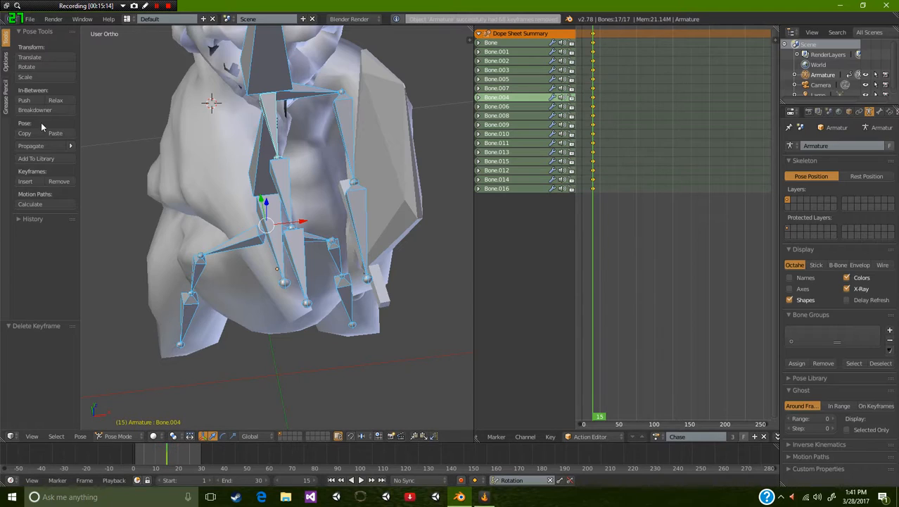
{"action": "left_click", "coordinate": [59, 182]}
{"action": "key", "text": "a"}
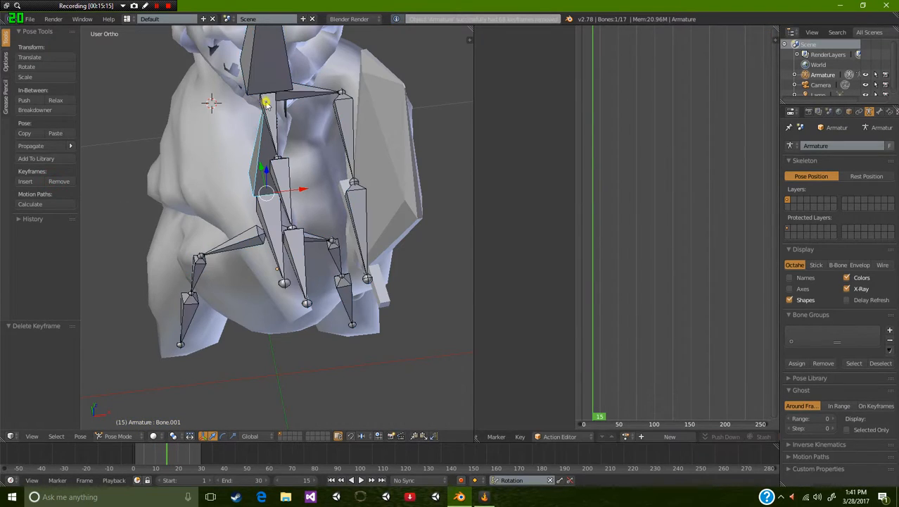
- Rotate the shoulder bone of the arm without the sword by -90° about the global Z axis
{"action": "right_click", "coordinate": [267, 115]}
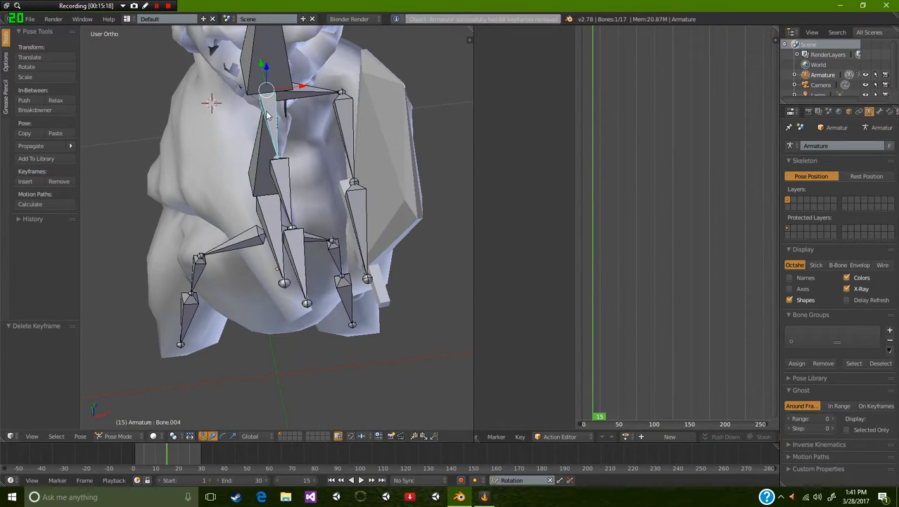
{"action": "key", "text": "r"}
{"action": "type", "text": "z"}
{"action": "type", "text": "9"}
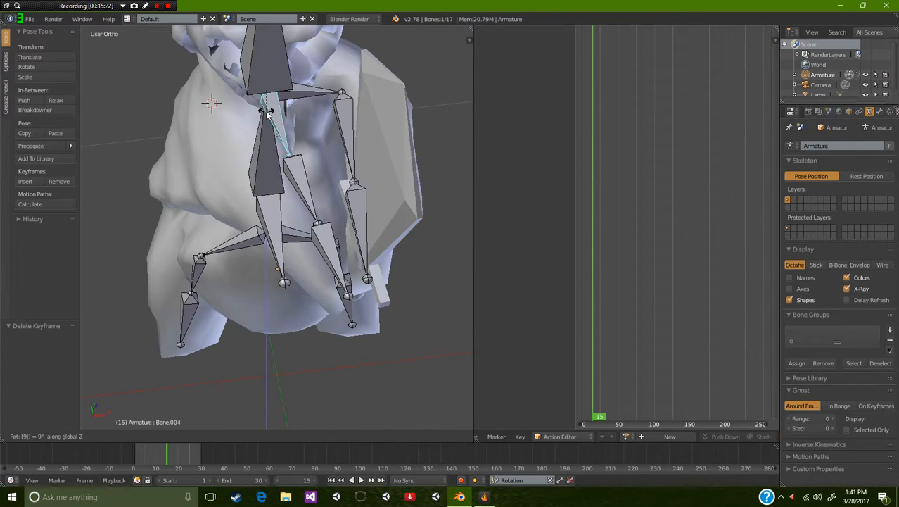
{"action": "type", "text": "0"}
{"action": "key", "text": "Return"}
- Rotate the upper arm bone attached to that shoulder by 90° about the global Z axis
{"action": "right_click", "coordinate": [153, 119]}
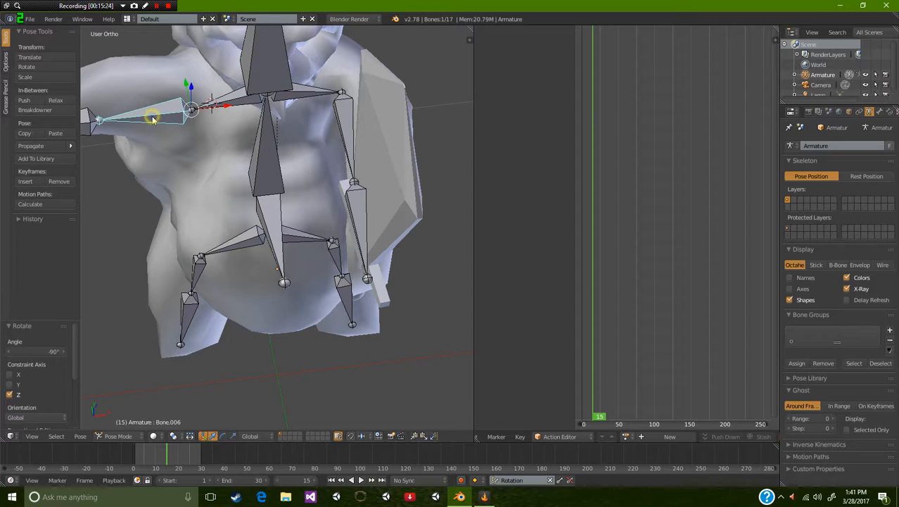
{"action": "type", "text": "rz"}
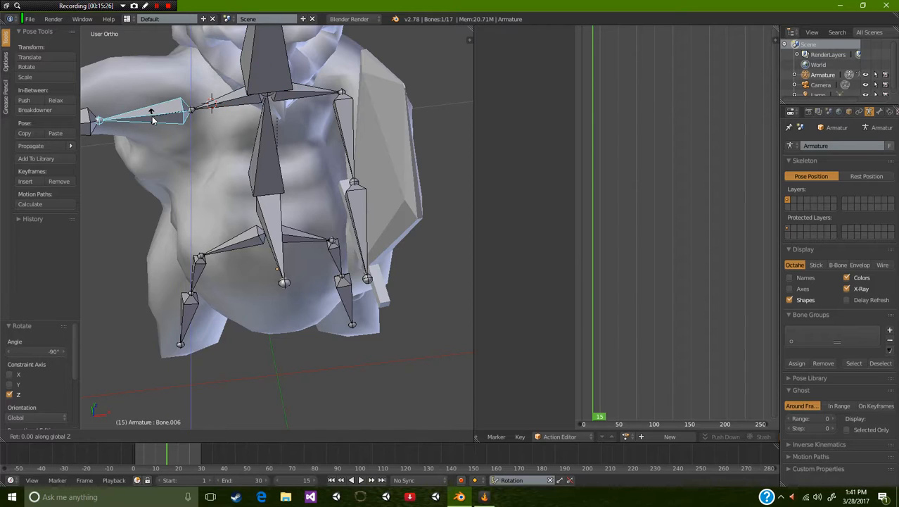
{"action": "type", "text": "90"}
{"action": "key", "text": "Return"}
{"action": "scroll", "coordinate": [187, 168], "scroll_direction": "down", "scroll_amount": 3}
{"action": "mouse_move", "coordinate": [186, 166]}
{"action": "middle_mouse_down"}
{"action": "mouse_move", "coordinate": [320, 151]}
{"action": "mouse_move", "coordinate": [281, 204]}
{"action": "middle_mouse_up"}
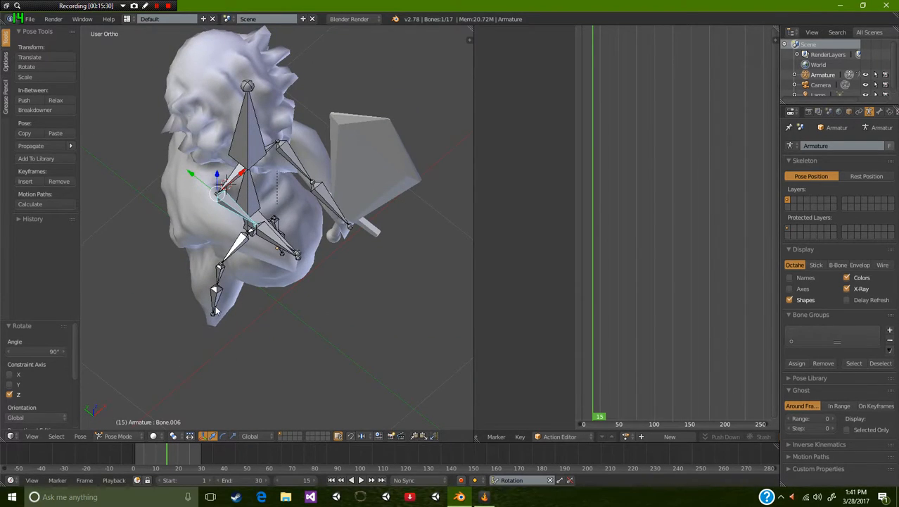
- Keyframe the rotation of all bones at frames 1, 10 and 20
{"action": "key", "text": "a"}
{"action": "left_click_drag", "start_coordinate": [169, 457], "coordinate": [135, 456]}
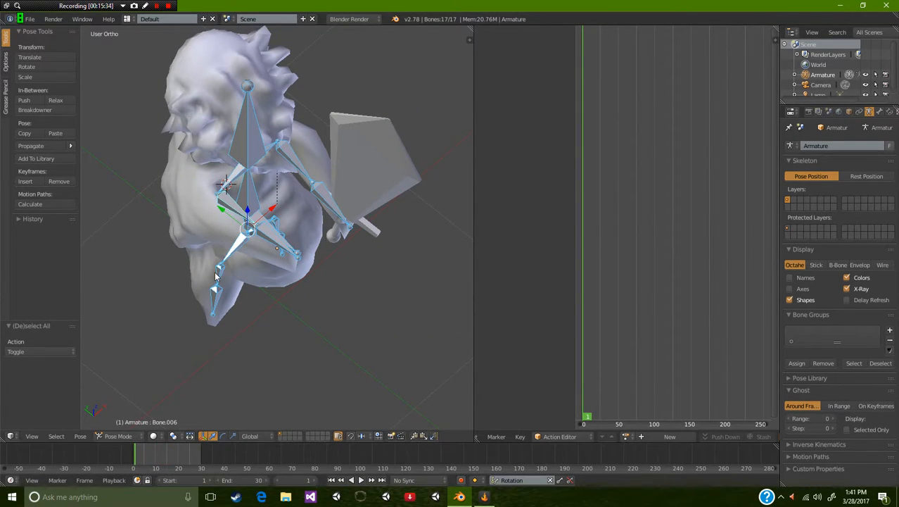
{"action": "key", "text": "i"}
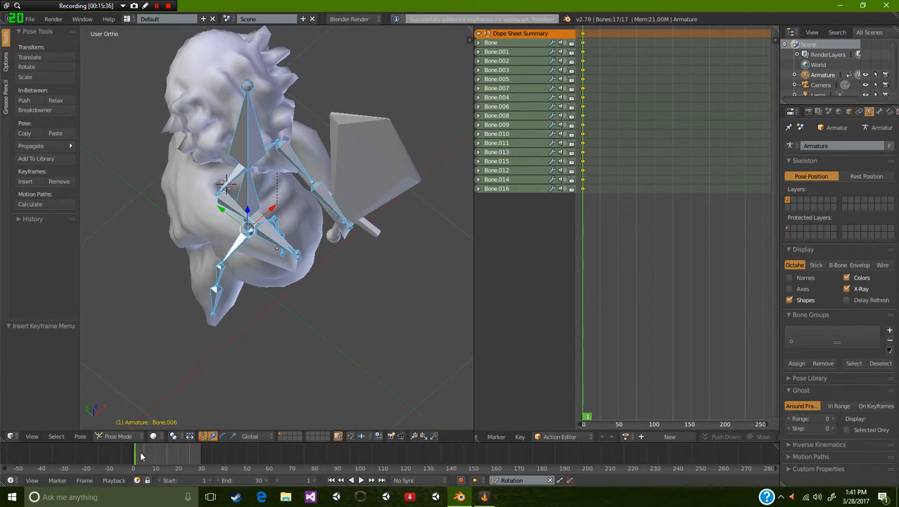
{"action": "key", "text": "alt+a"}
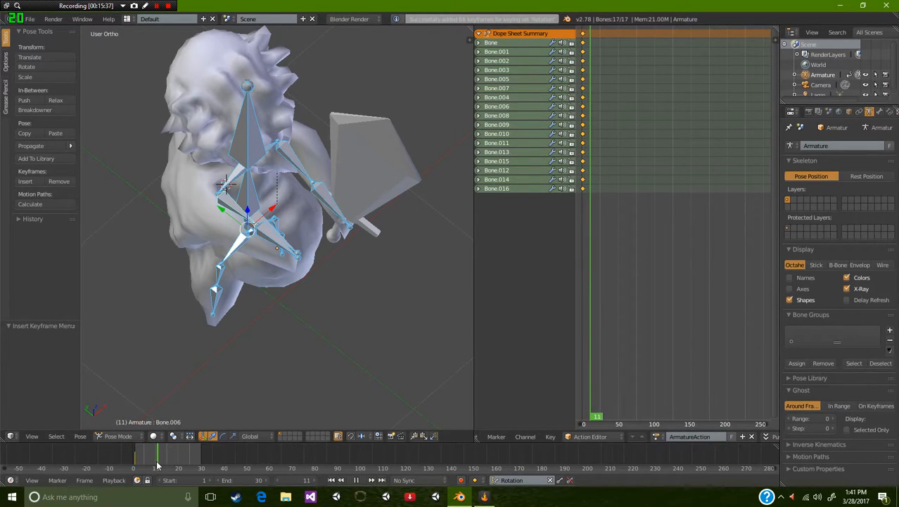
{"action": "key", "text": "alt+a"}
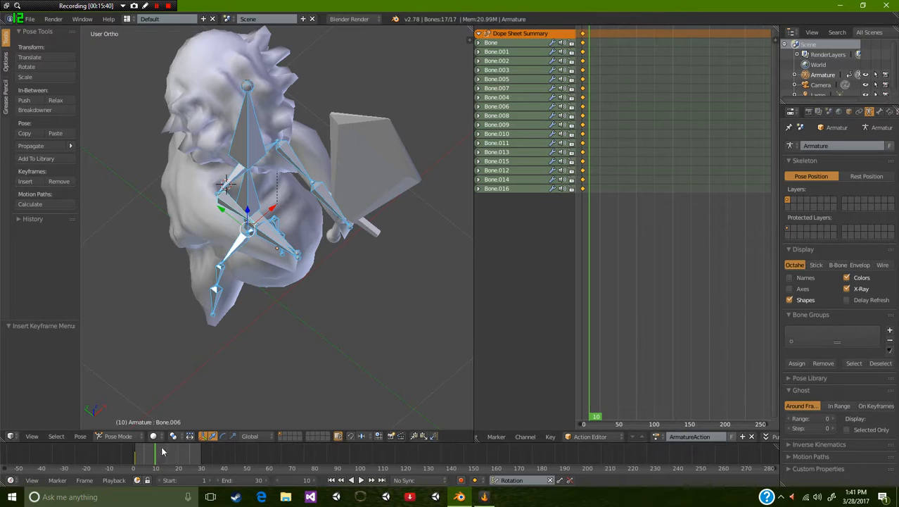
{"action": "key", "text": "i"}
{"action": "key", "text": "alt+a"}
{"action": "left_click", "coordinate": [179, 458]}
{"action": "key", "text": "alt+a"}
{"action": "key", "text": "i"}
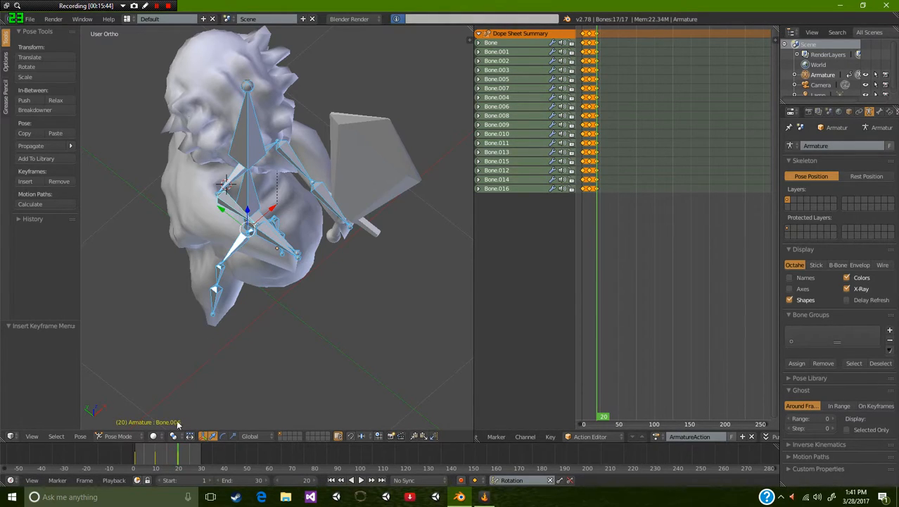
- At frame 5, swing the upper arm bone of the arm without the sword up about 20° in the side view and keyframe all bones' rotation
{"action": "left_click_drag", "start_coordinate": [178, 460], "coordinate": [146, 460]}
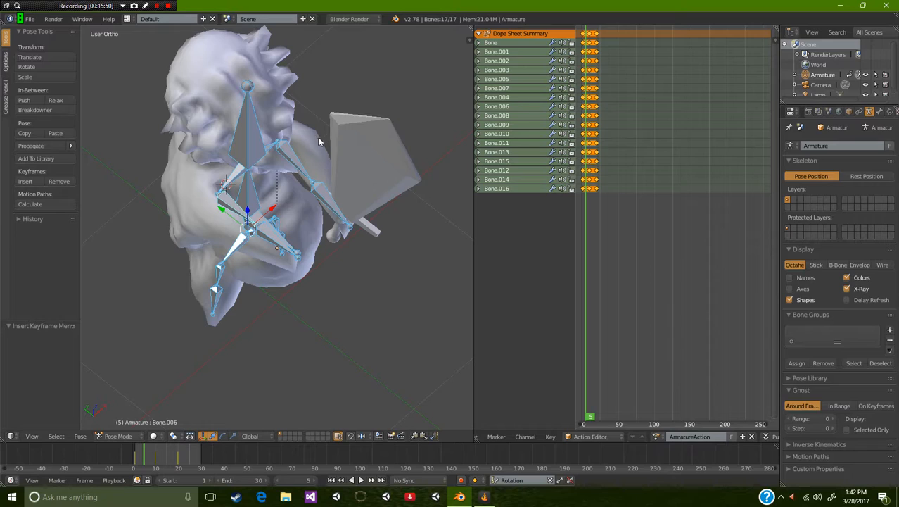
{"action": "right_click", "coordinate": [301, 176]}
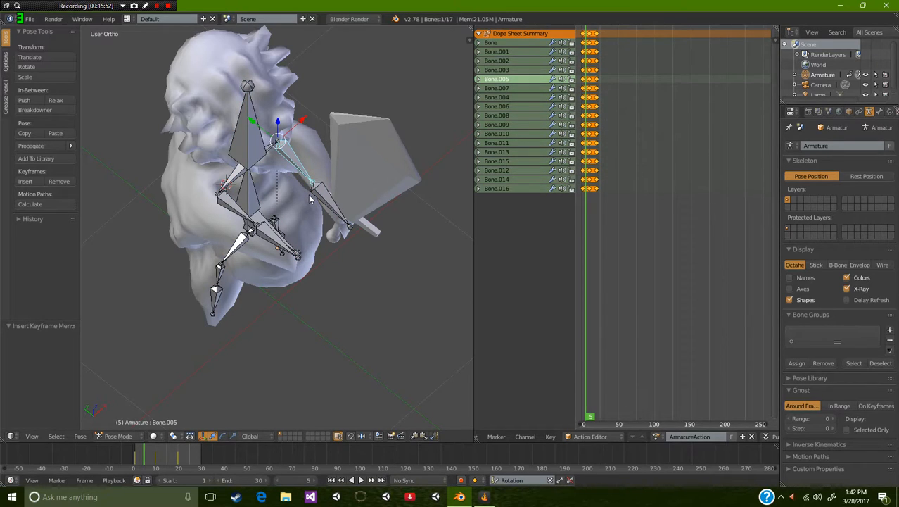
{"action": "key", "text": "KP_3"}
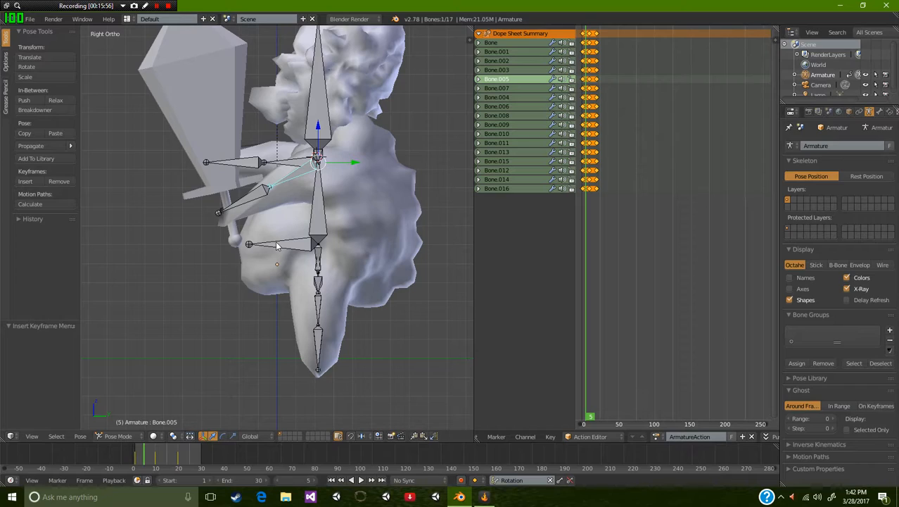
{"action": "right_click", "coordinate": [287, 161]}
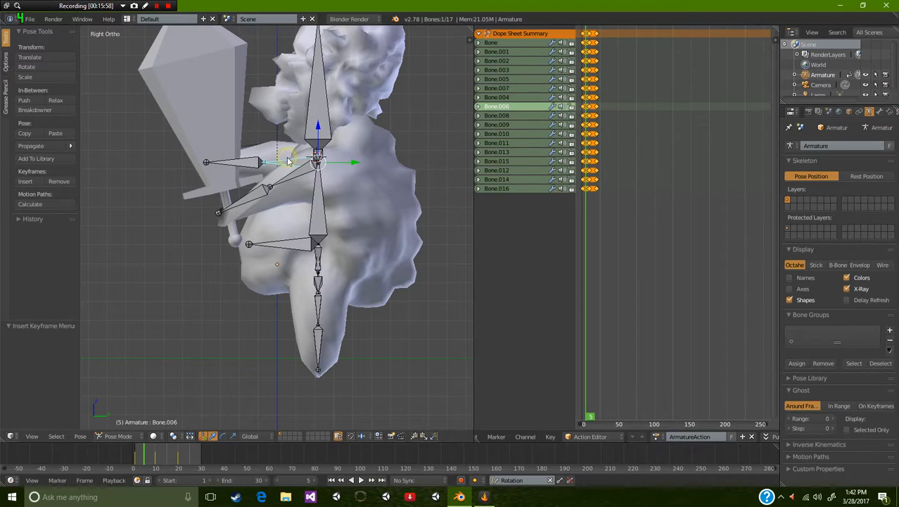
{"action": "key", "text": "r"}
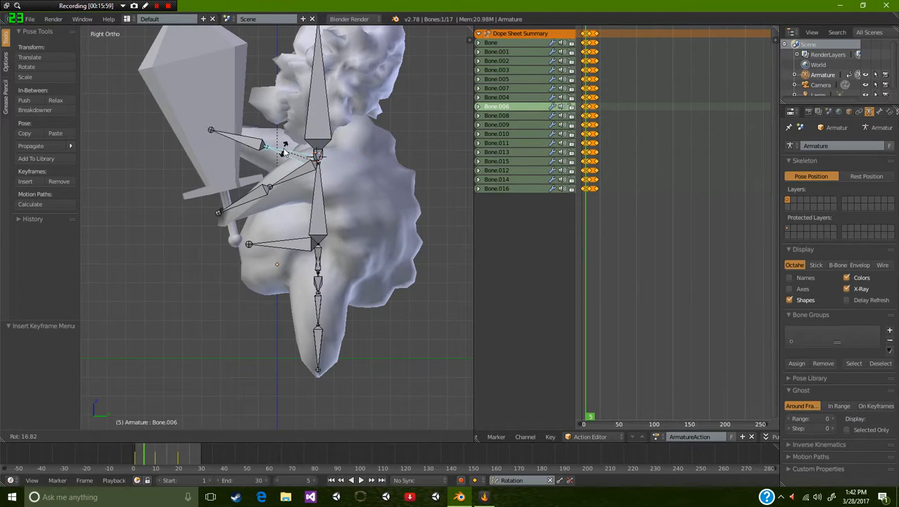
{"action": "left_click", "coordinate": [285, 148]}
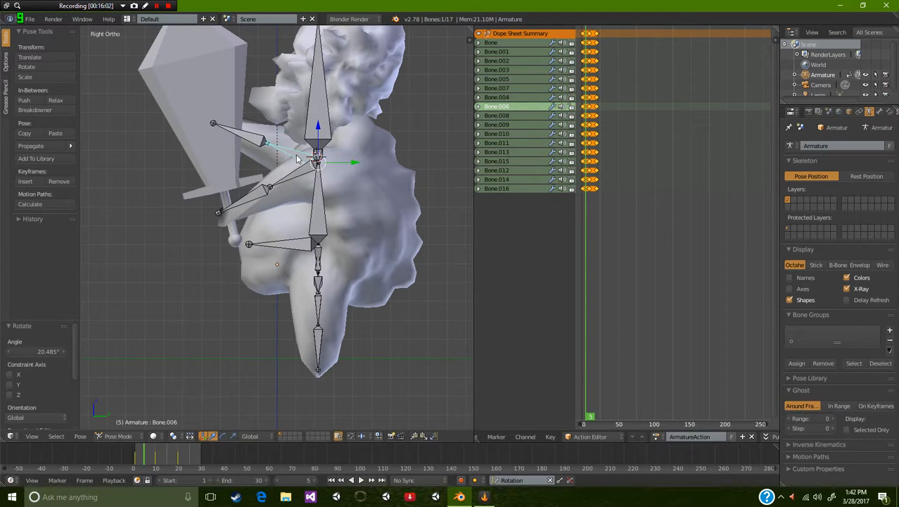
{"action": "key", "text": "a"}
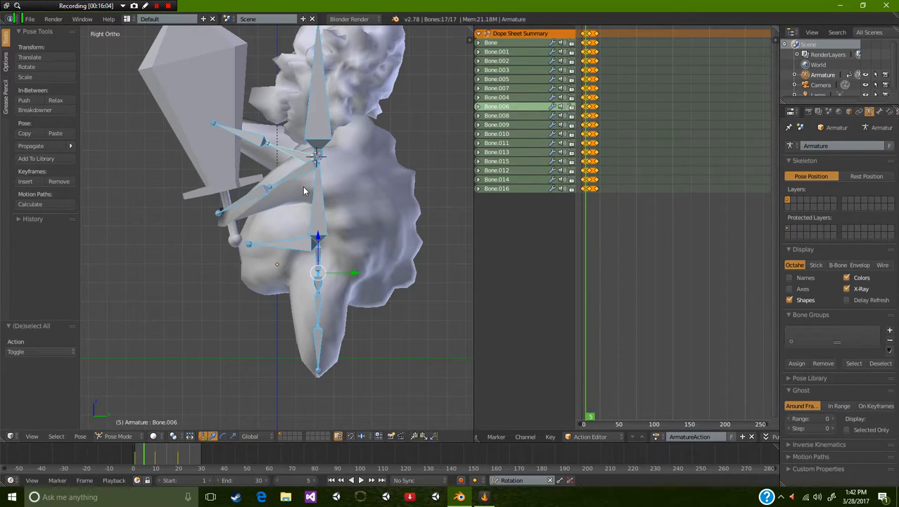
{"action": "key", "text": "i"}
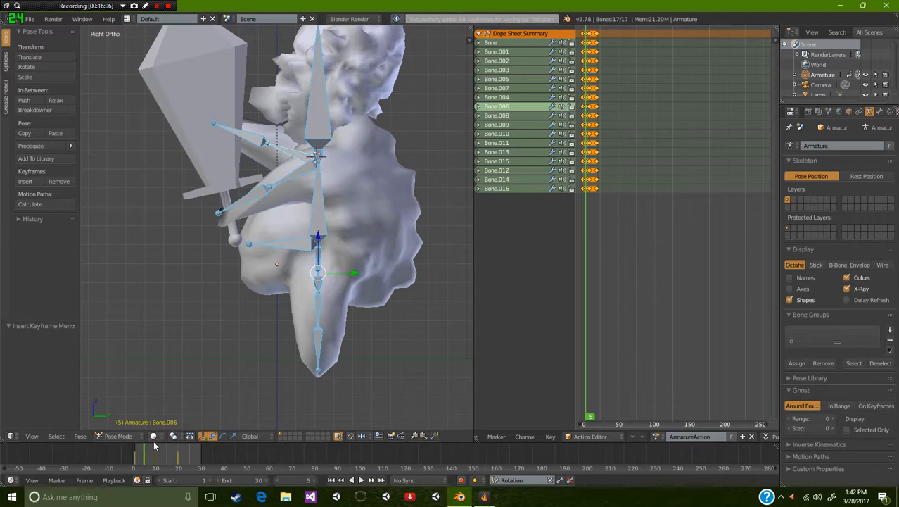
{"action": "left_click_drag", "start_coordinate": [139, 453], "coordinate": [136, 455]}
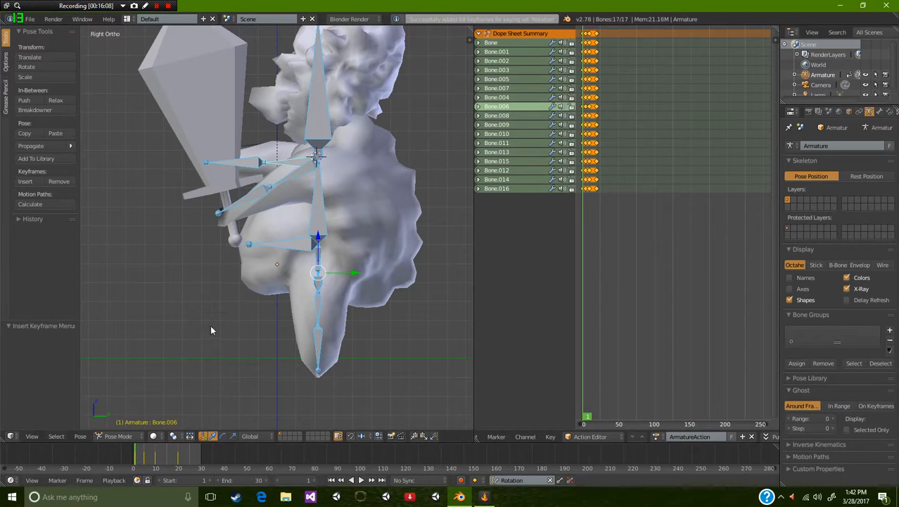
{"action": "right_click", "coordinate": [278, 181]}
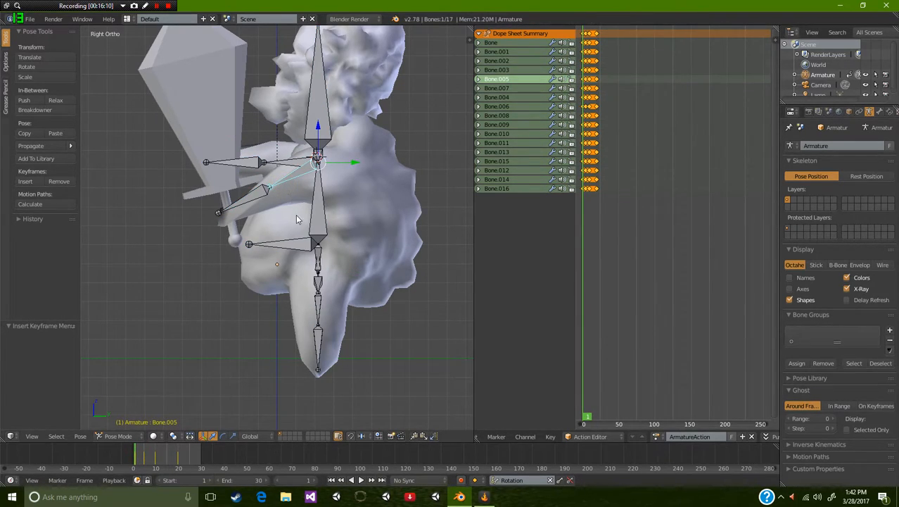
{"action": "key", "text": "r"}
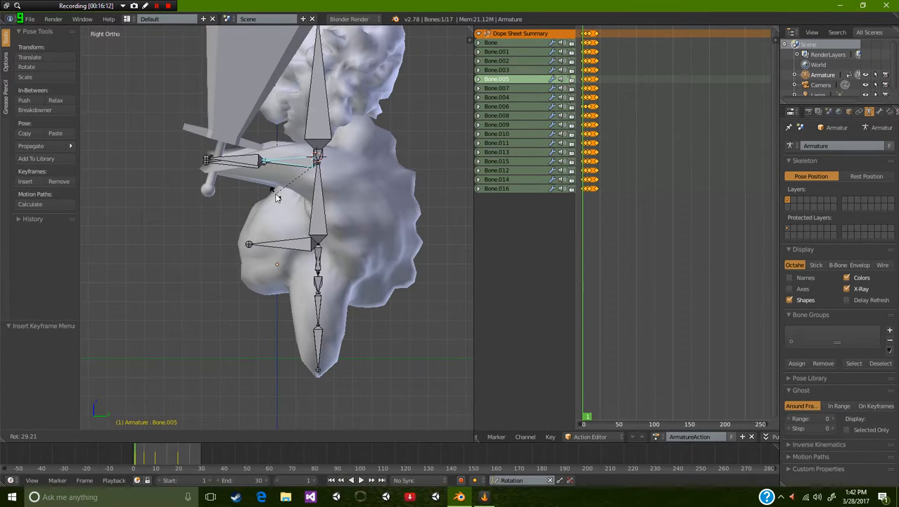
{"action": "left_click", "coordinate": [277, 196]}
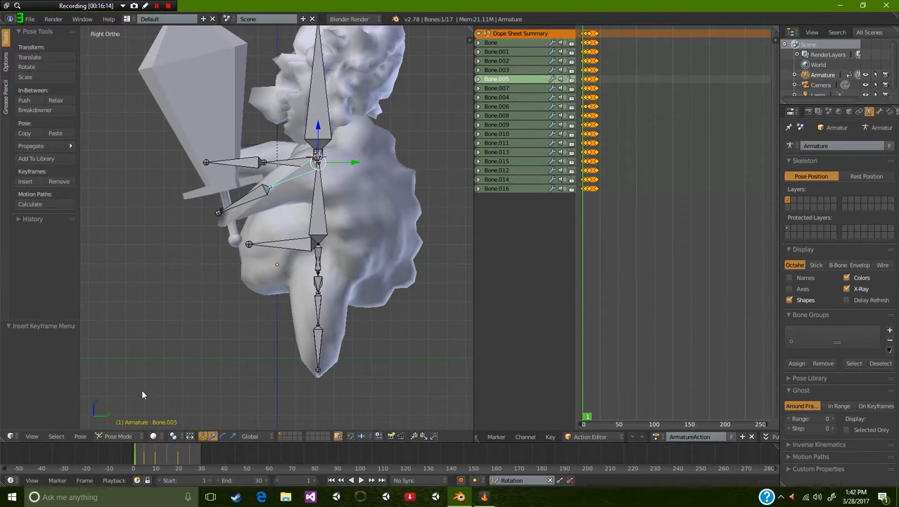
- At frame 10, rotate the upper arm bone of the arm without the sword downward and keyframe its rotation
{"action": "right_click", "coordinate": [279, 165]}
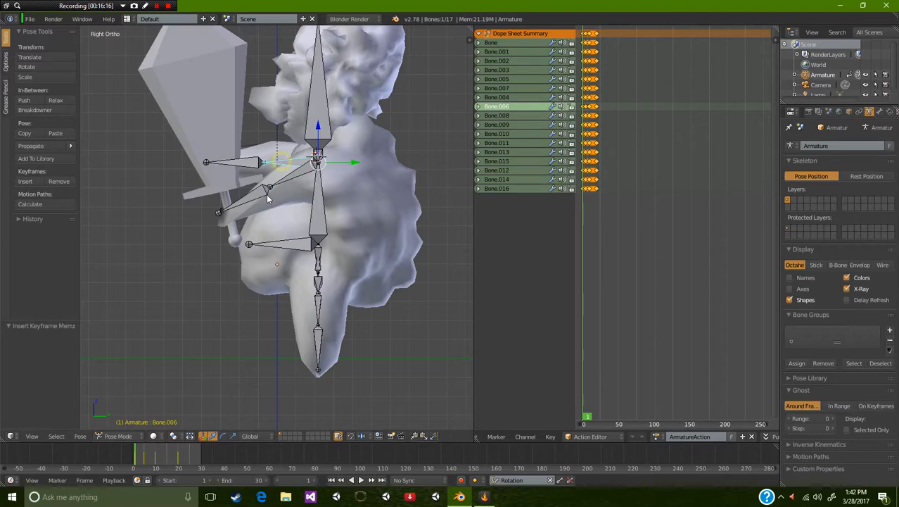
{"action": "key", "text": "alt+a"}
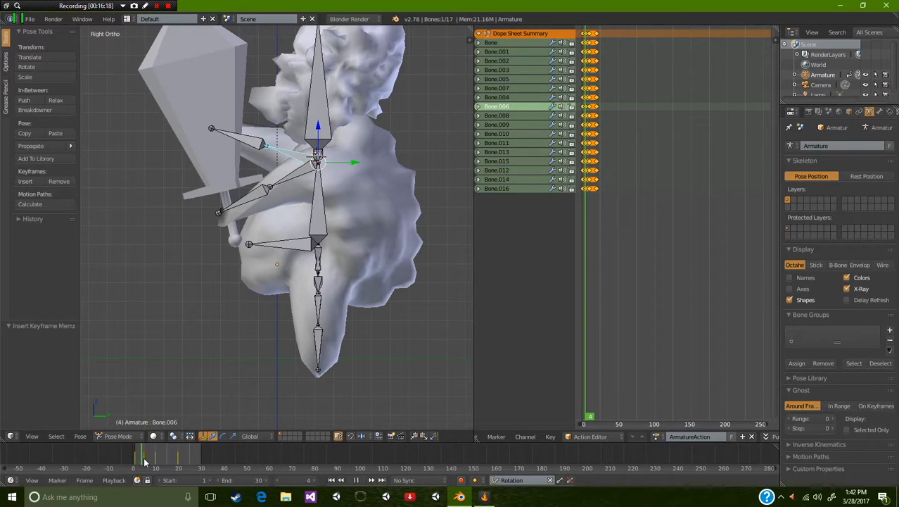
{"action": "mouse_move", "coordinate": [144, 463]}
{"action": "left_mouse_down"}
{"action": "mouse_move", "coordinate": [133, 462]}
{"action": "mouse_move", "coordinate": [157, 466]}
{"action": "left_mouse_up"}
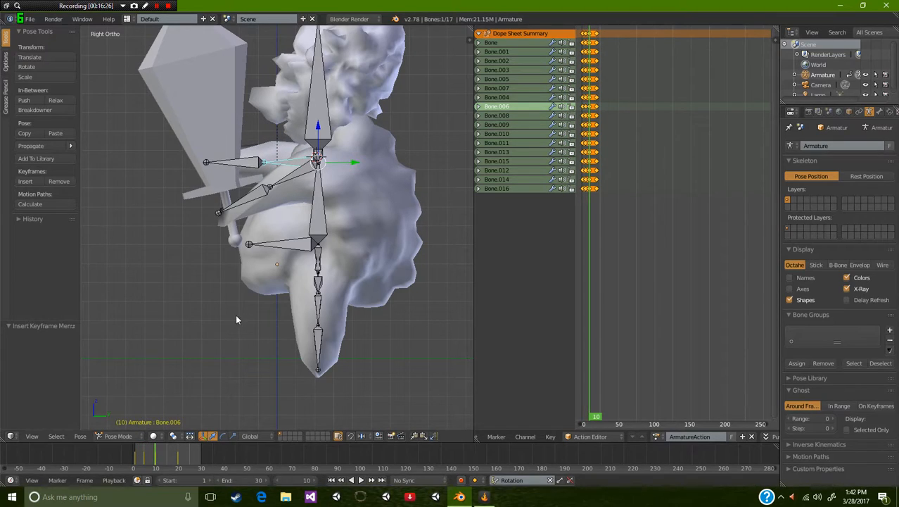
{"action": "key", "text": "r"}
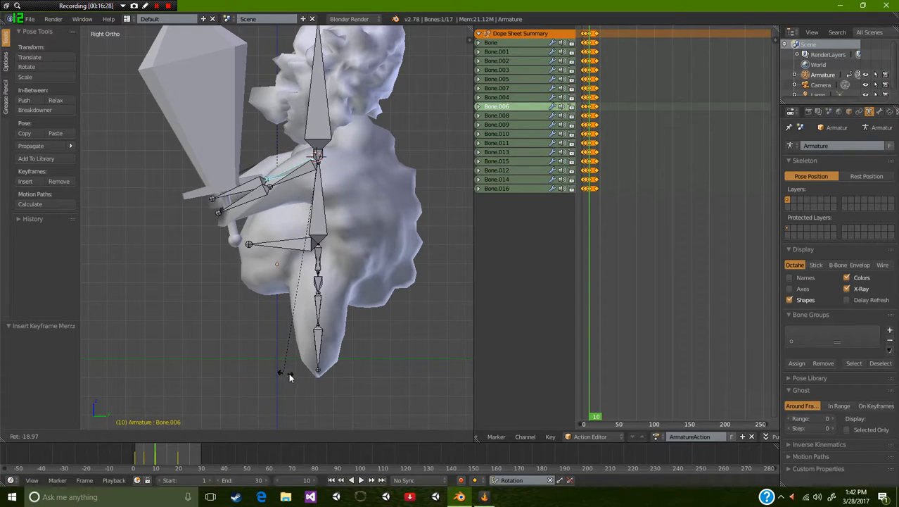
{"action": "left_click", "coordinate": [311, 374]}
{"action": "key", "text": "i"}
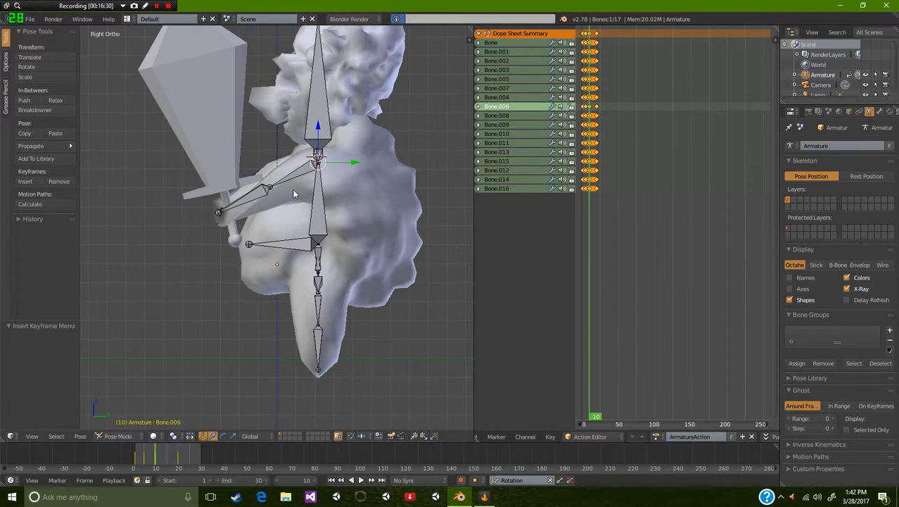
- Rotate the sword arm's upper arm bone upward at frame 10 and keyframe its rotation
{"action": "right_click", "coordinate": [301, 177]}
{"action": "key", "text": "r"}
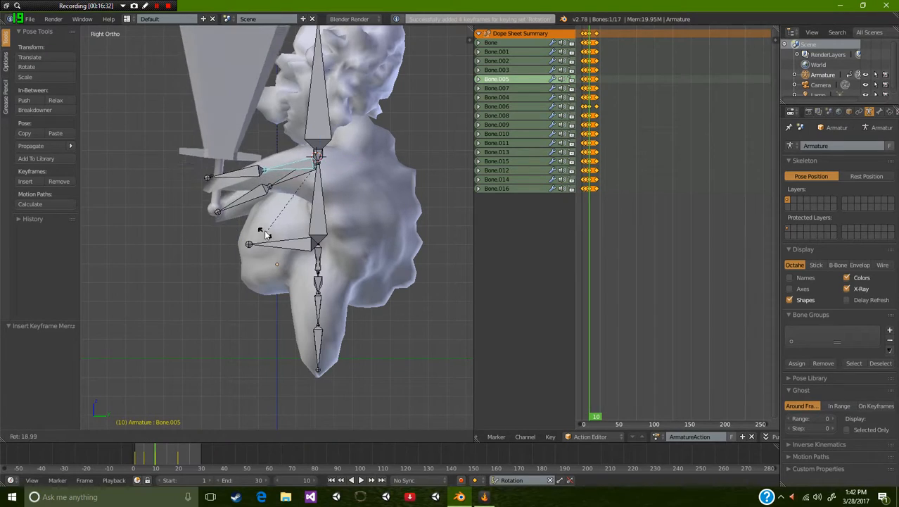
{"action": "left_click", "coordinate": [267, 212]}
{"action": "key", "text": "i"}
- At frame 15, rotate the sword arm's upper arm bone up about 32° in the side view and about 19° around the global Z axis
{"action": "left_click", "coordinate": [168, 464]}
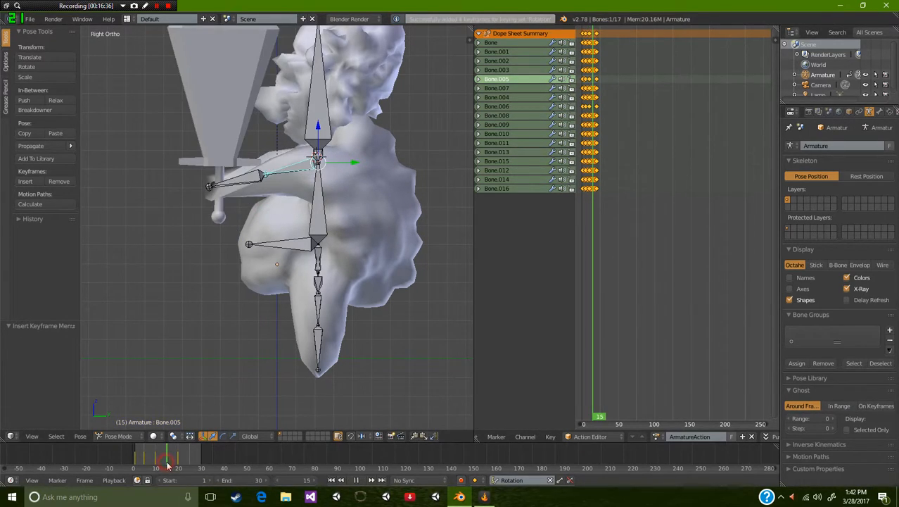
{"action": "key", "text": "r"}
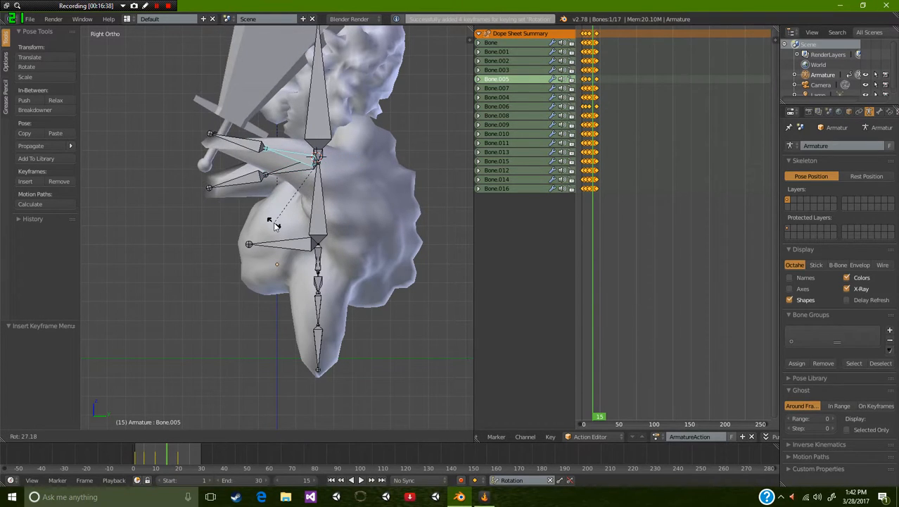
{"action": "left_click", "coordinate": [273, 216]}
{"action": "middle_click_drag", "start_coordinate": [273, 216], "coordinate": [369, 265]}
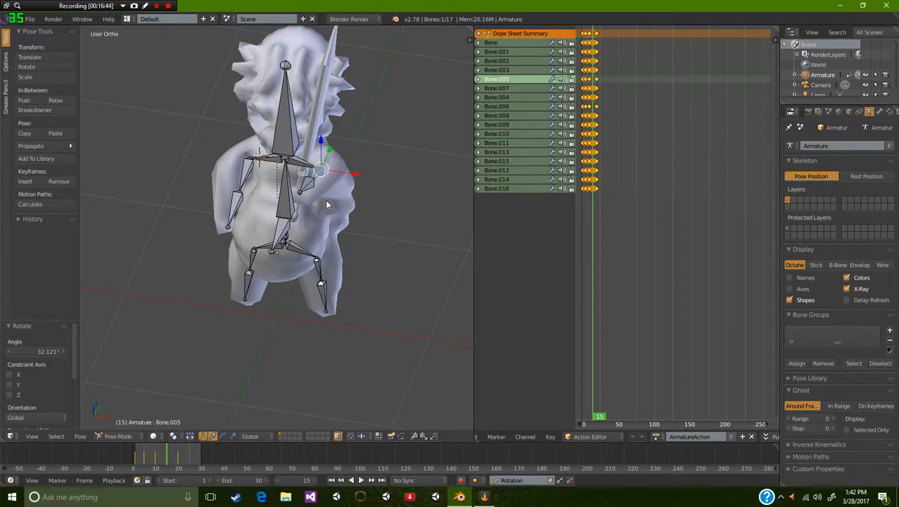
{"action": "key", "text": "r"}
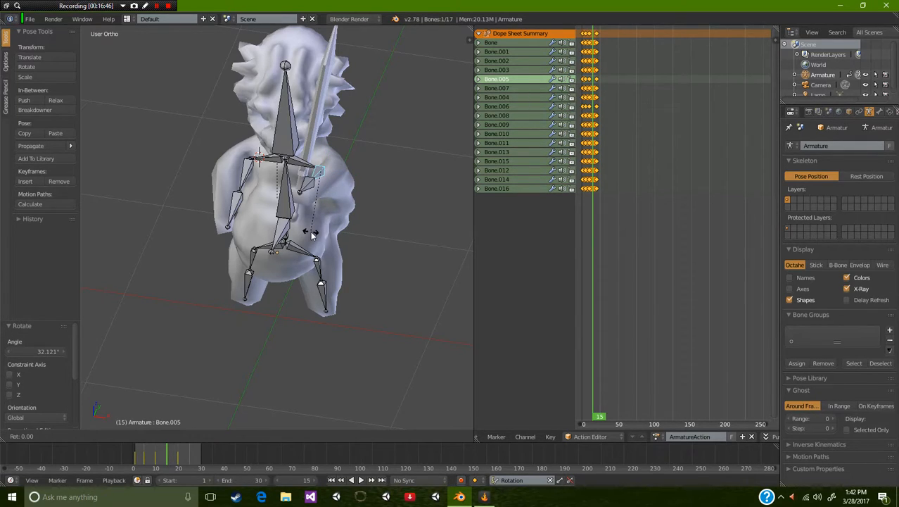
{"action": "key", "text": "z"}
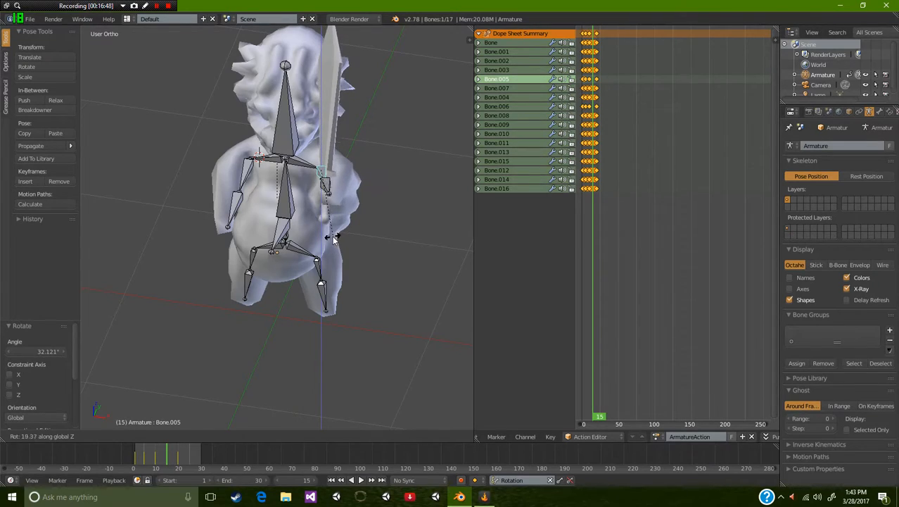
{"action": "left_click", "coordinate": [334, 237]}
- Rotate the sword arm's forearm bone about -28° around the global Z axis and keyframe the rotation of all bones at frame 15
{"action": "right_click", "coordinate": [326, 188]}
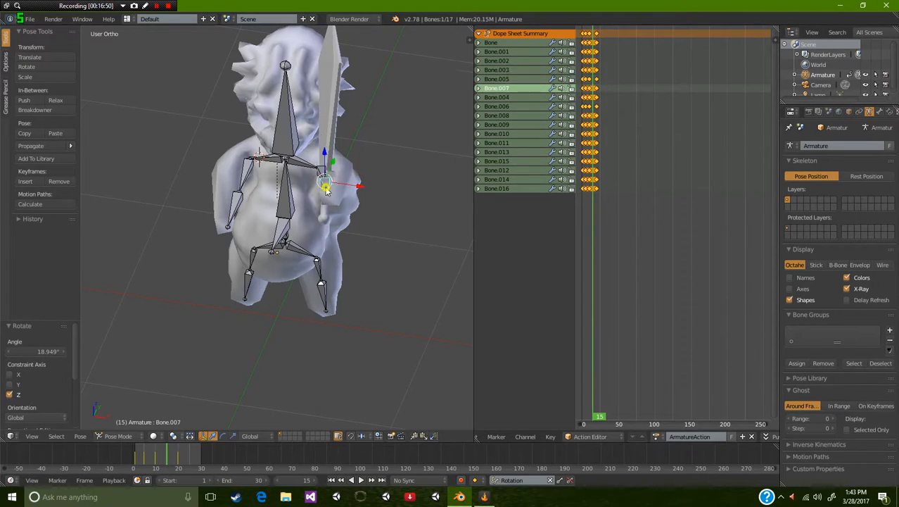
{"action": "key", "text": "r"}
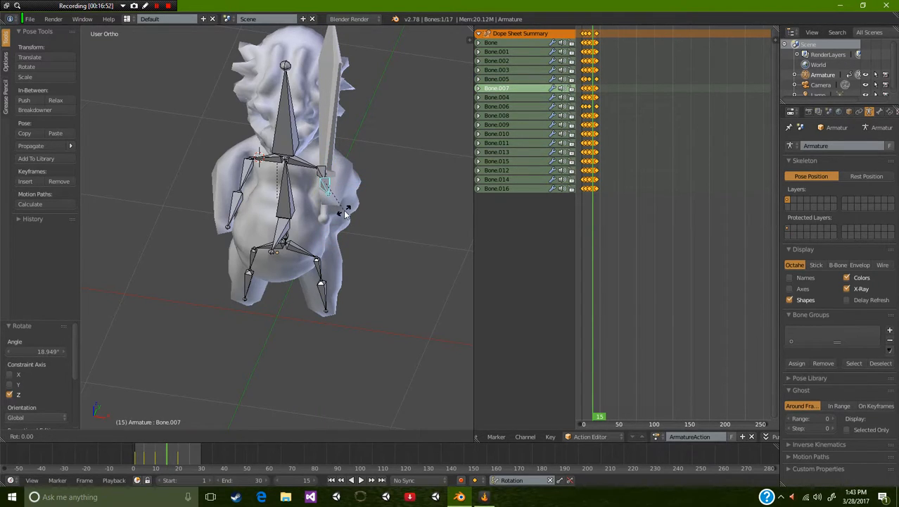
{"action": "left_click", "coordinate": [328, 216]}
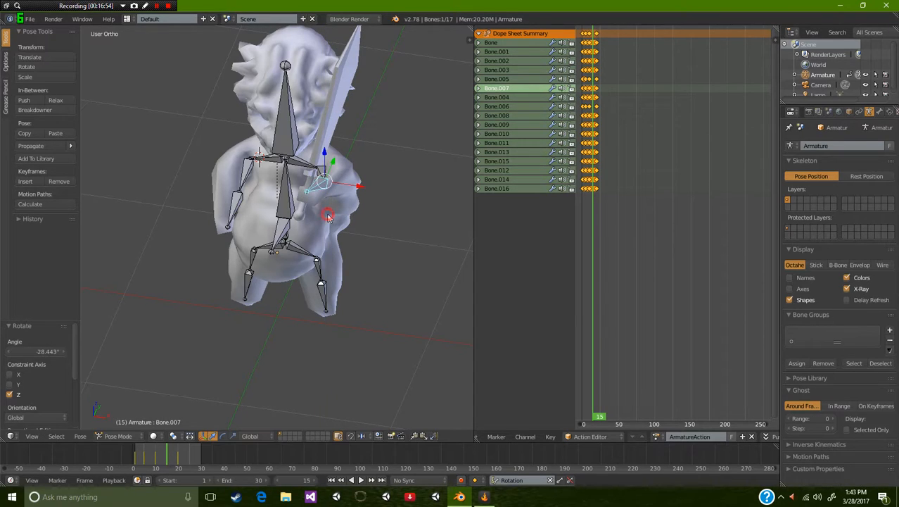
{"action": "middle_click_drag", "start_coordinate": [332, 217], "coordinate": [359, 237]}
{"action": "key", "text": "a"}
{"action": "key", "text": "a"}
{"action": "key", "text": "i"}
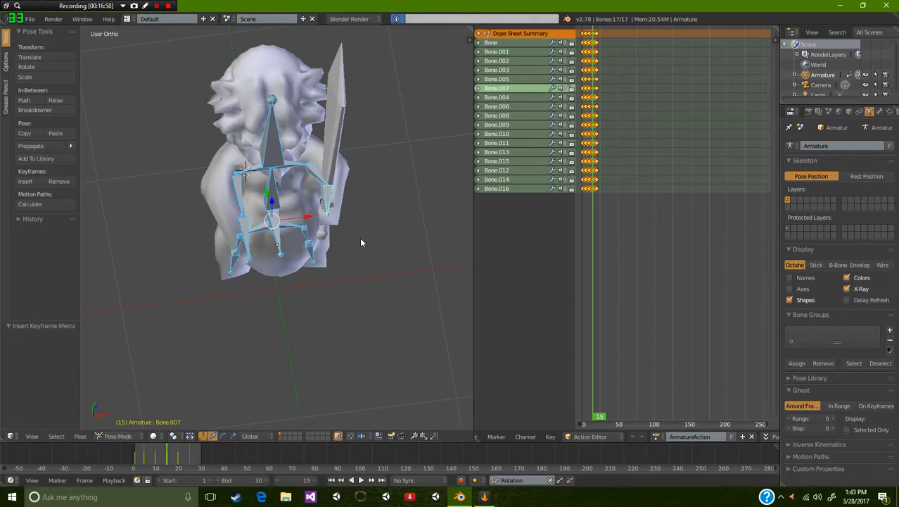
- Set the animation's end frame to 20 and play it back, viewing the arm swings from the front and the side
{"action": "key", "text": "alt+a"}
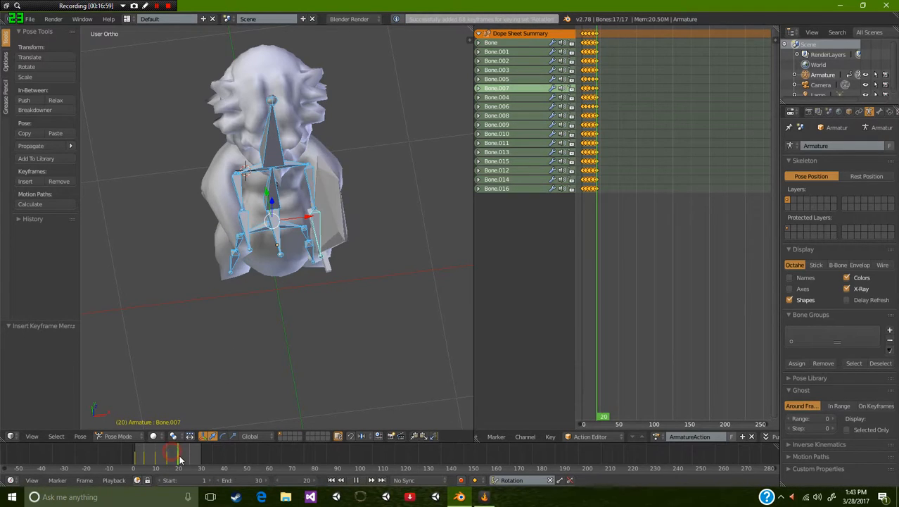
{"action": "left_click_drag", "start_coordinate": [144, 462], "coordinate": [121, 464]}
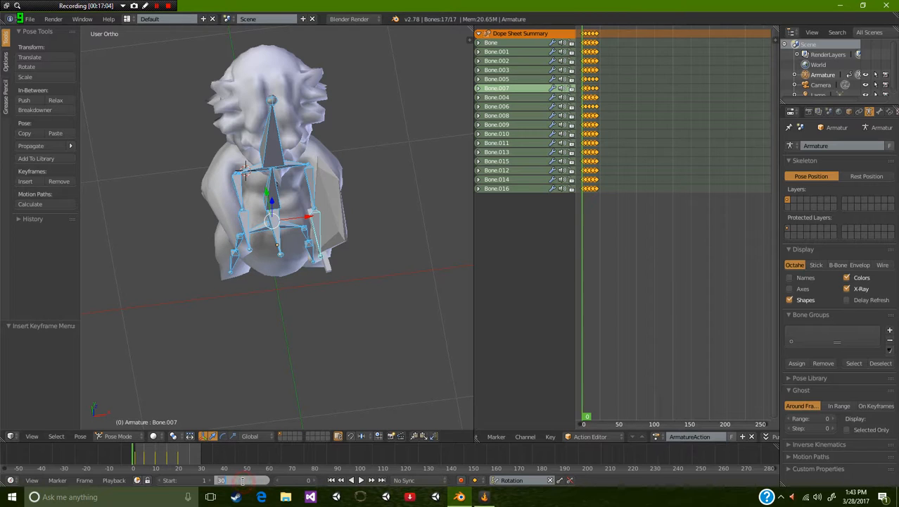
{"action": "key", "text": "alt+a"}
{"action": "middle_click_drag", "start_coordinate": [309, 277], "coordinate": [197, 226]}
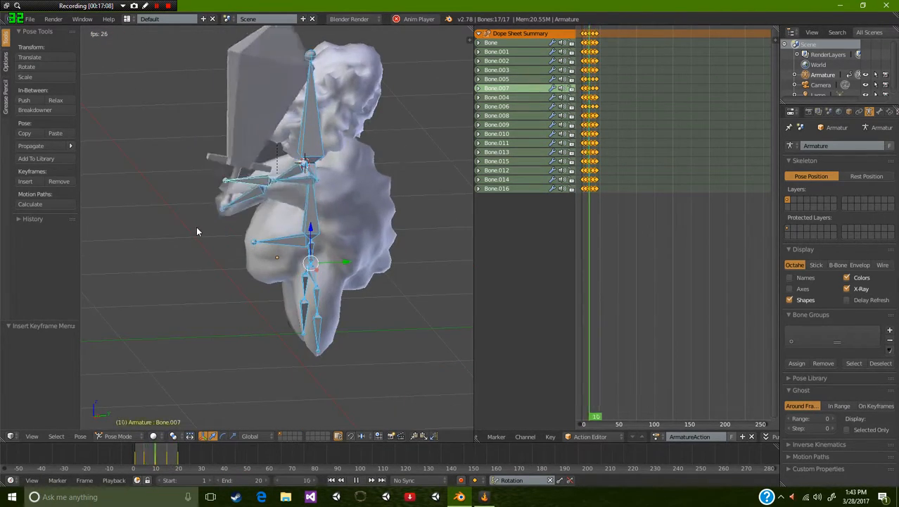
{"action": "key", "text": "KP_1"}
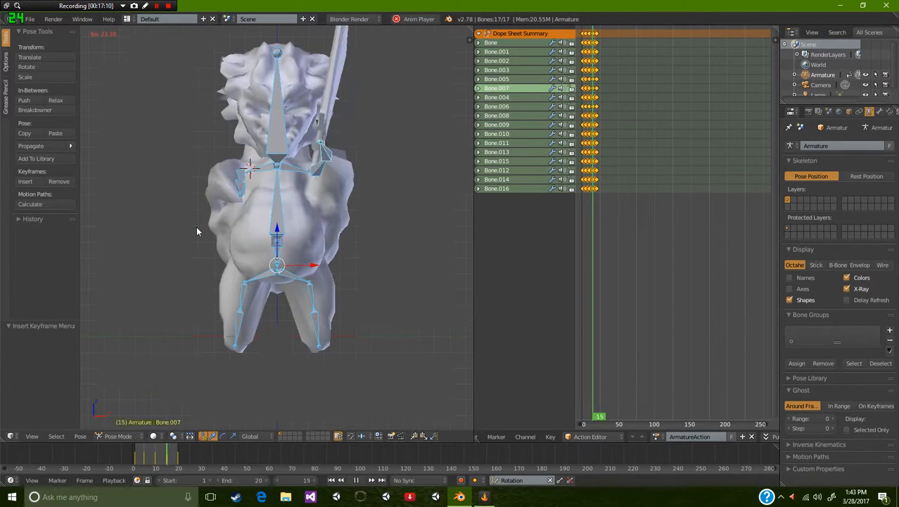
{"action": "key", "text": "KP_3"}
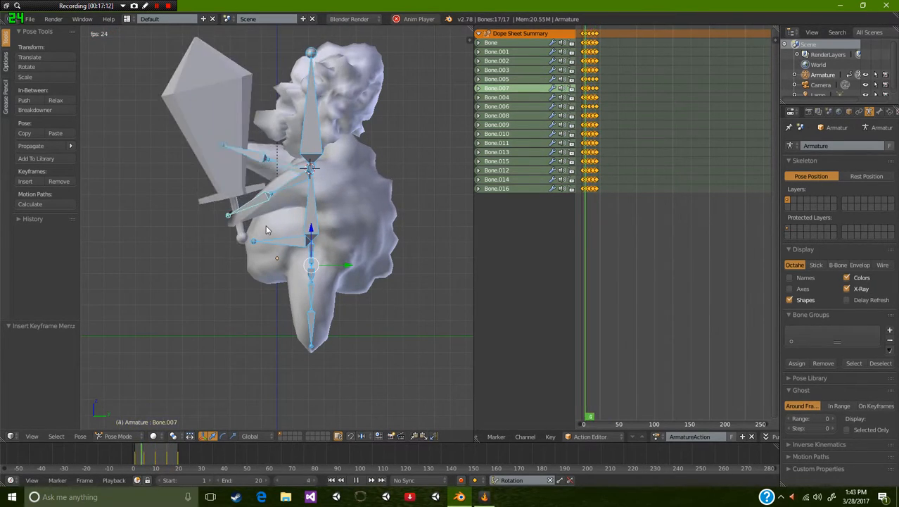
{"action": "key", "text": "alt+a"}
- At frame 20, rotate the sword arm's upper arm bone -30° in the right side view and keyframe its rotation
{"action": "left_click_drag", "start_coordinate": [160, 467], "coordinate": [178, 464]}
{"action": "right_click", "coordinate": [289, 188]}
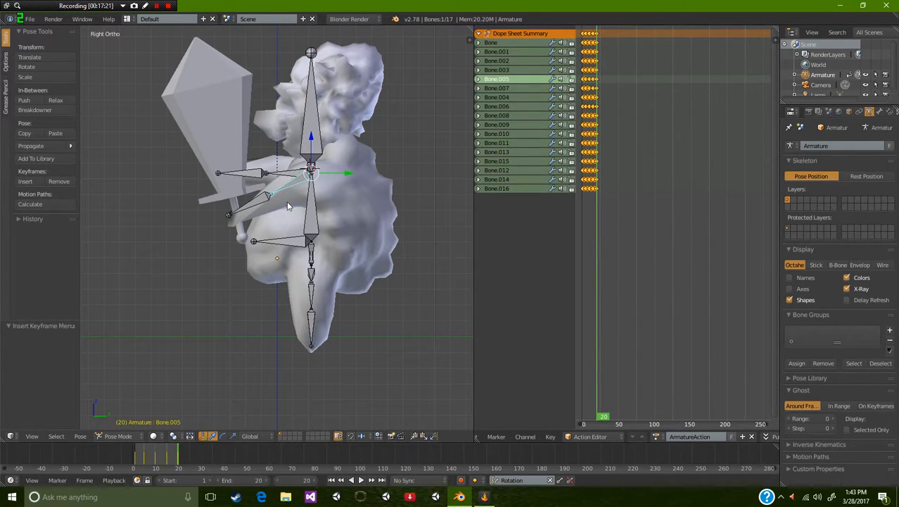
{"action": "key", "text": "r"}
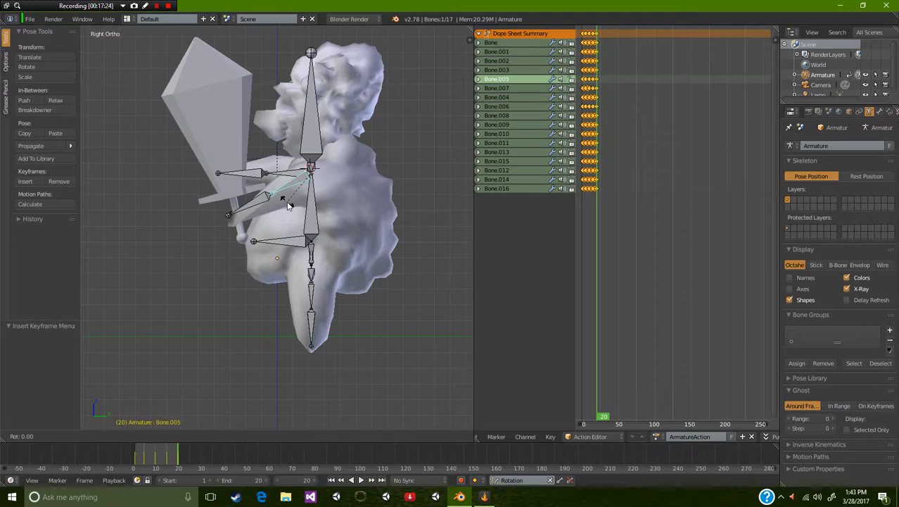
{"action": "type", "text": "30"}
{"action": "key", "text": "minus"}
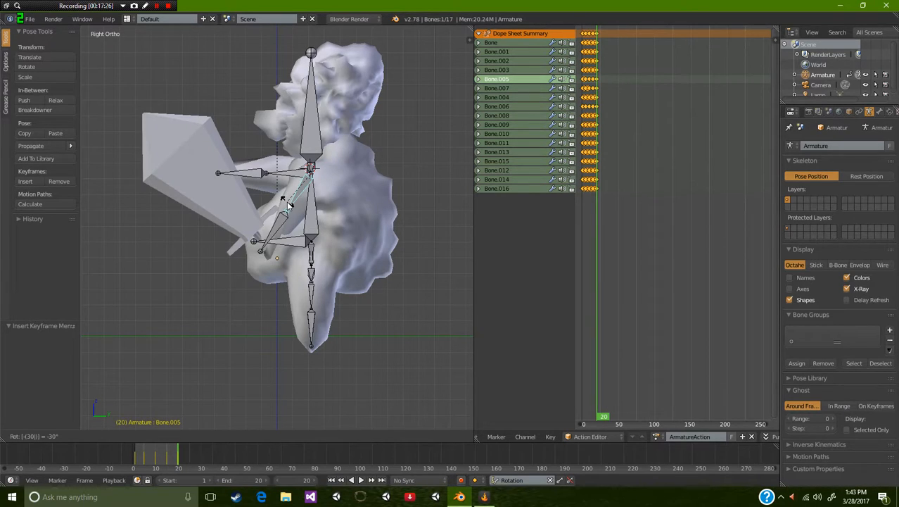
{"action": "key", "text": "Return"}
{"action": "middle_click_drag", "start_coordinate": [262, 310], "coordinate": [340, 366]}
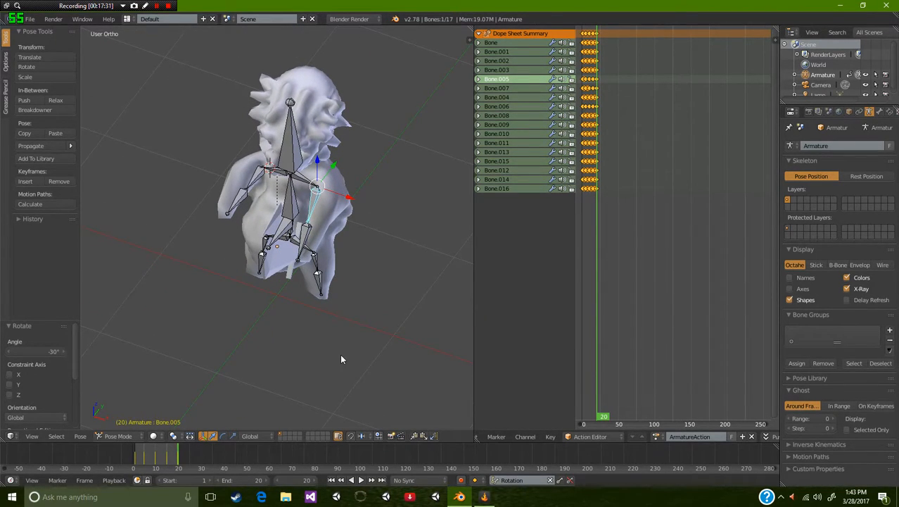
{"action": "key", "text": "i"}
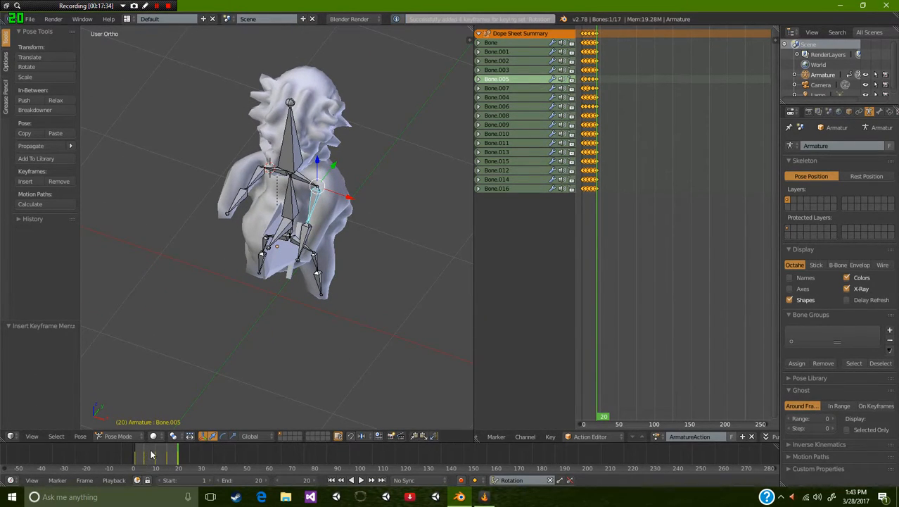
- At frame 1, rotate the sword arm's upper arm bone 30° around the global X axis and keyframe its rotation
{"action": "key", "text": "alt+a"}
{"action": "key", "text": "alt+a"}
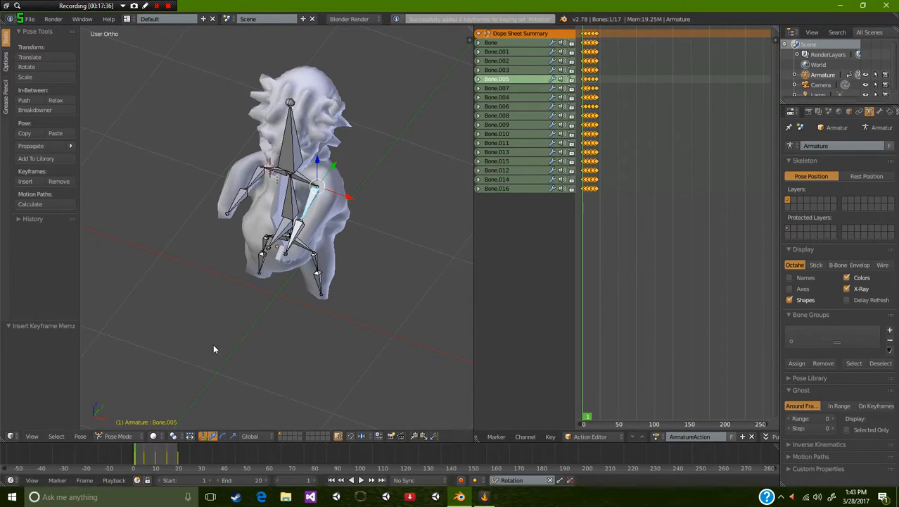
{"action": "key", "text": "r"}
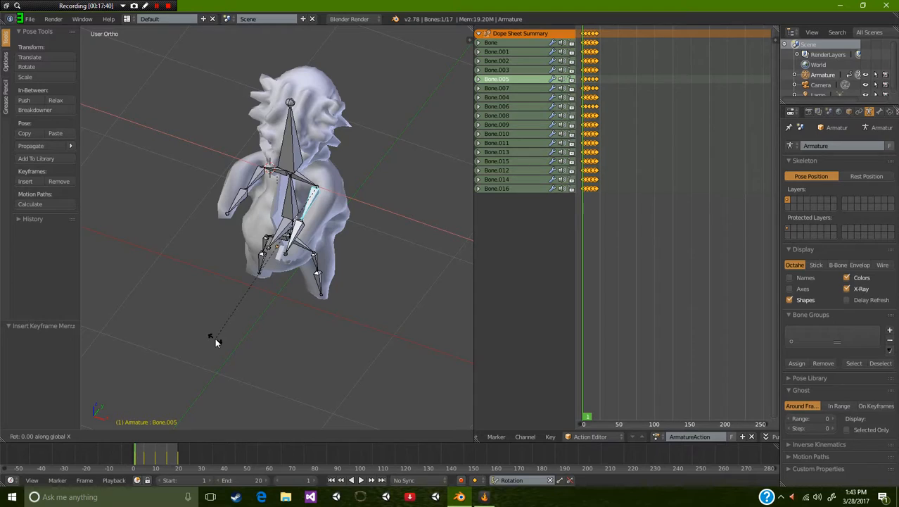
{"action": "type", "text": "30"}
{"action": "key", "text": "Return"}
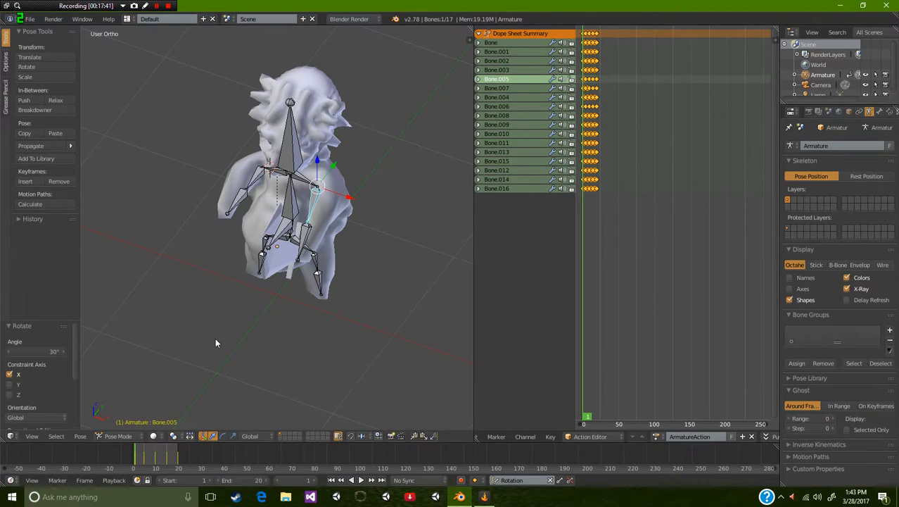
{"action": "key", "text": "i"}
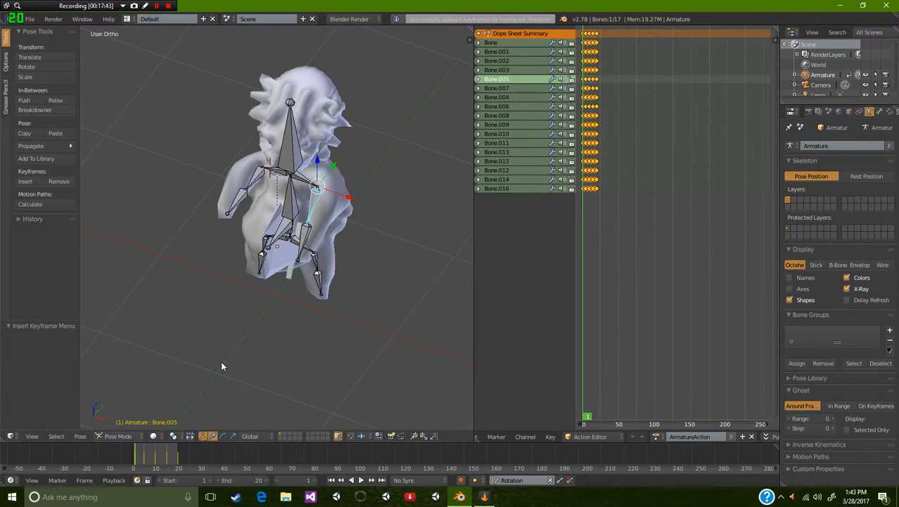
{"action": "key", "text": "r"}
{"action": "key", "text": "z"}
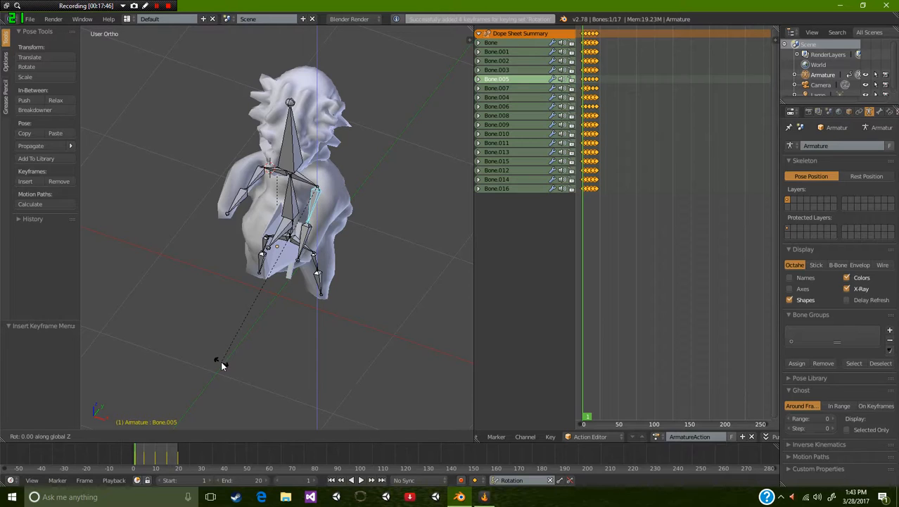
{"action": "type", "text": "30"}
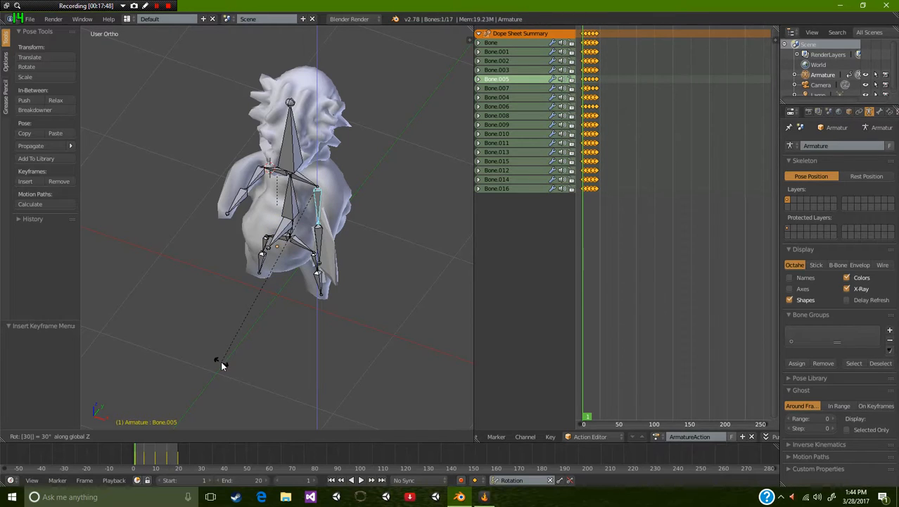
{"action": "key", "text": "Return"}
- Rotate the sword arm's upper arm bone 20° around the global Z axis at frame 1 and keyframe its rotation
{"action": "middle_click_drag", "start_coordinate": [317, 346], "coordinate": [353, 360]}
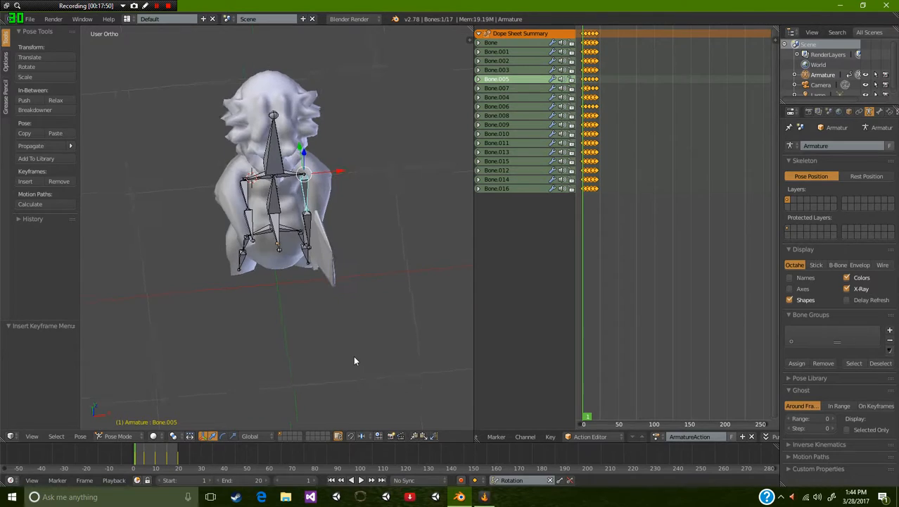
{"action": "type", "text": "rz"}
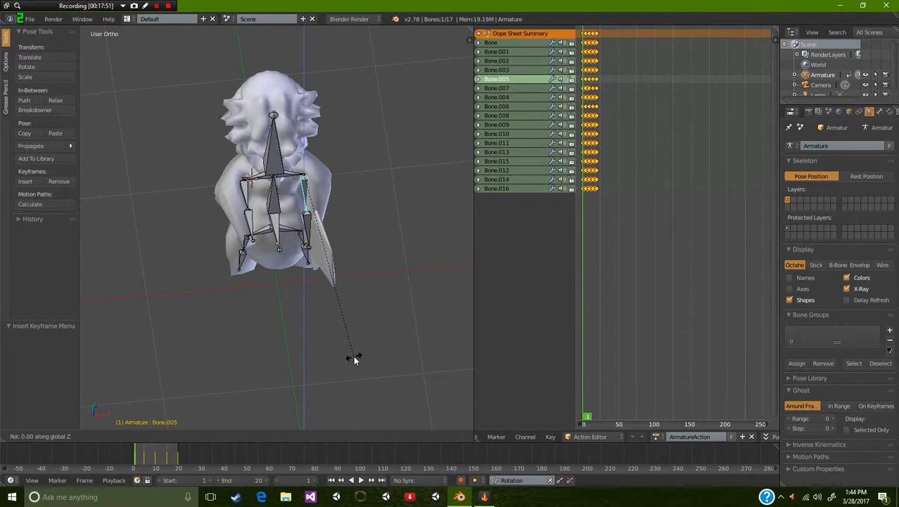
{"action": "type", "text": "20"}
{"action": "key", "text": "Return"}
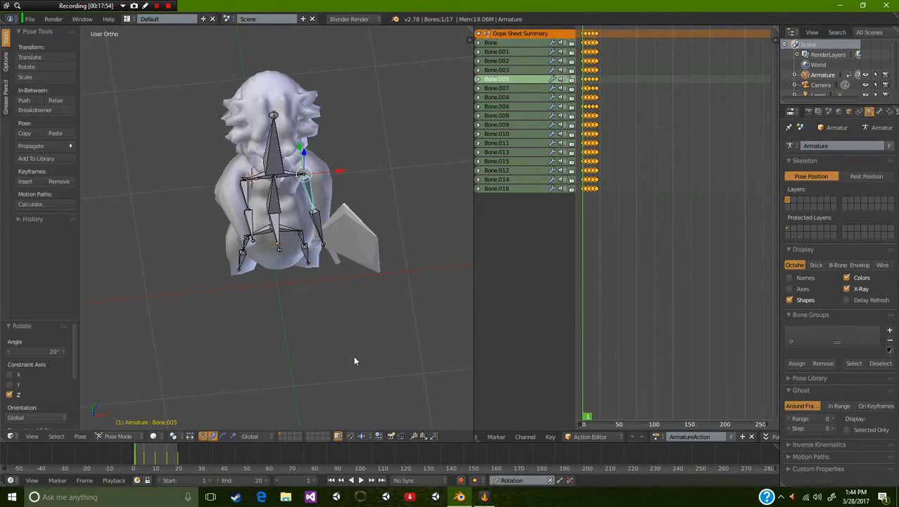
{"action": "key", "text": "i"}
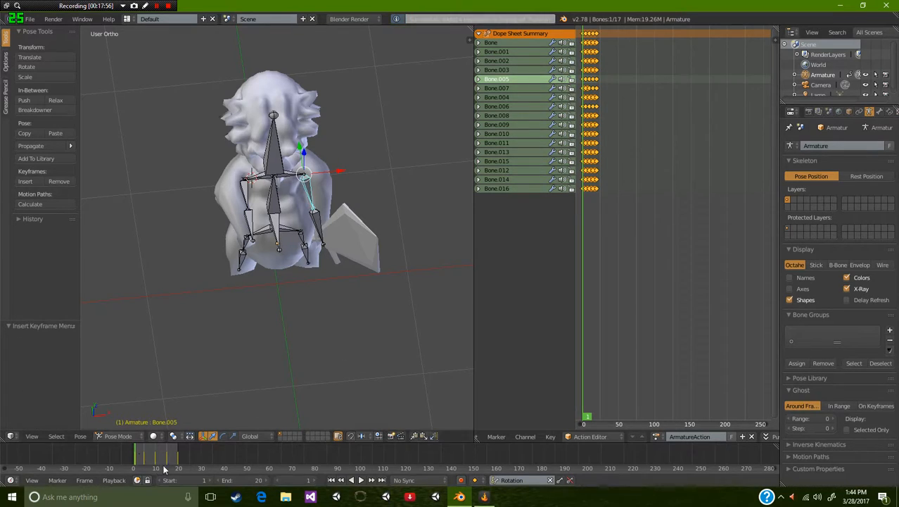
- At frame 20, rotate the sword arm's upper arm bone outward to match its frame 1 pose and keyframe its rotation
{"action": "key", "text": "alt+a"}
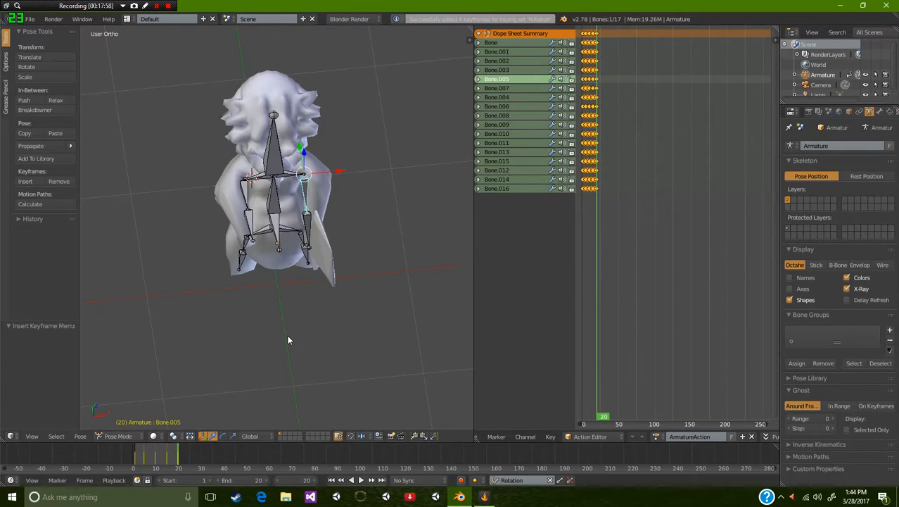
{"action": "key", "text": "r"}
{"action": "key", "text": "0"}
{"action": "key", "text": "Return"}
{"action": "key", "text": "i"}
- Play back the animation and check the sword arm's swing from the front view
{"action": "middle_click_drag", "start_coordinate": [317, 325], "coordinate": [240, 326]}
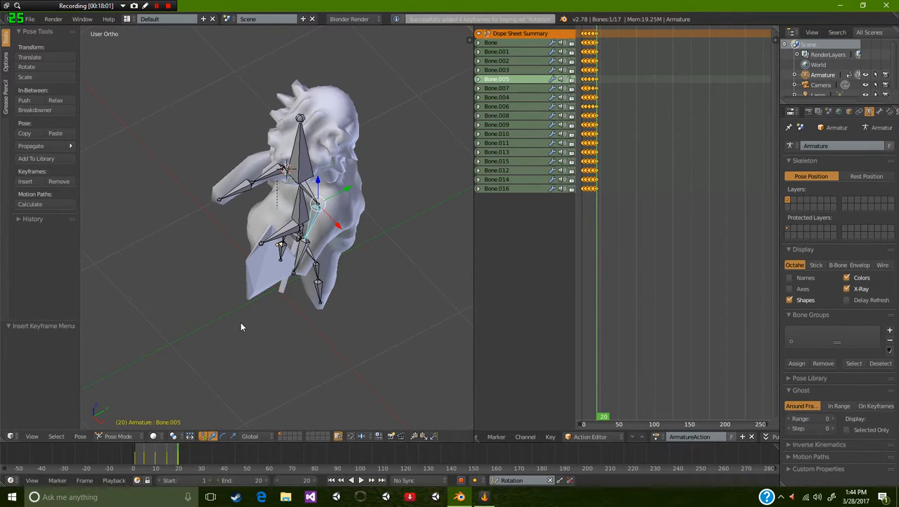
{"action": "key", "text": "alt+a"}
{"action": "middle_click_drag", "start_coordinate": [240, 326], "coordinate": [225, 296]}
{"action": "key", "text": "KP_1"}
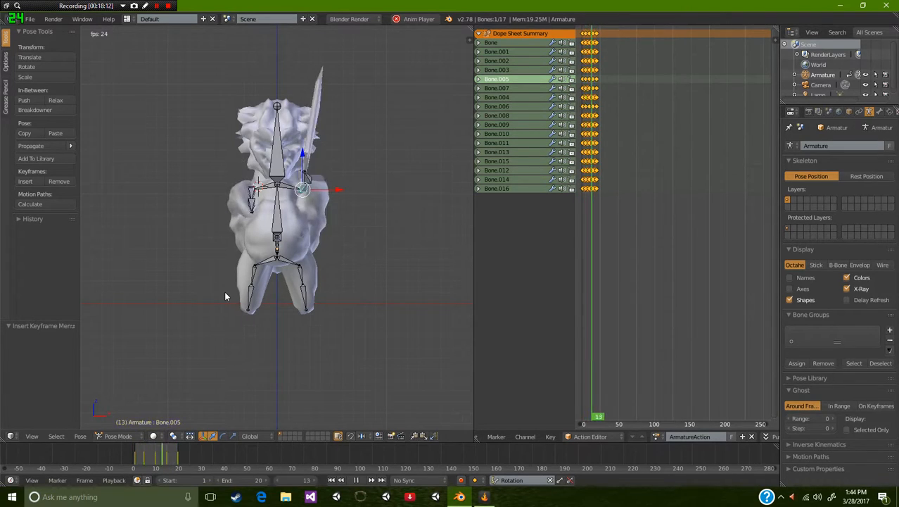
{"action": "key", "text": "alt+a"}
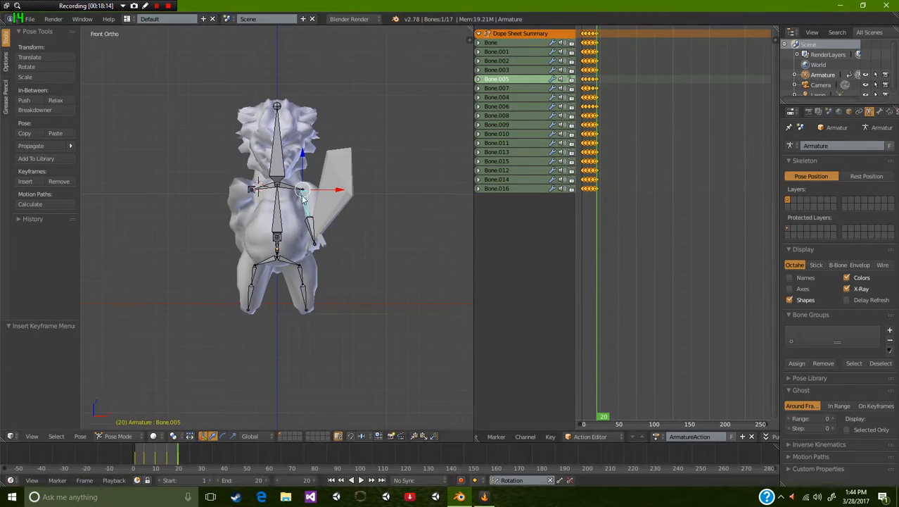
- Try rotating the sword arm's forearm bone -45° around the global Z axis at frame 20, and undo it
{"action": "right_click", "coordinate": [309, 233]}
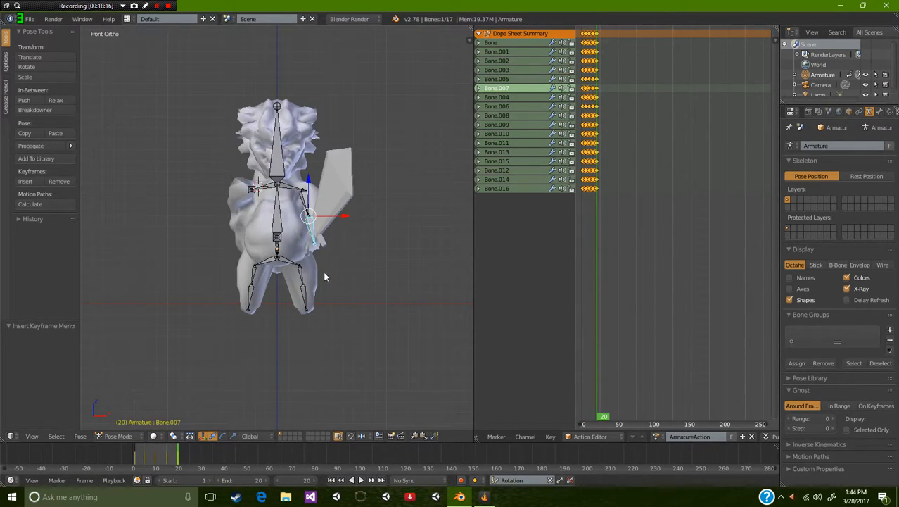
{"action": "key", "text": "r"}
{"action": "type", "text": "z"}
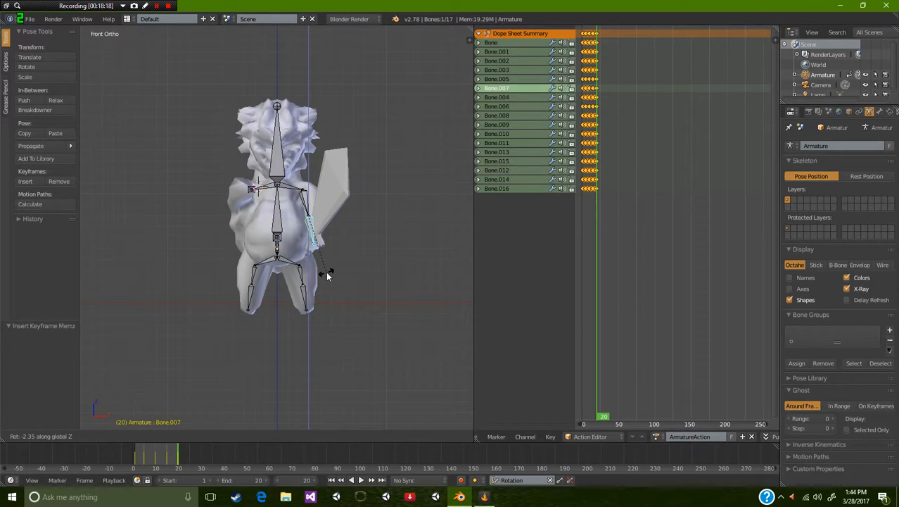
{"action": "type", "text": "45"}
{"action": "key", "text": "minus"}
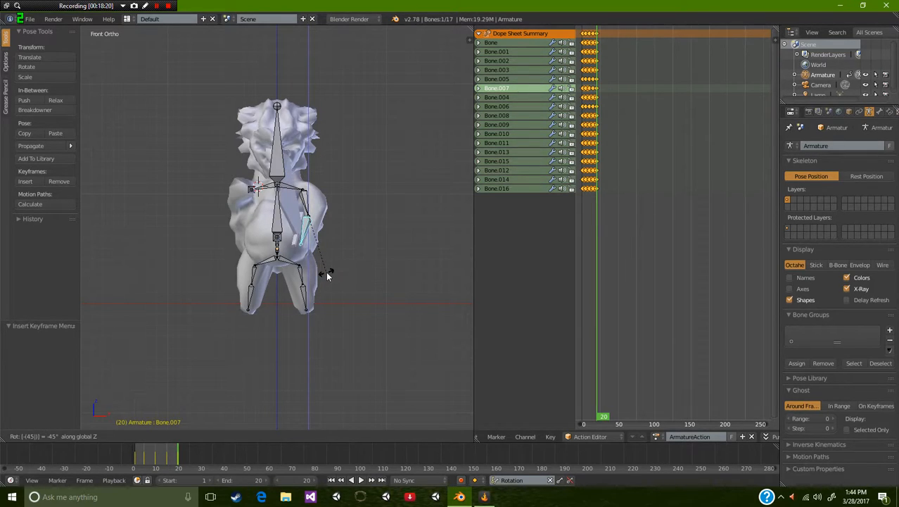
{"action": "key", "text": "Return"}
{"action": "middle_click_drag", "start_coordinate": [315, 259], "coordinate": [325, 321]}
{"action": "key", "text": "ctrl+z"}
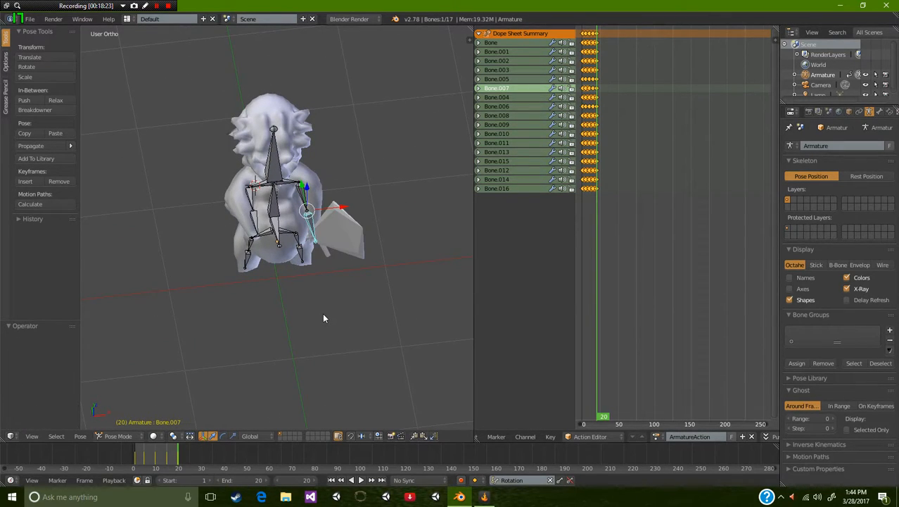
- Rotate the sword arm's forearm bone -25° around the global Z axis at frame 20 and keyframe its rotation
{"action": "key", "text": "r"}
{"action": "type", "text": "z"}
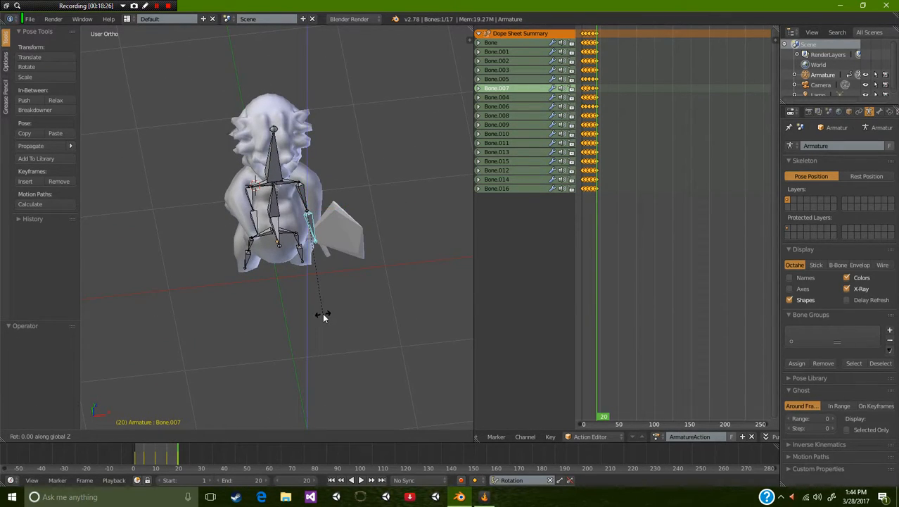
{"action": "type", "text": "-25"}
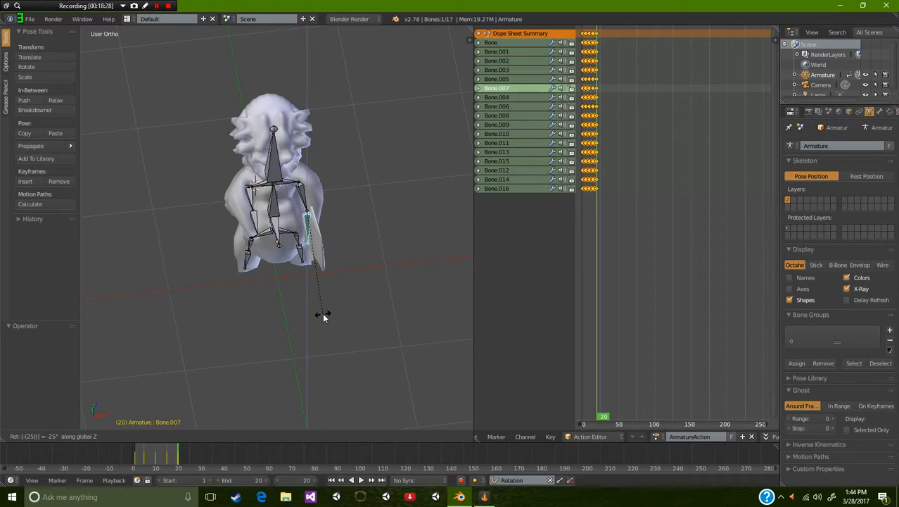
{"action": "key", "text": "Return"}
{"action": "middle_click_drag", "start_coordinate": [323, 315], "coordinate": [286, 283]}
{"action": "scroll", "coordinate": [256, 278], "scroll_direction": "up", "scroll_amount": 5}
{"action": "scroll", "coordinate": [256, 279], "scroll_direction": "down", "scroll_amount": 1}
{"action": "scroll", "coordinate": [285, 283], "scroll_direction": "down", "scroll_amount": 2}
{"action": "key", "text": "i"}
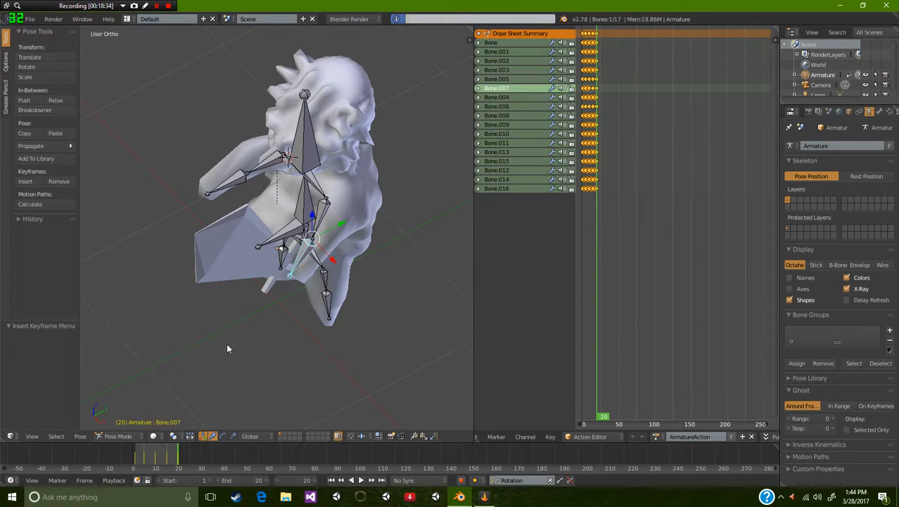
- At frame 1, rotate the sword arm's forearm bone -25° around the global Z axis and keyframe its rotation
{"action": "left_click_drag", "start_coordinate": [145, 453], "coordinate": [135, 459]}
{"action": "key", "text": "alt+a"}
{"action": "key", "text": "alt+a"}
{"action": "type", "text": "rz25"}
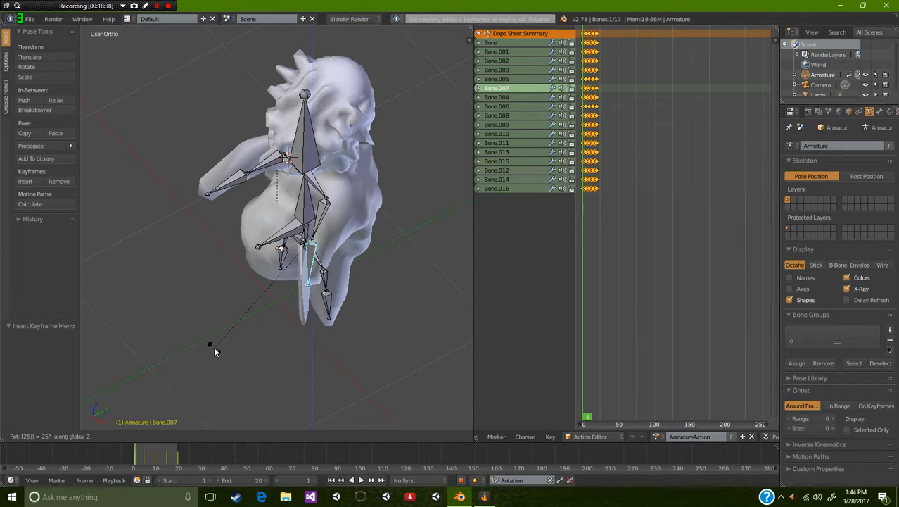
{"action": "key", "text": "Return"}
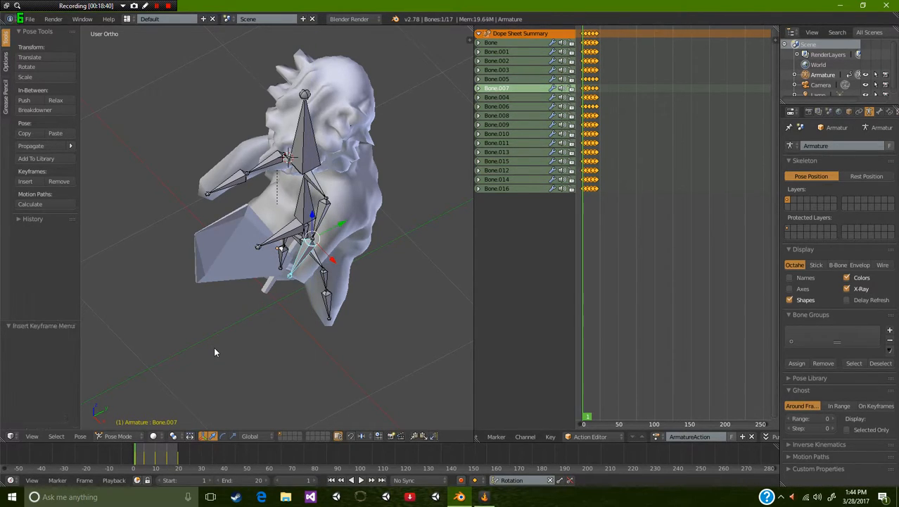
- Play back the animation with the armature's X-Ray display turned off and examine the arm swings from several sides
{"action": "key", "text": "alt+a"}
{"action": "middle_click_drag", "start_coordinate": [203, 370], "coordinate": [335, 332]}
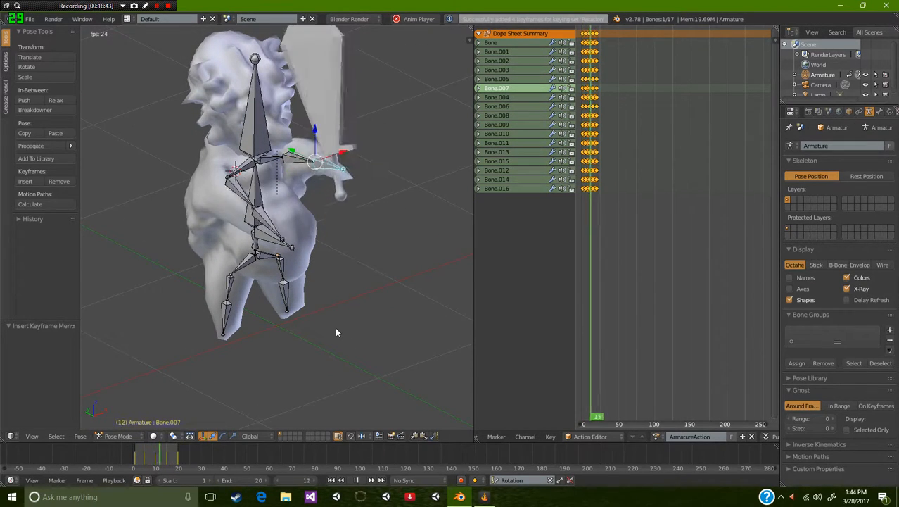
{"action": "left_click", "coordinate": [847, 289]}
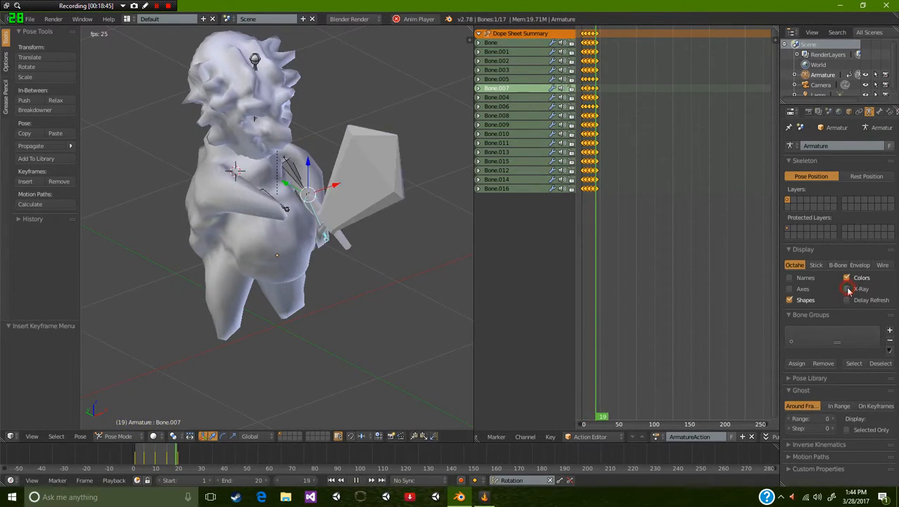
{"action": "middle_click_drag", "start_coordinate": [426, 288], "coordinate": [211, 279]}
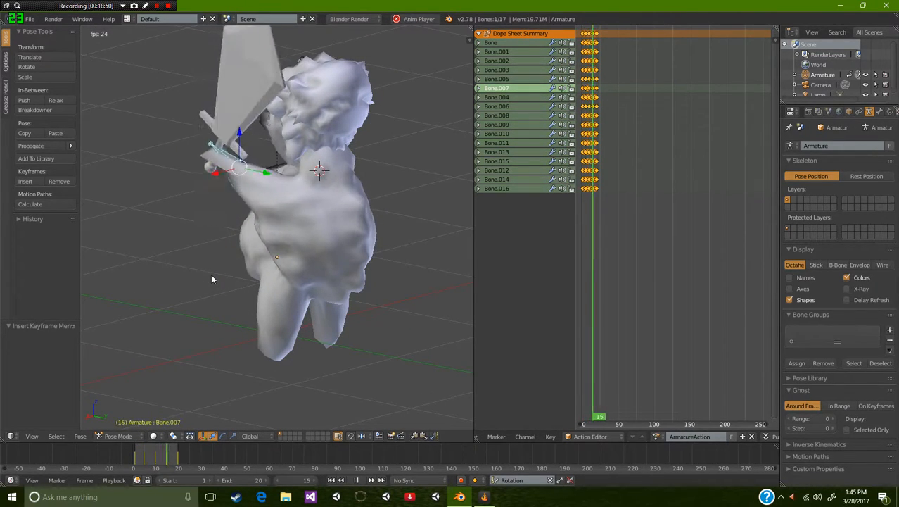
{"action": "middle_click_drag", "start_coordinate": [212, 280], "coordinate": [396, 288]}
{"action": "scroll", "coordinate": [297, 295], "scroll_direction": "down", "scroll_amount": 3}
{"action": "scroll", "coordinate": [393, 288], "scroll_direction": "up", "scroll_amount": 5}
{"action": "scroll", "coordinate": [391, 288], "scroll_direction": "down", "scroll_amount": 4}
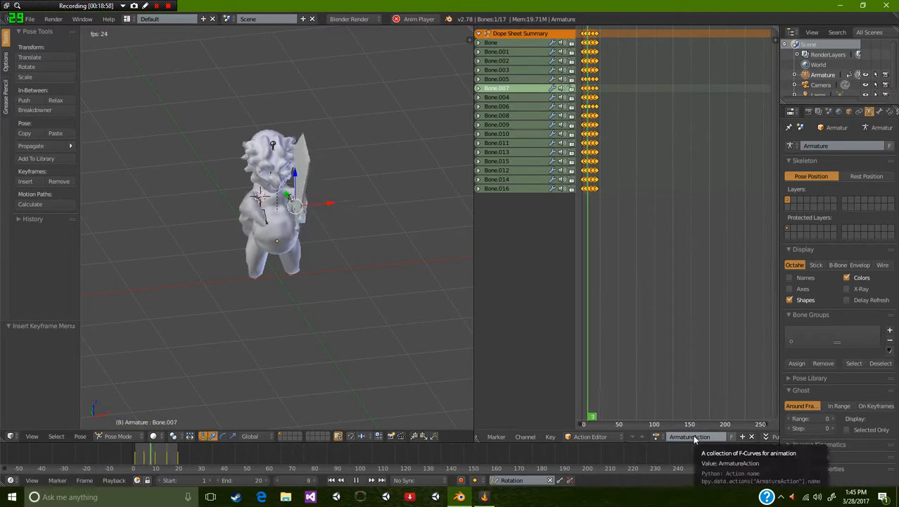
- Load the Chase action to inspect its keyframes, and switch back to ArmatureAction
{"action": "left_click", "coordinate": [656, 436]}
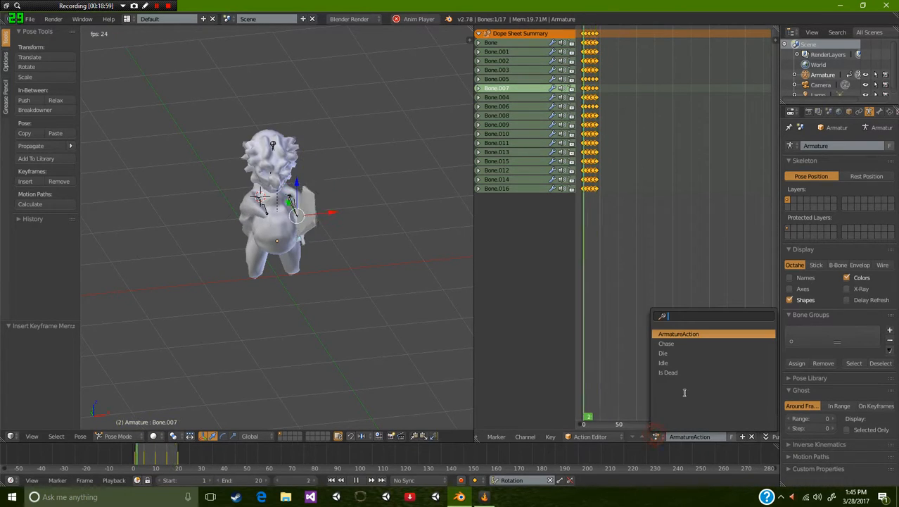
{"action": "left_click", "coordinate": [668, 344]}
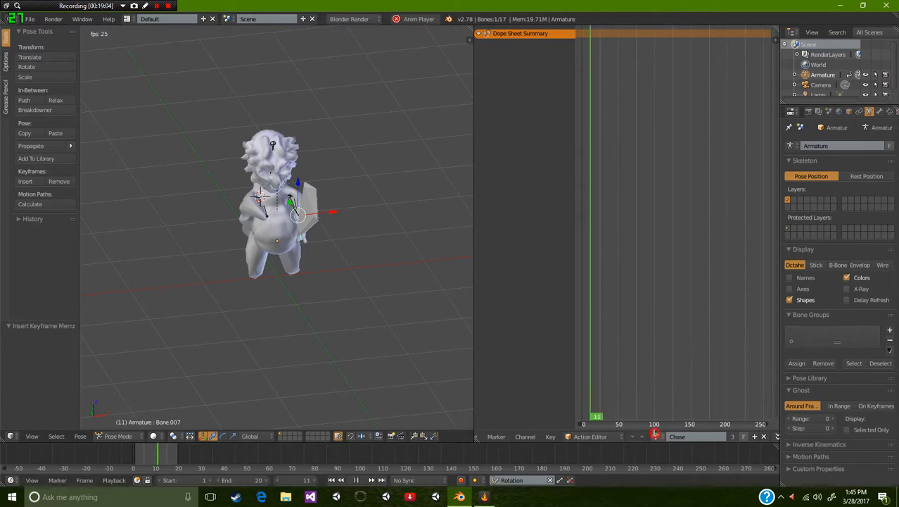
{"action": "left_click", "coordinate": [656, 436]}
{"action": "left_click", "coordinate": [672, 331]}
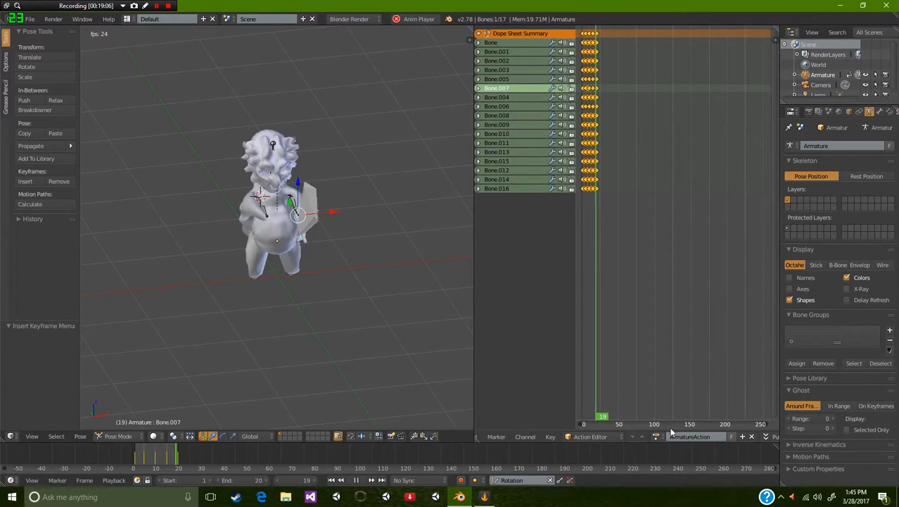
- Rename the armature's current action, ArmatureAction, to Attack
{"action": "left_click", "coordinate": [678, 436]}
{"action": "type", "text": "Attack"}
{"action": "key", "text": "Return"}
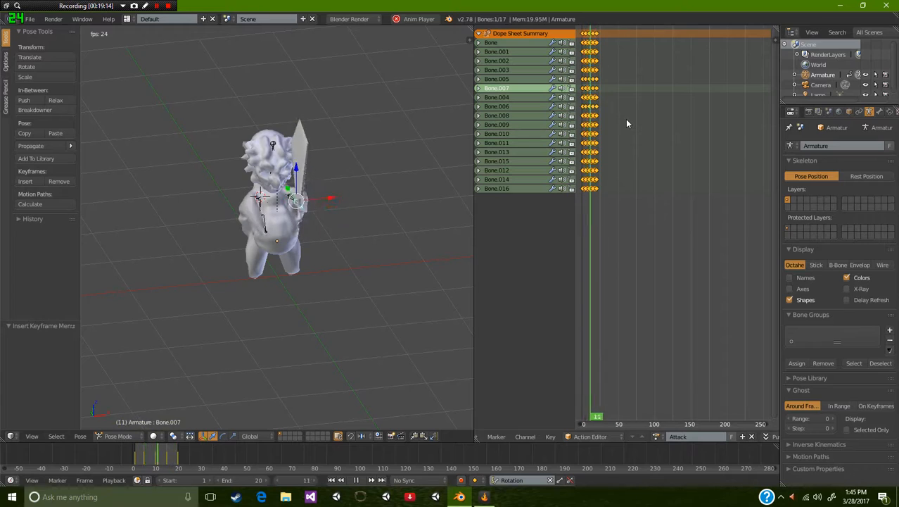
{"action": "scroll", "coordinate": [267, 212], "scroll_direction": "down", "scroll_amount": 3}
{"action": "scroll", "coordinate": [256, 213], "scroll_direction": "up", "scroll_amount": 4}
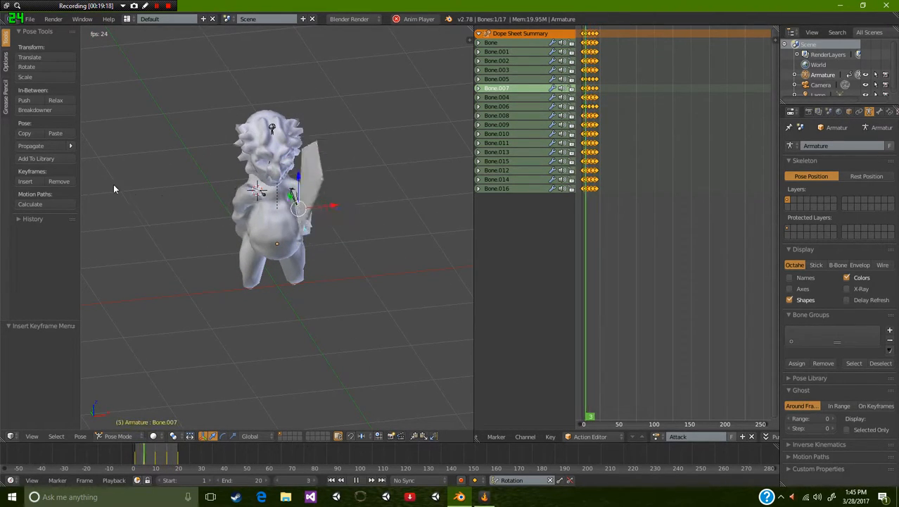
- Try the FBX export setup with only Armature and Mesh as exported object types, and cancel the export
{"action": "left_click", "coordinate": [32, 19]}
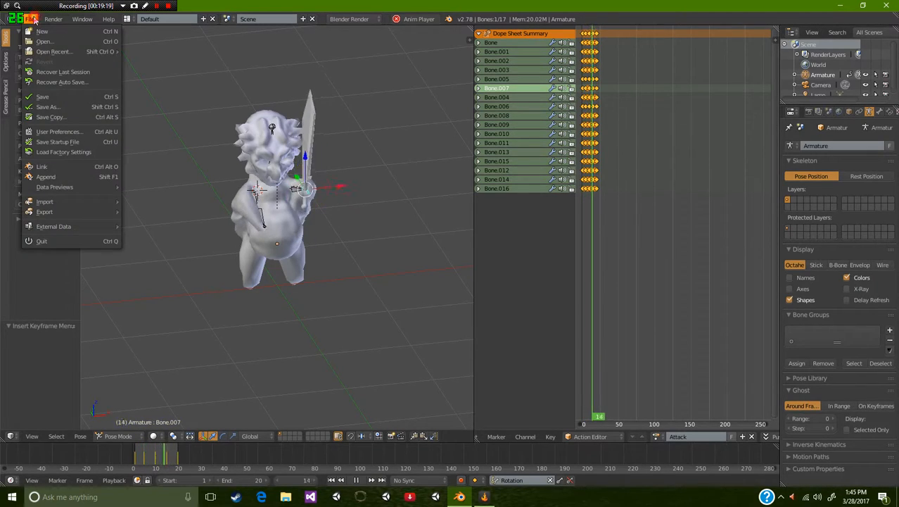
{"action": "mouse_move", "coordinate": [54, 213]}
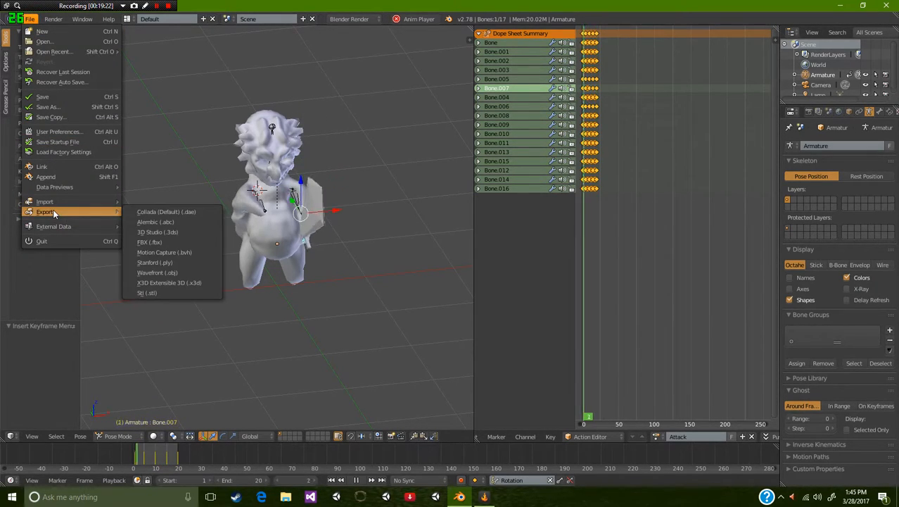
{"action": "left_click", "coordinate": [161, 242]}
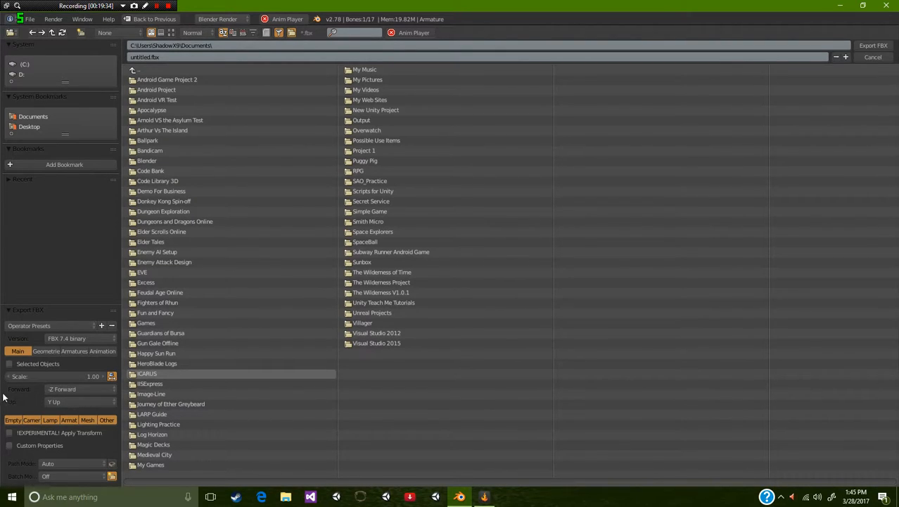
{"action": "left_click", "coordinate": [83, 419]}
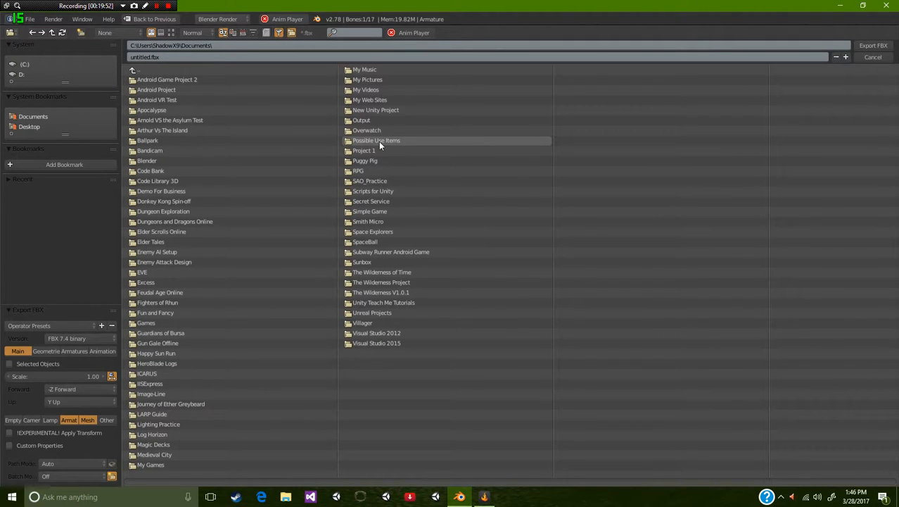
{"action": "left_click", "coordinate": [877, 58]}
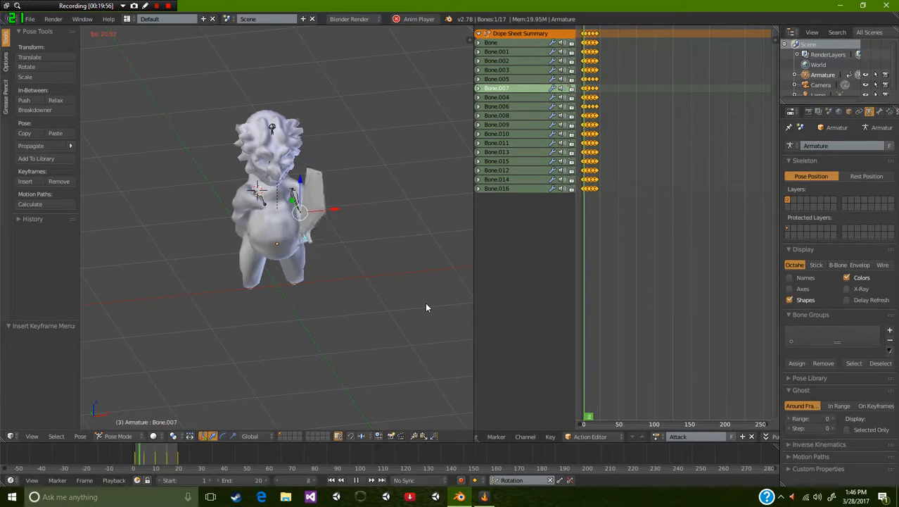